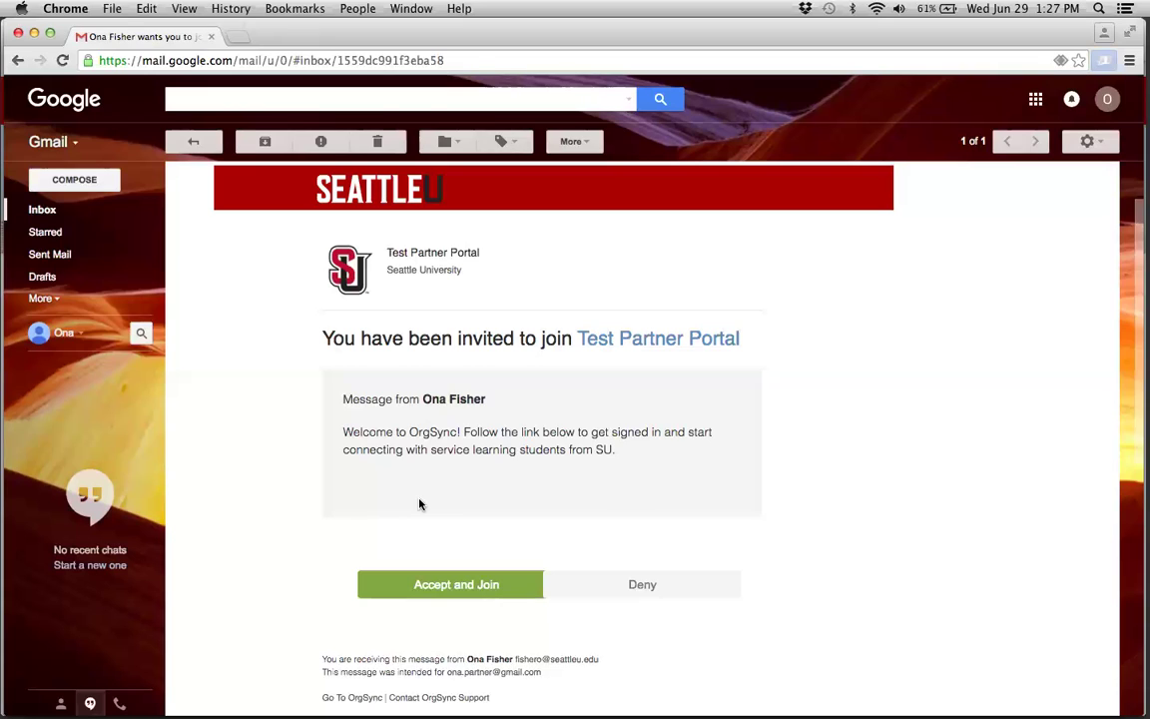
- Accept the Gmail invitation to join Test Partner Portal using the Accept and Join button
click(456, 585)
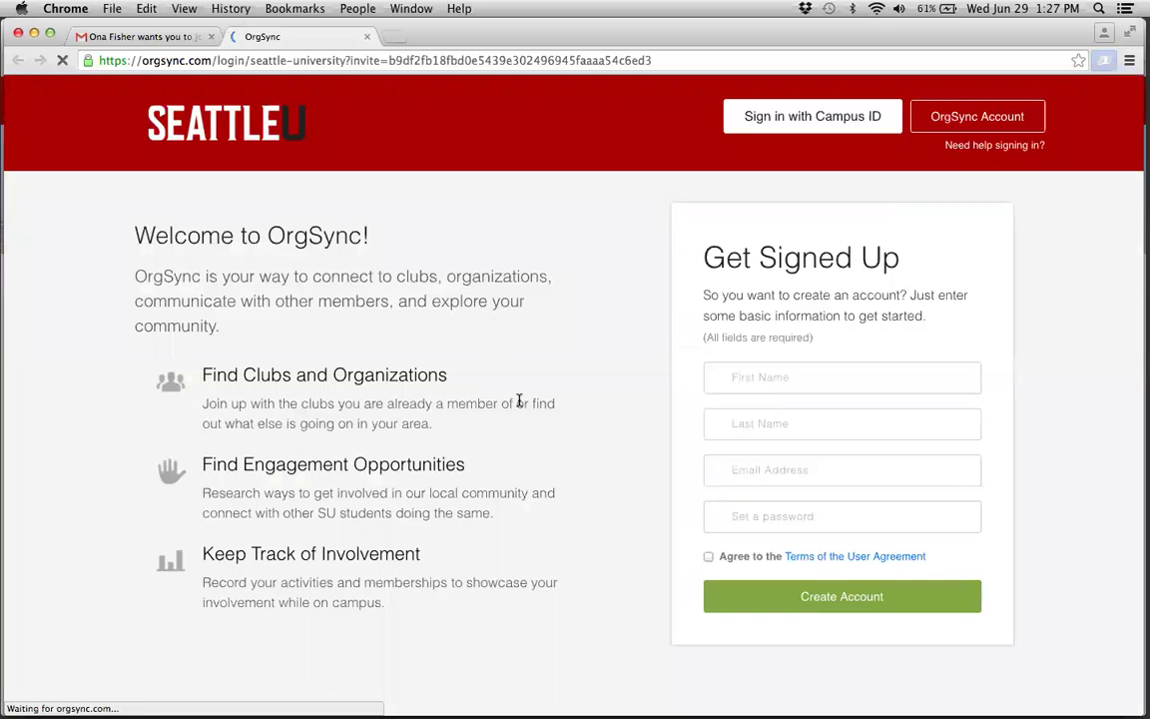
- Create the OrgSync account with the partner's first and last name, e-mail and password, agreeing to the terms
click(781, 378)
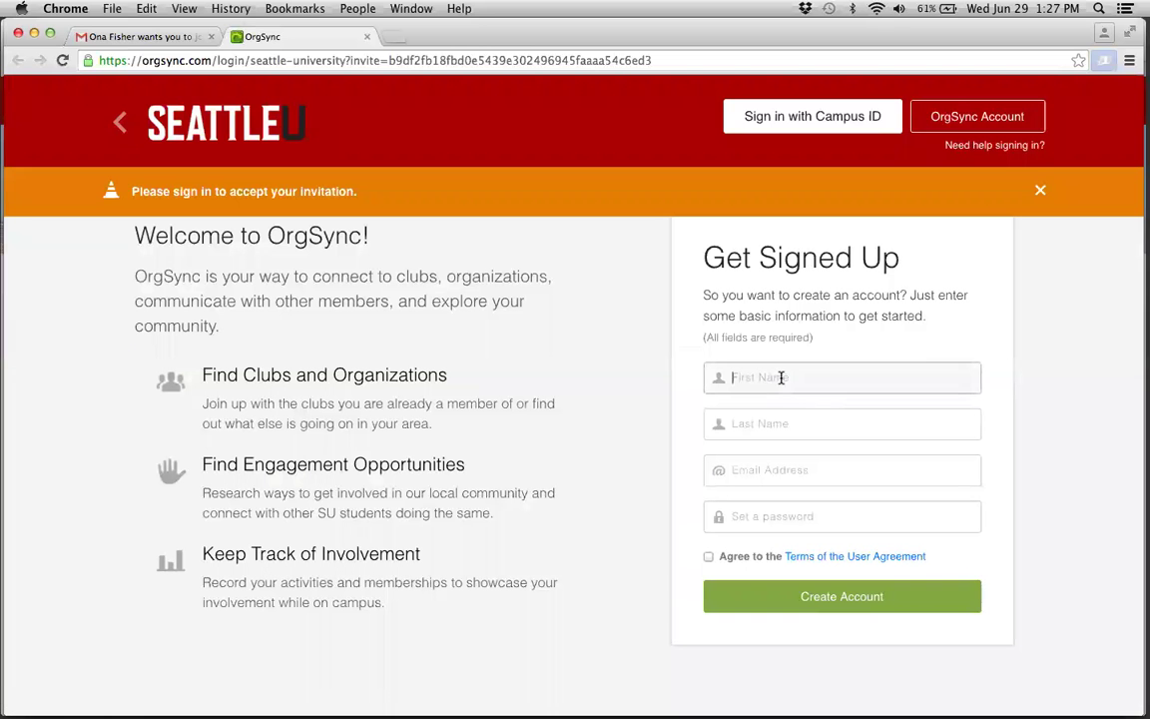
text(Ona)
key(Tab)
text(Partner)
key(Tab)
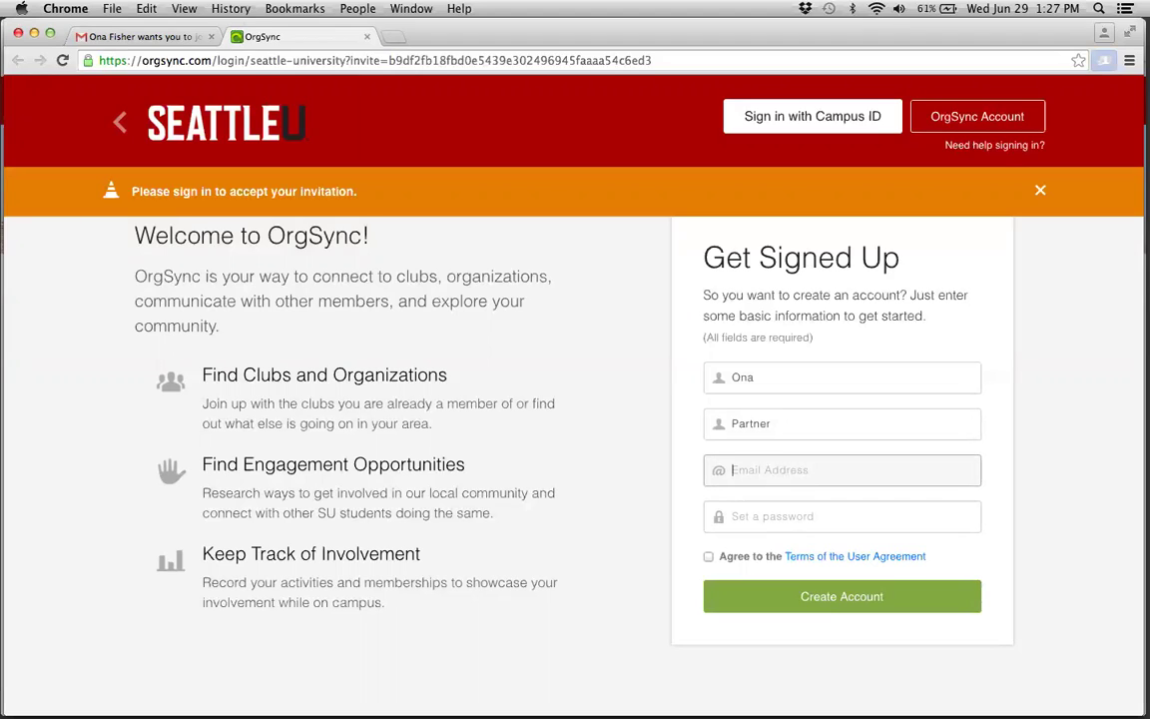
key(Tab)
text(*******)
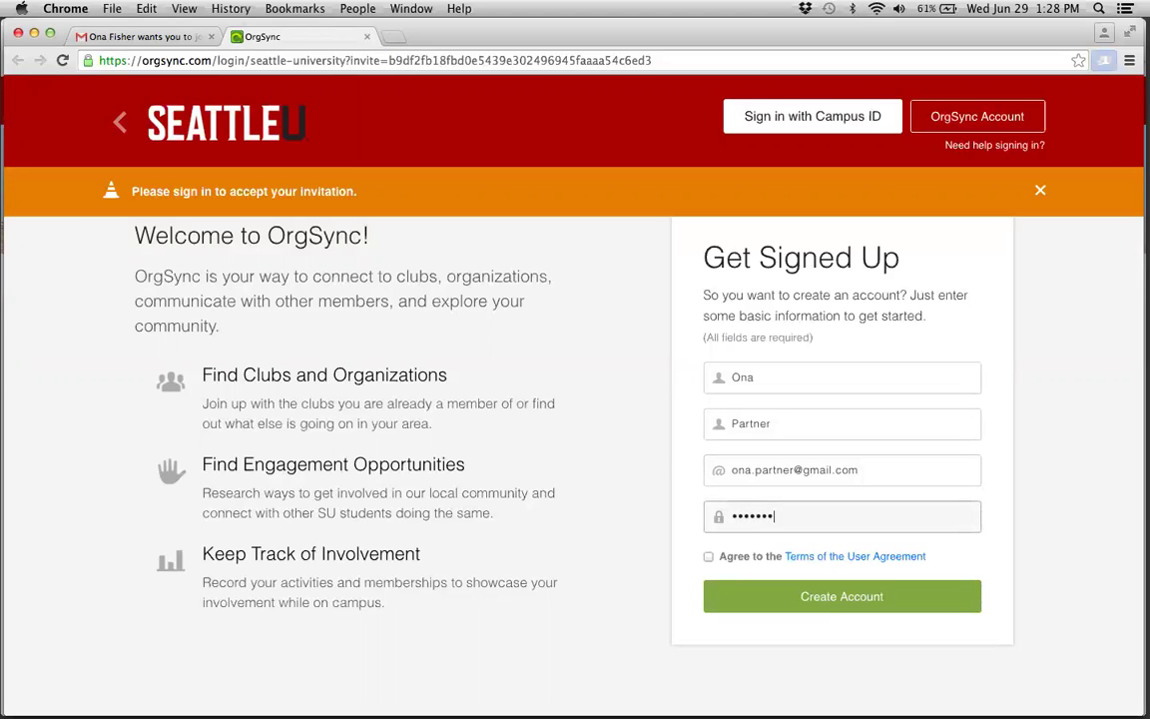
click(709, 557)
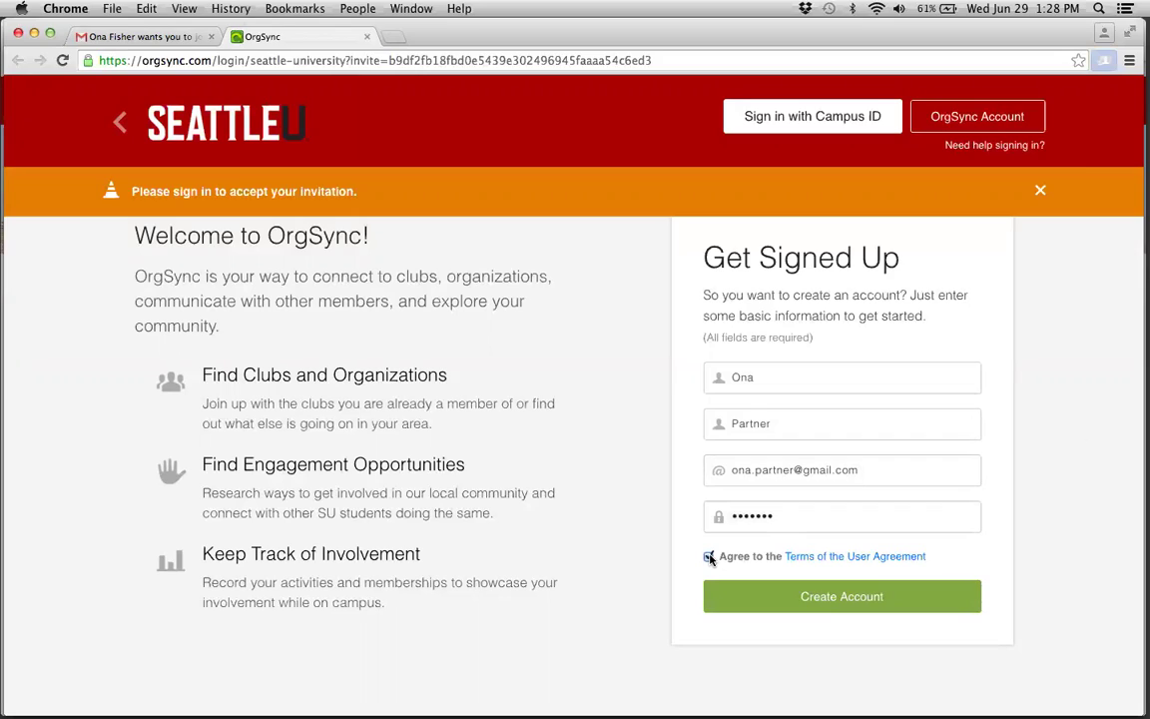
click(807, 606)
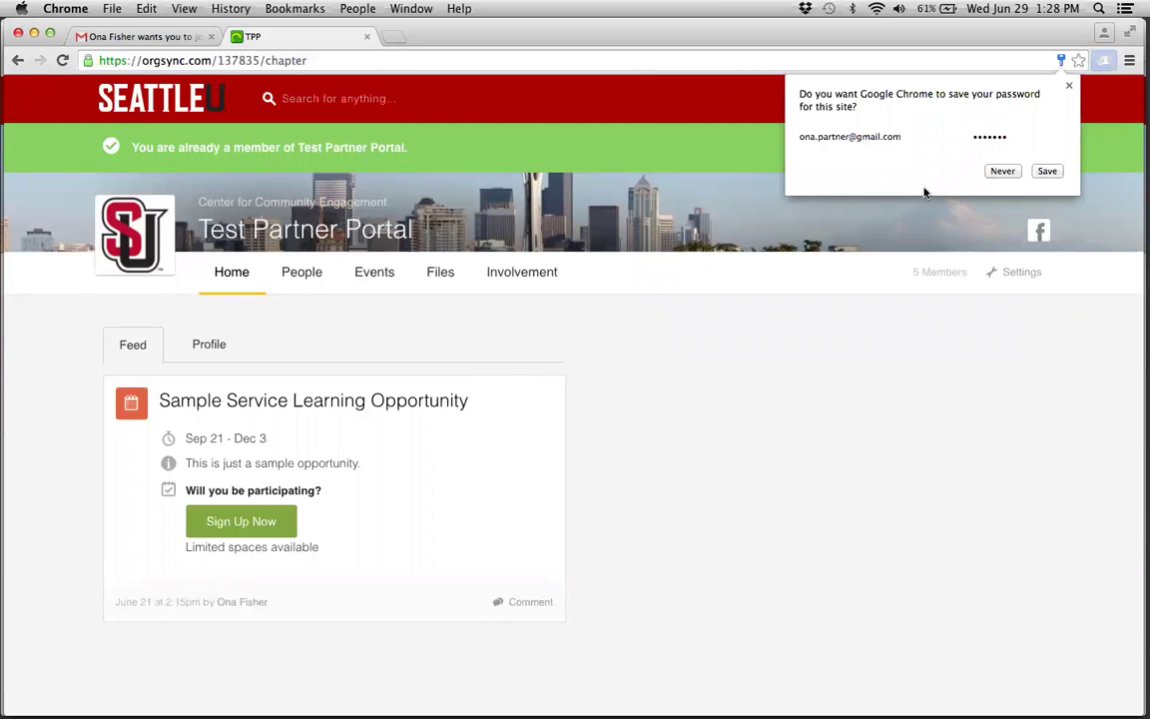
- Decline Chrome's save-password prompt and continue on the portal home page in Safari
click(1069, 86)
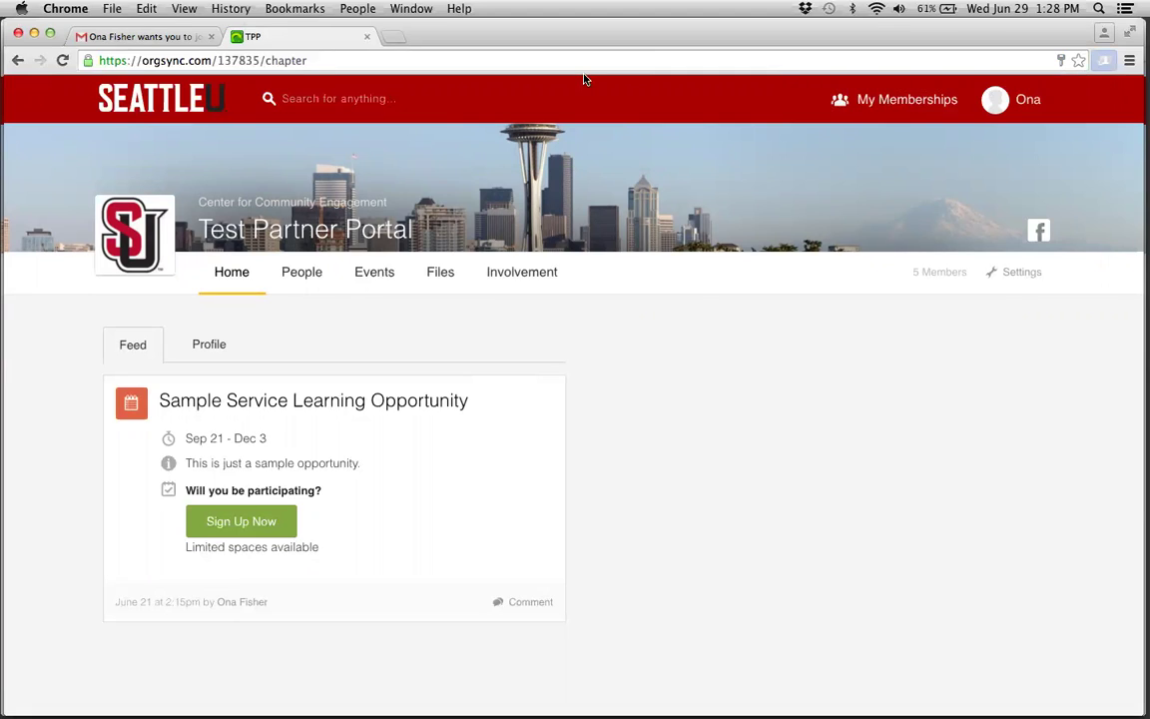
key(super+Tab)
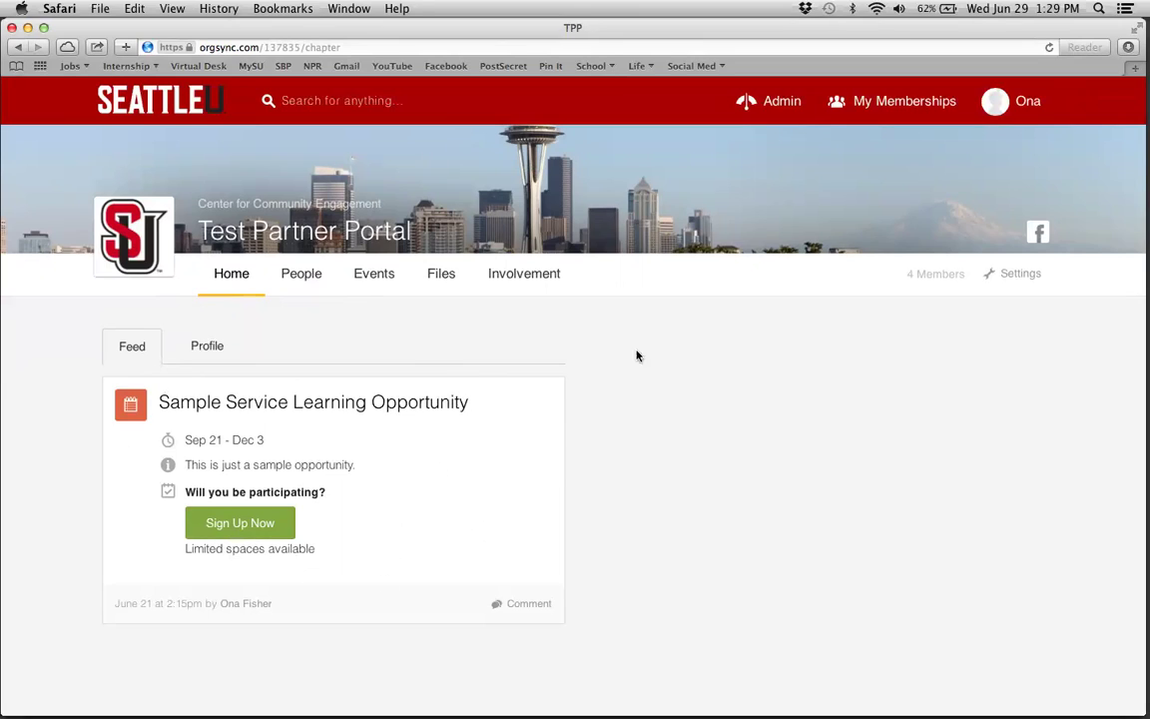
- Open Manage Profile from the Profile tab and review the Testing/Training category and Service-Learning Class Portal type
click(209, 347)
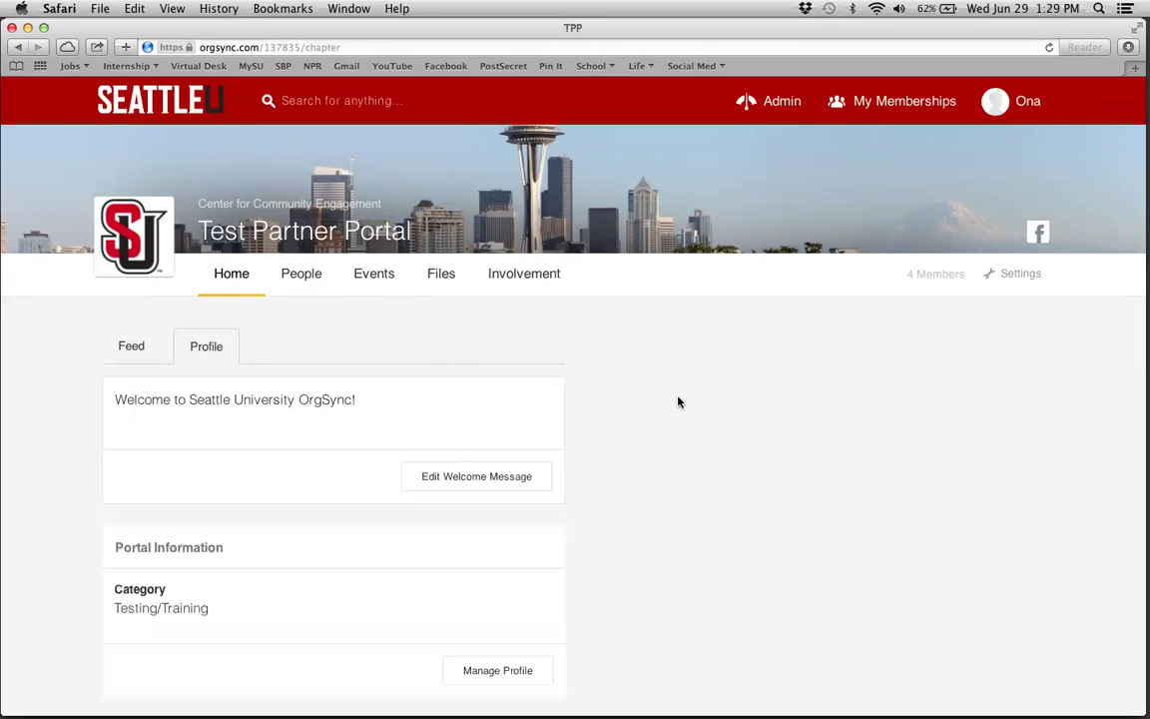
scroll(731, 418, down, 2)
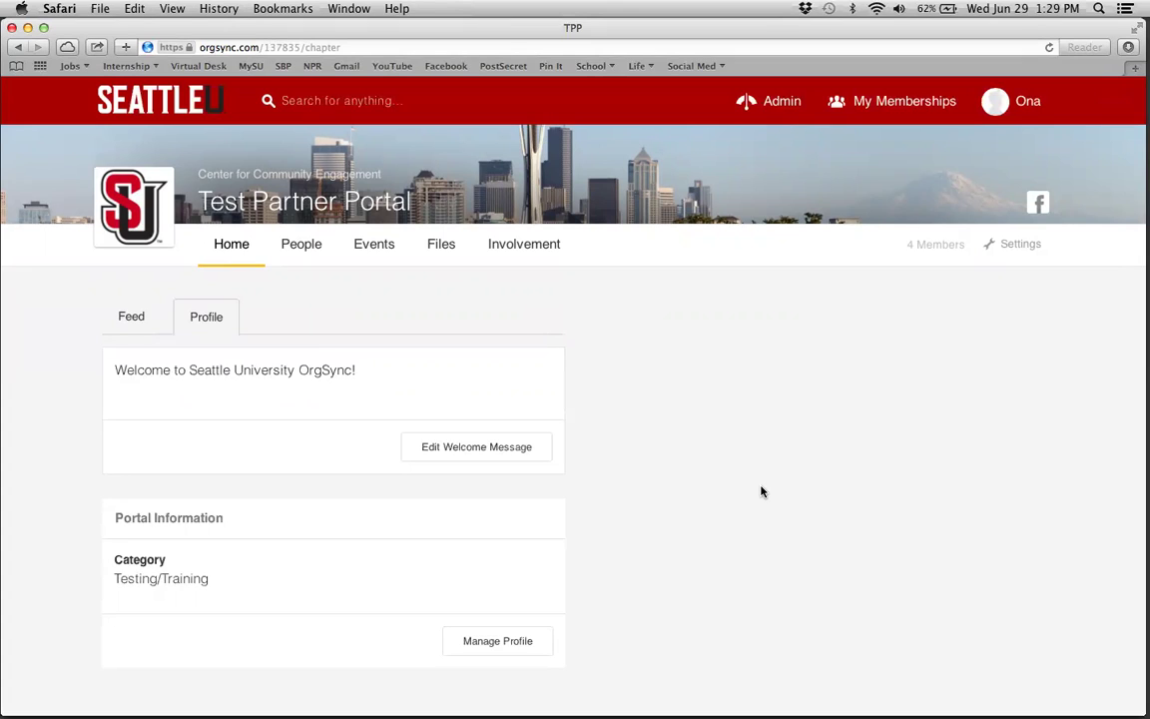
click(487, 649)
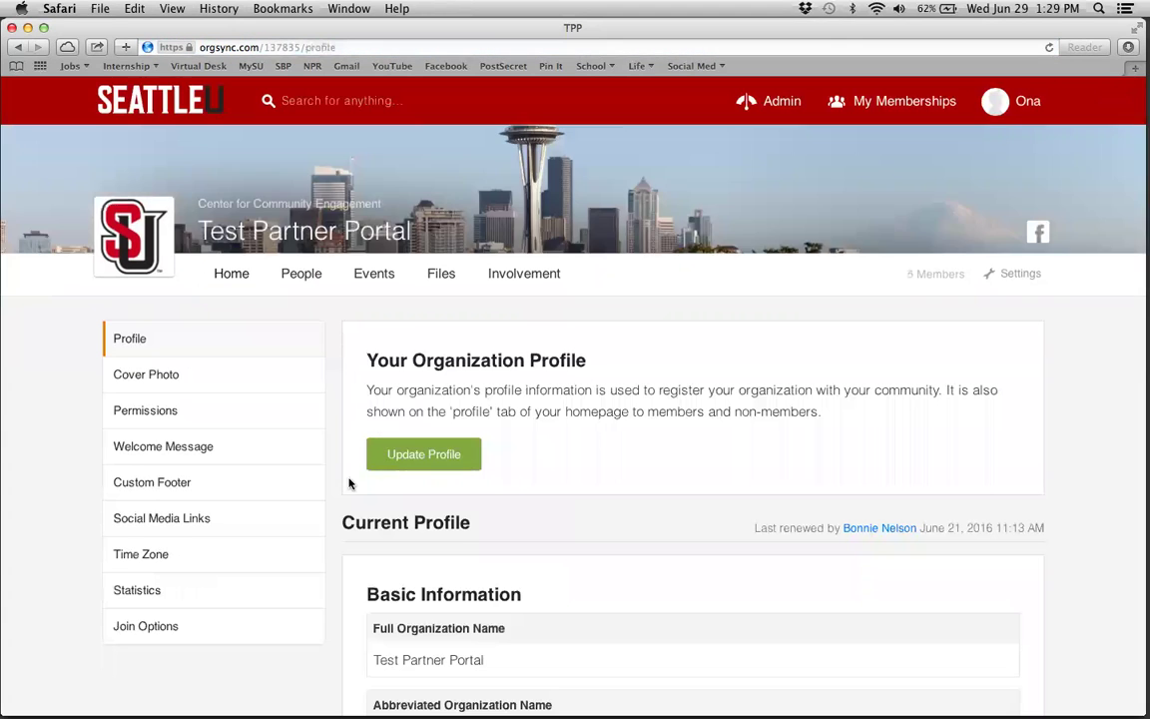
scroll(350, 479, down, 5)
scroll(333, 464, down, 6)
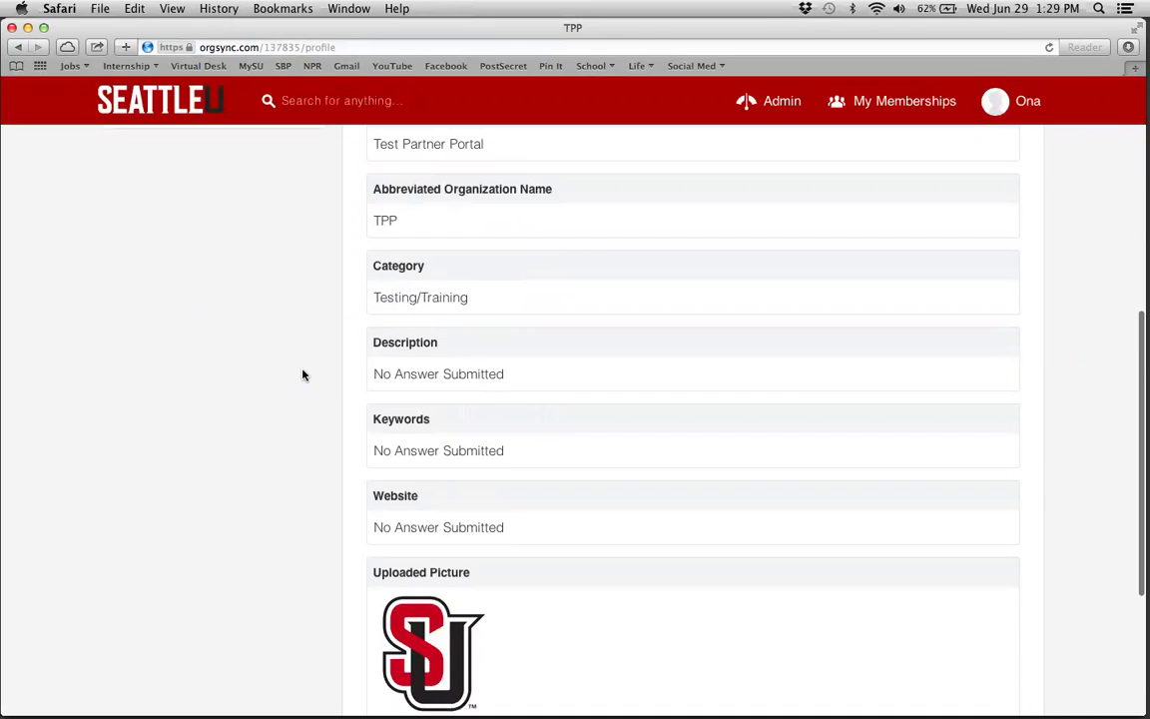
scroll(303, 374, down, 1)
scroll(237, 469, down, 4)
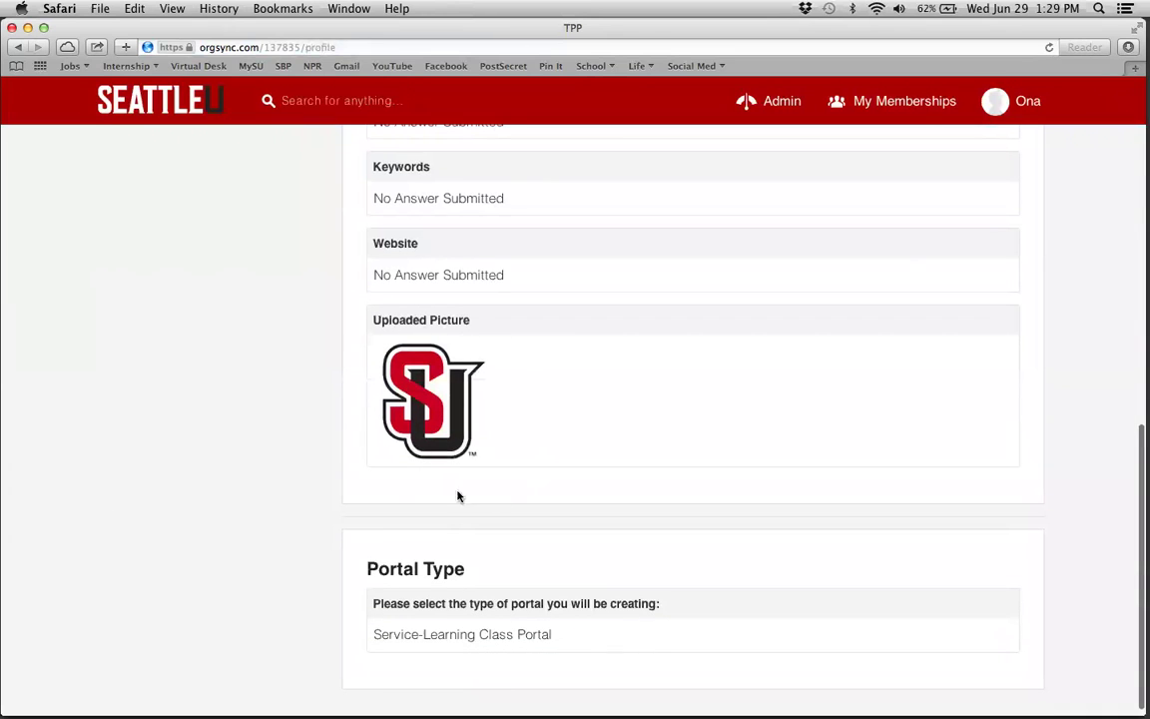
scroll(487, 433, down, 1)
scroll(487, 433, up, 15)
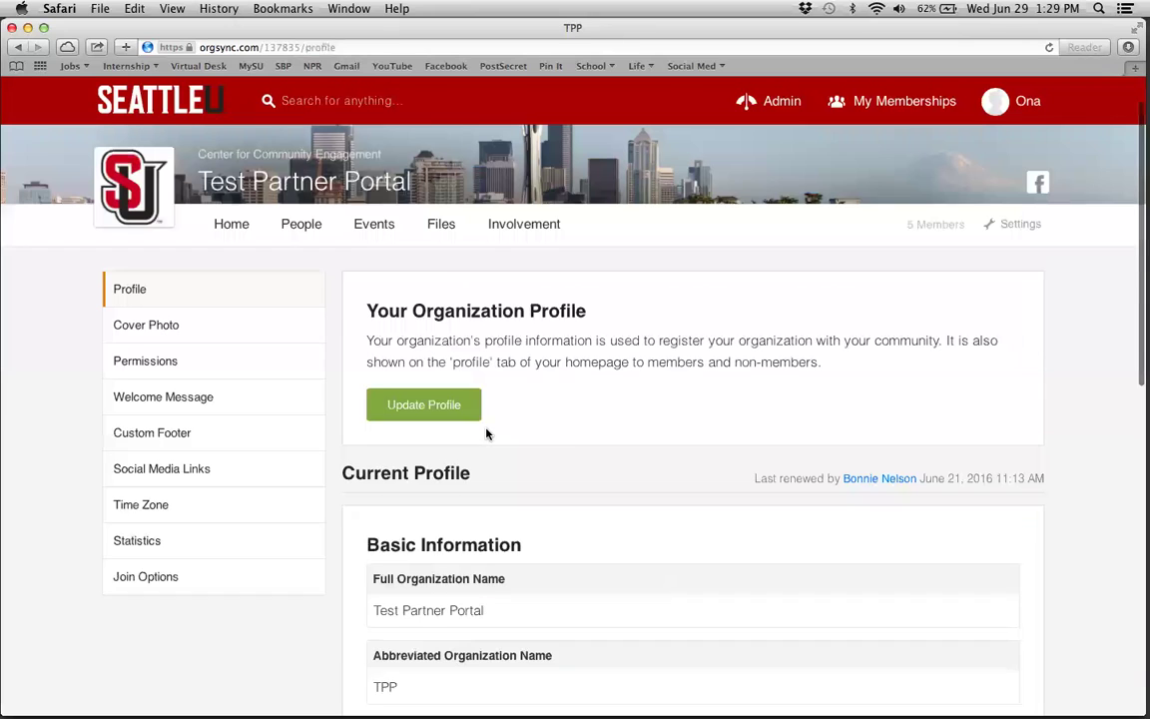
- Scan the Update Profile form unchanged, then go back Home to the portal's Profile tab and welcome message
click(424, 421)
scroll(433, 426, down, 3)
scroll(434, 426, up, 1)
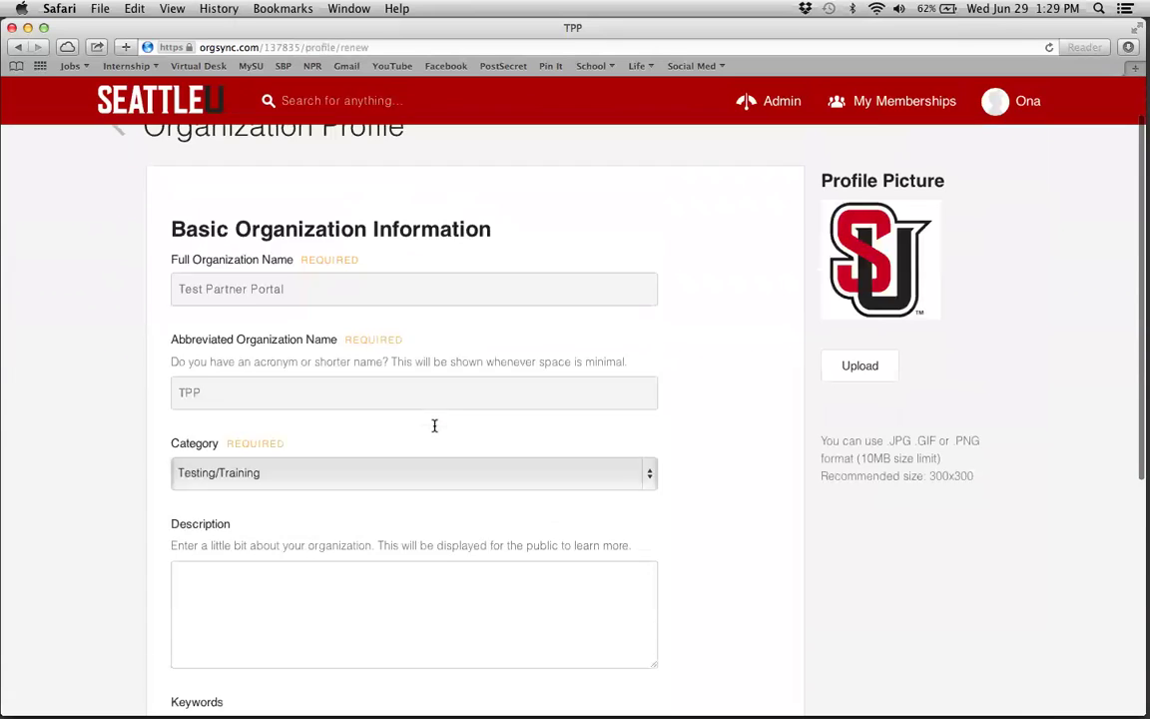
scroll(434, 426, up, 2)
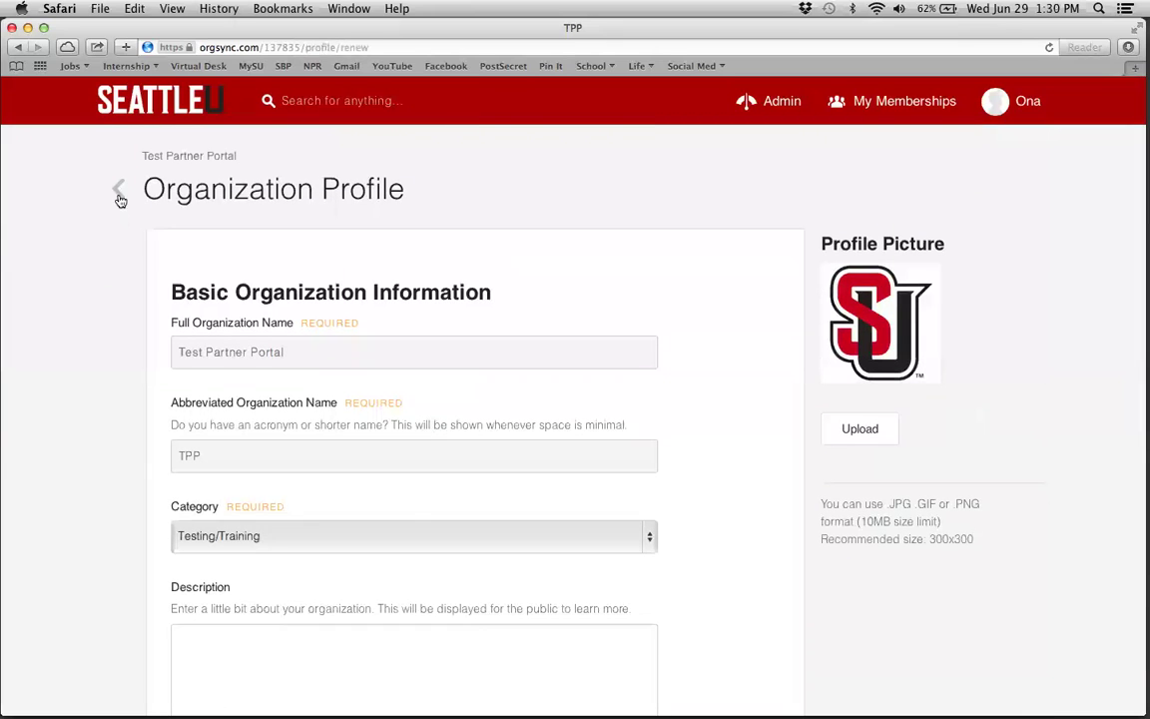
scroll(464, 554, down, 8)
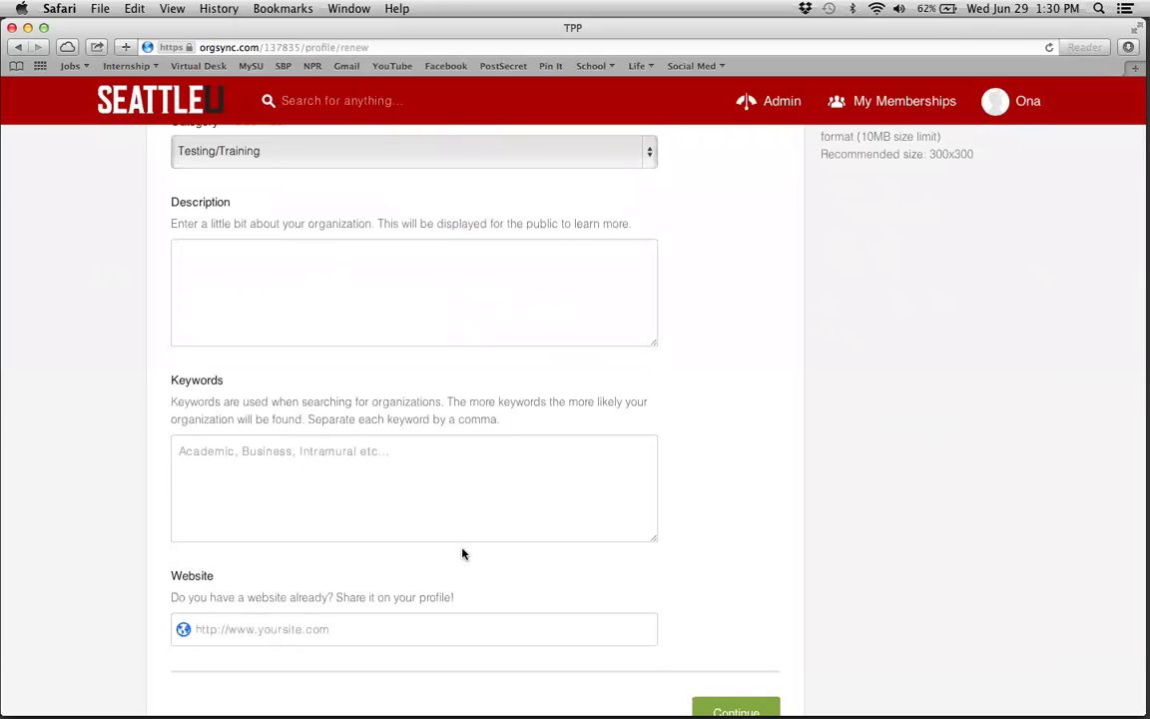
scroll(463, 553, up, 8)
click(128, 195)
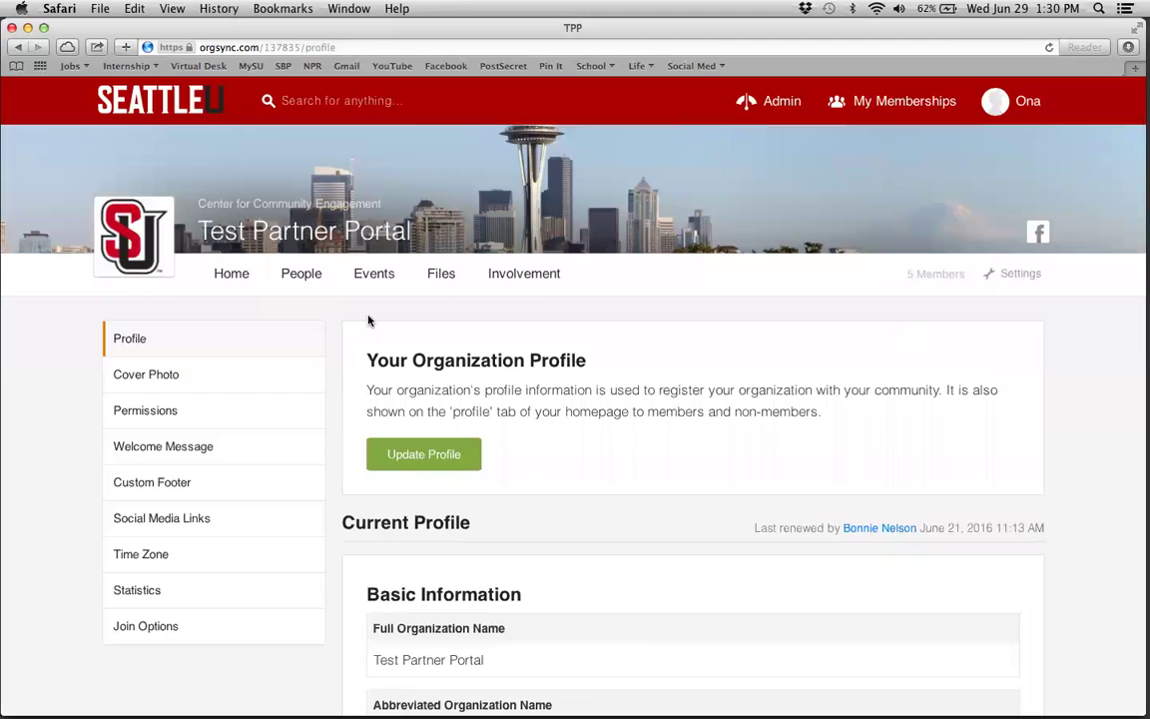
click(238, 280)
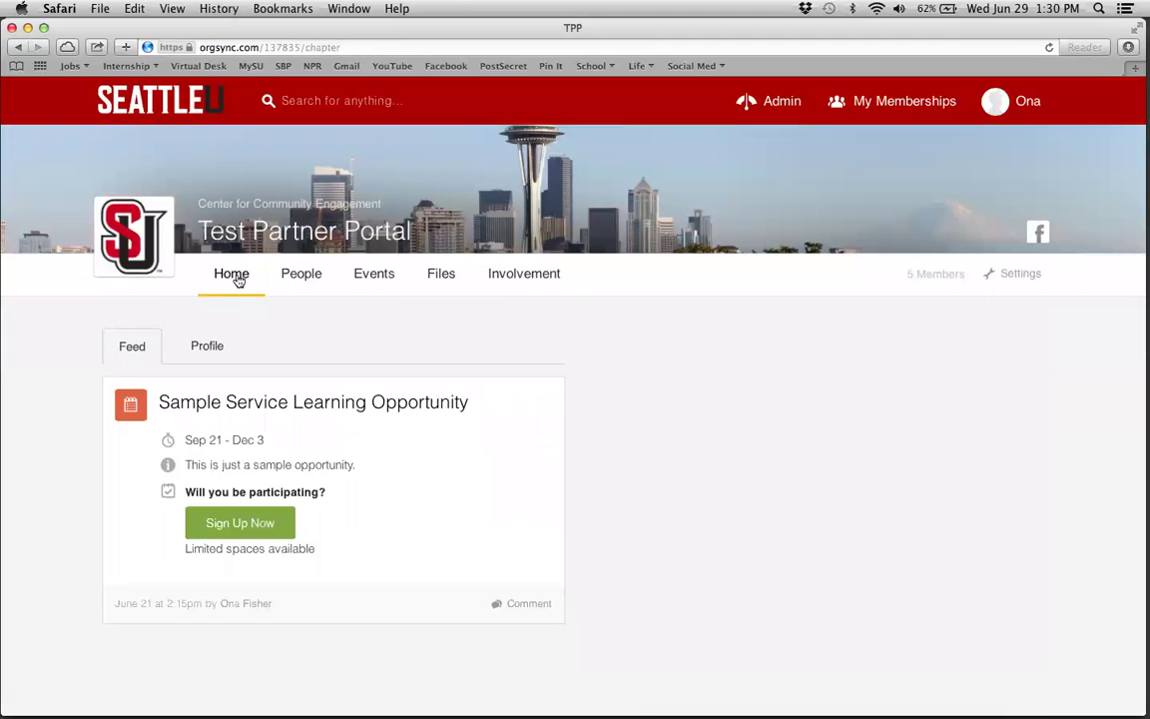
click(213, 350)
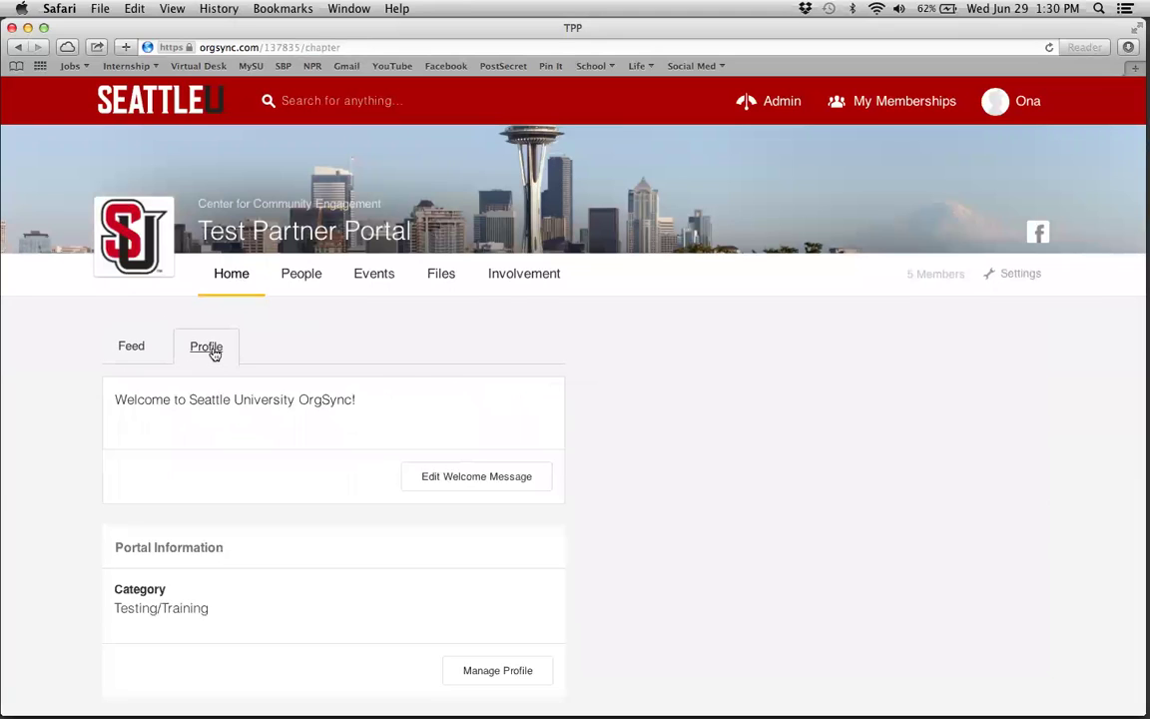
- View the current text in the custom welcome message editor, then go to Social Media Links
click(482, 477)
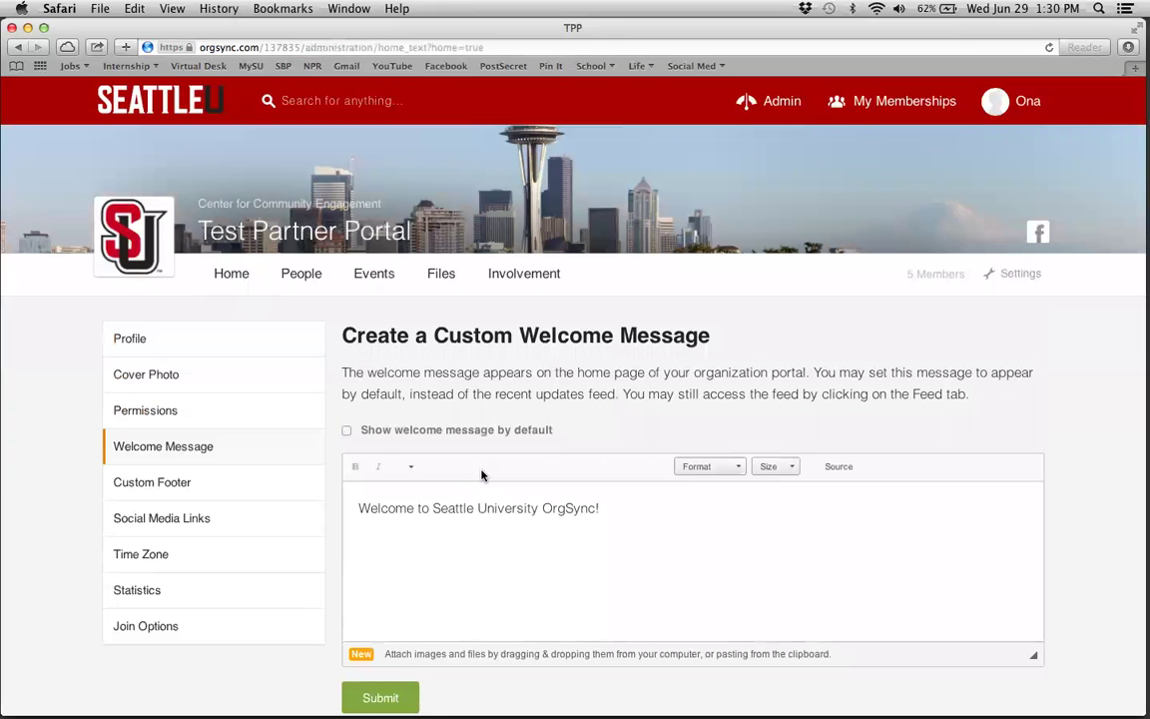
scroll(773, 543, down, 1)
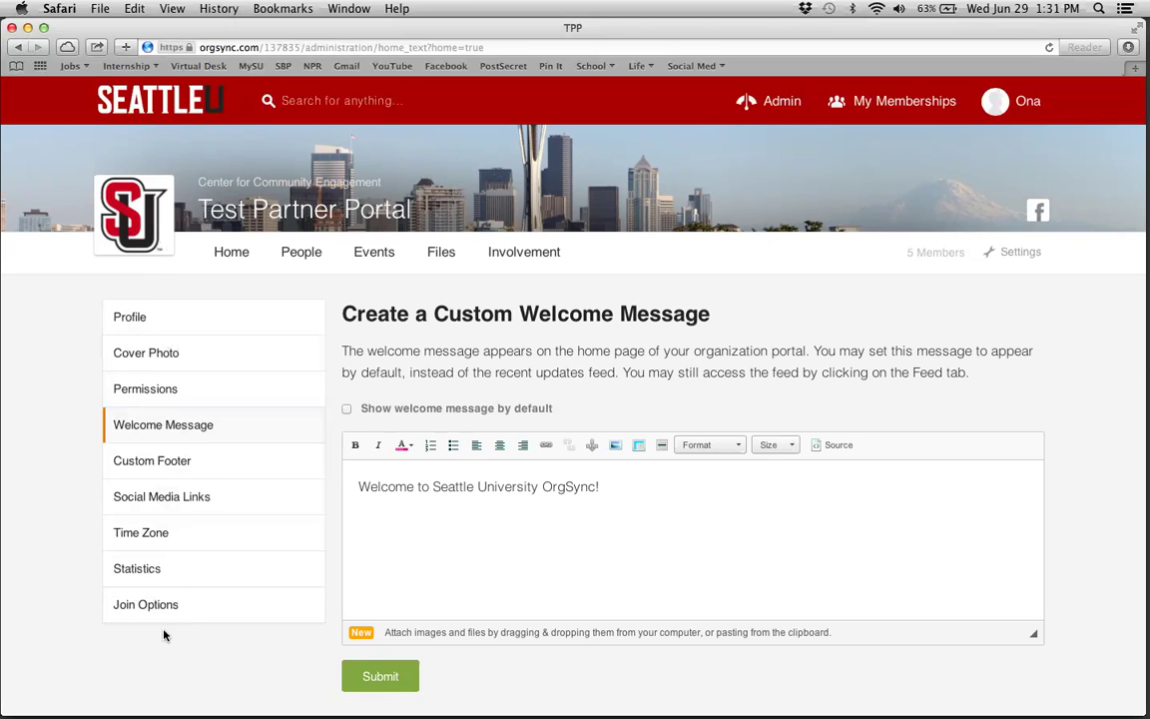
click(147, 498)
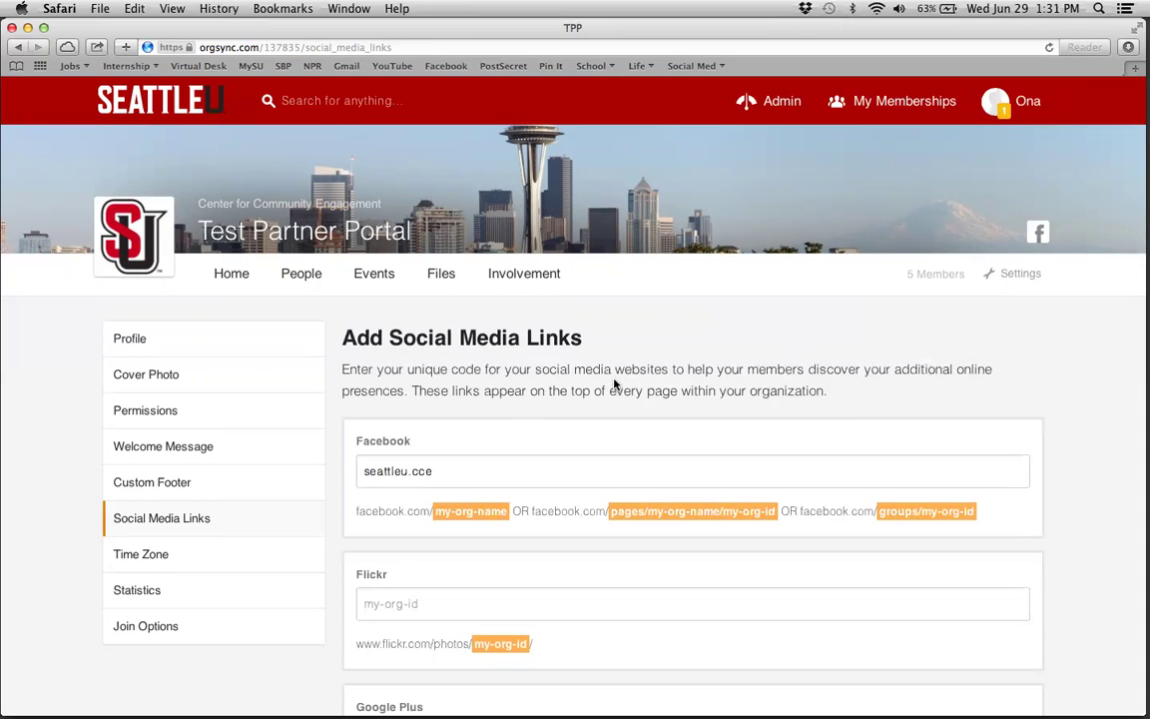
- Check the social media fields, where only Facebook holds seattleu.cce, then return to the Home feed
scroll(505, 428, down, 5)
scroll(503, 425, down, 3)
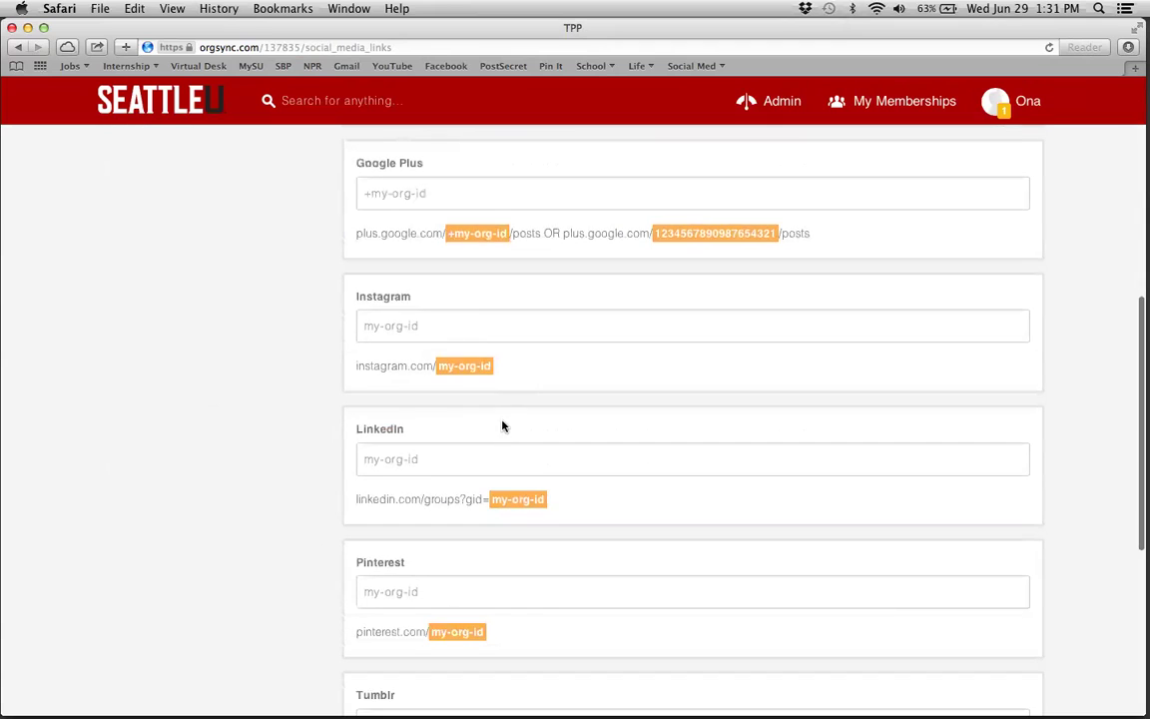
scroll(320, 400, down, 4)
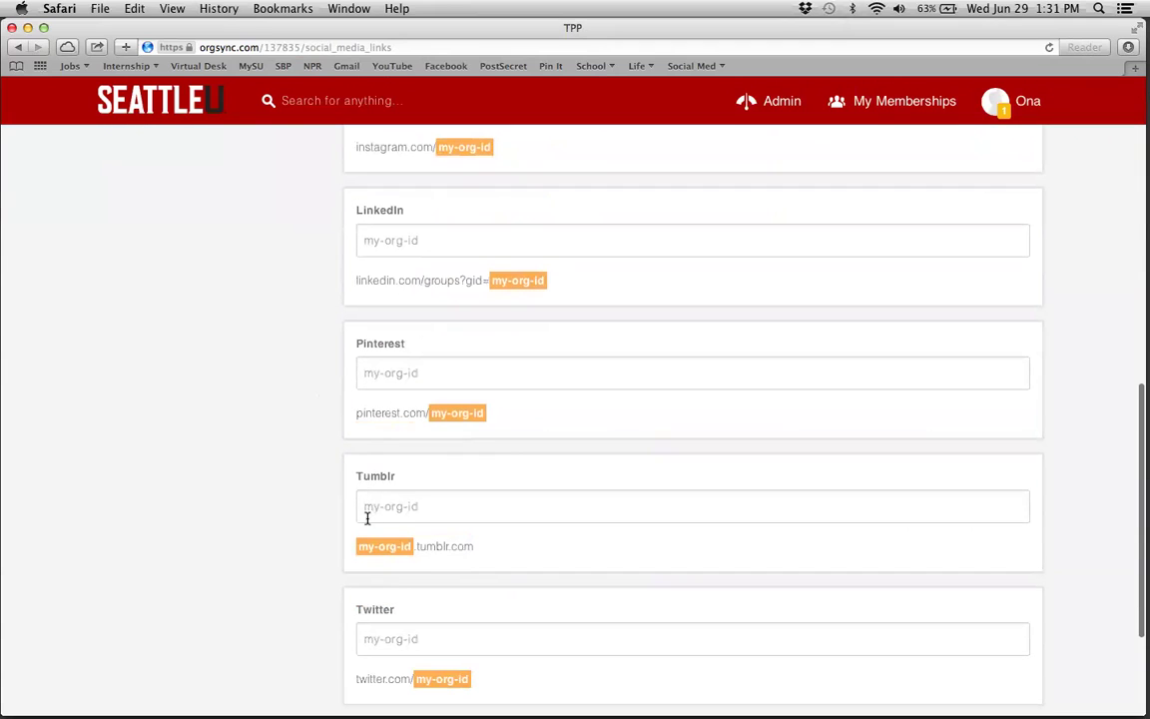
scroll(367, 516, down, 3)
scroll(368, 521, up, 15)
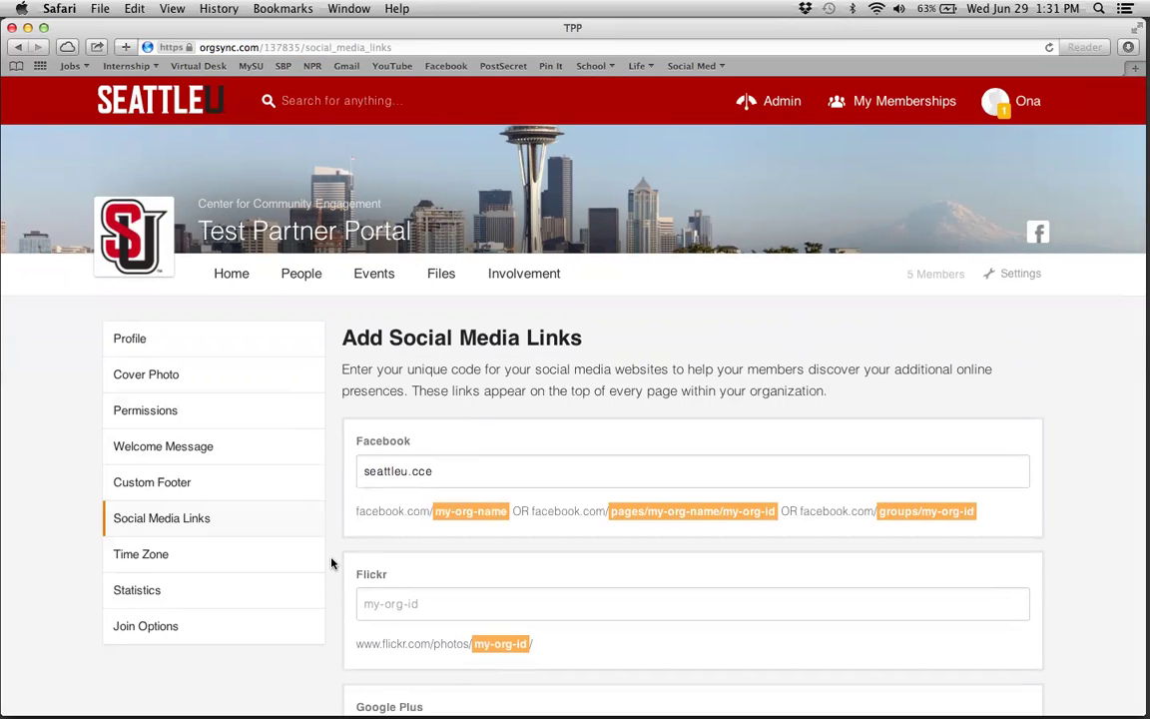
click(233, 277)
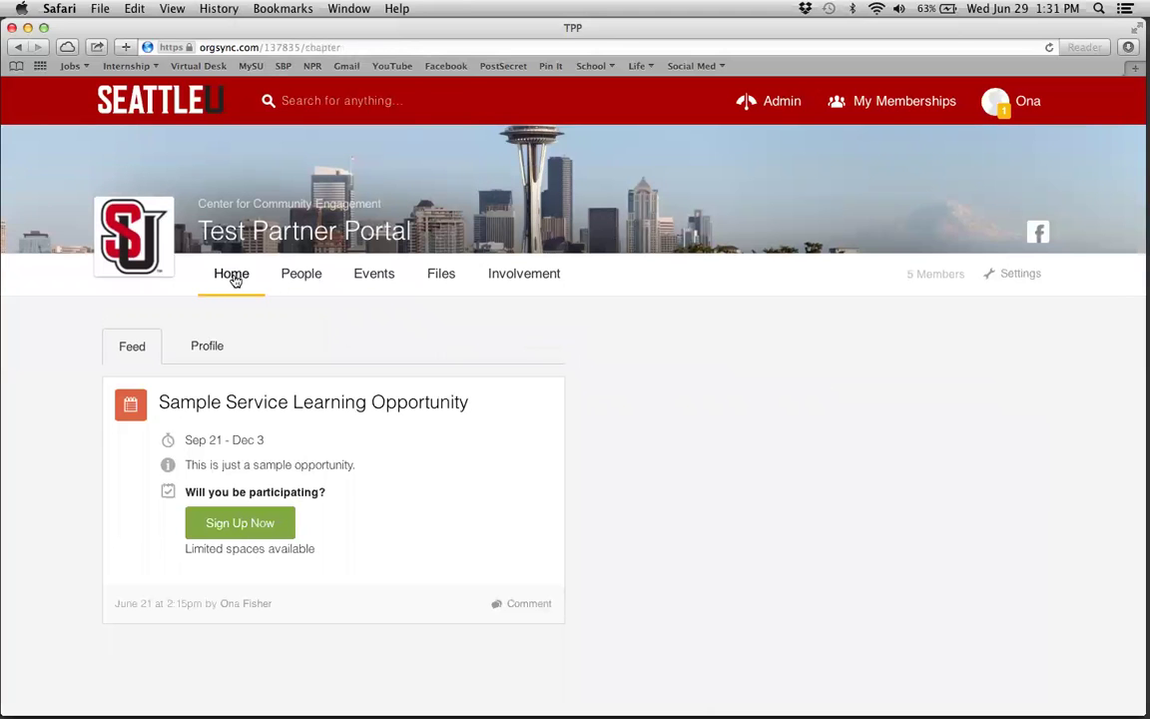
- Show the portal's Profile tab, then go to My Profile from the user avatar menu
click(209, 351)
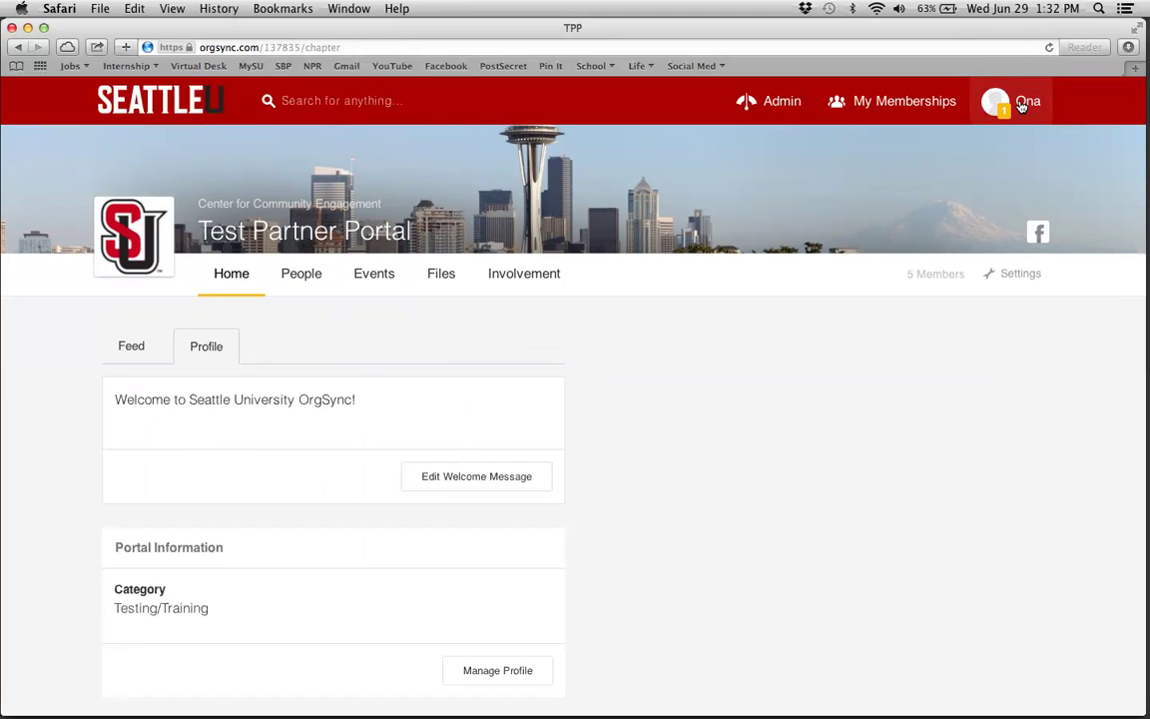
click(1021, 106)
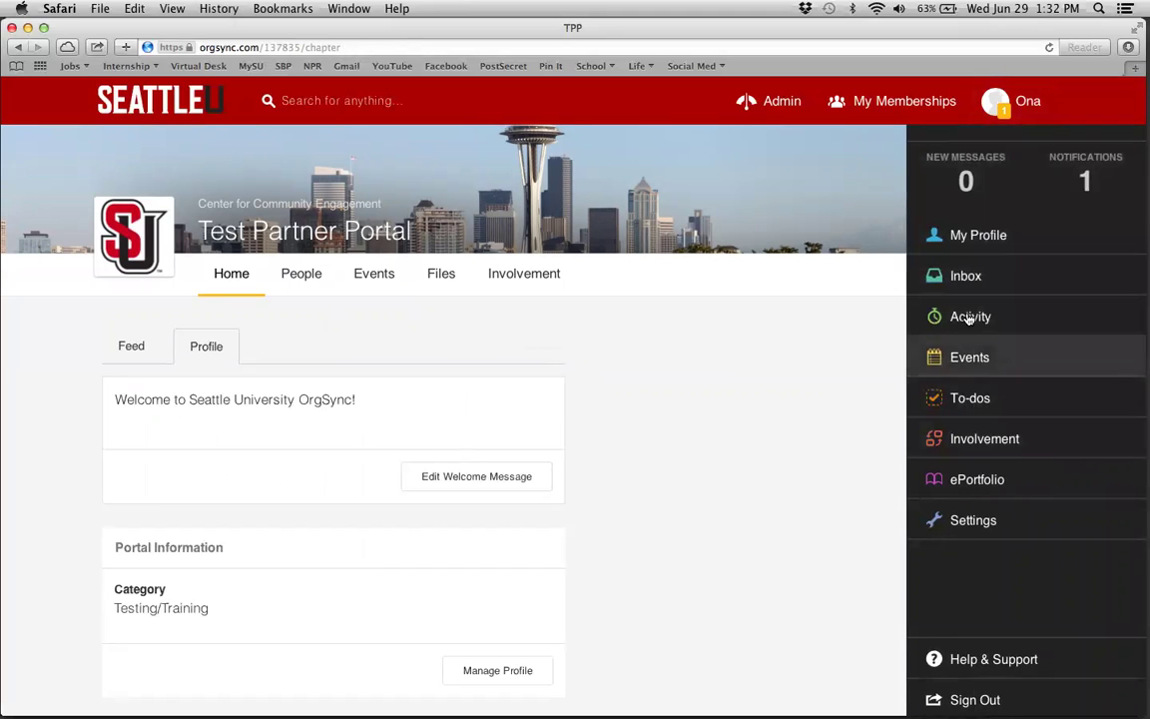
click(955, 239)
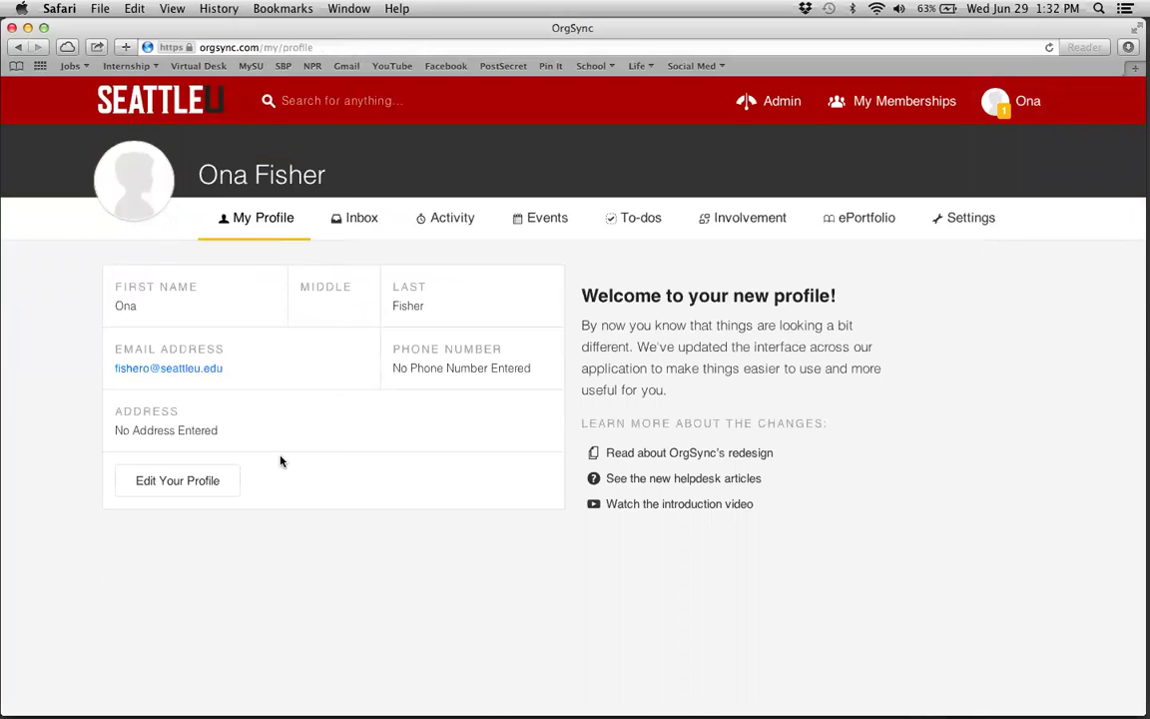
- Open the personal profile editor and review the first name, last name and e-mail entries
click(181, 488)
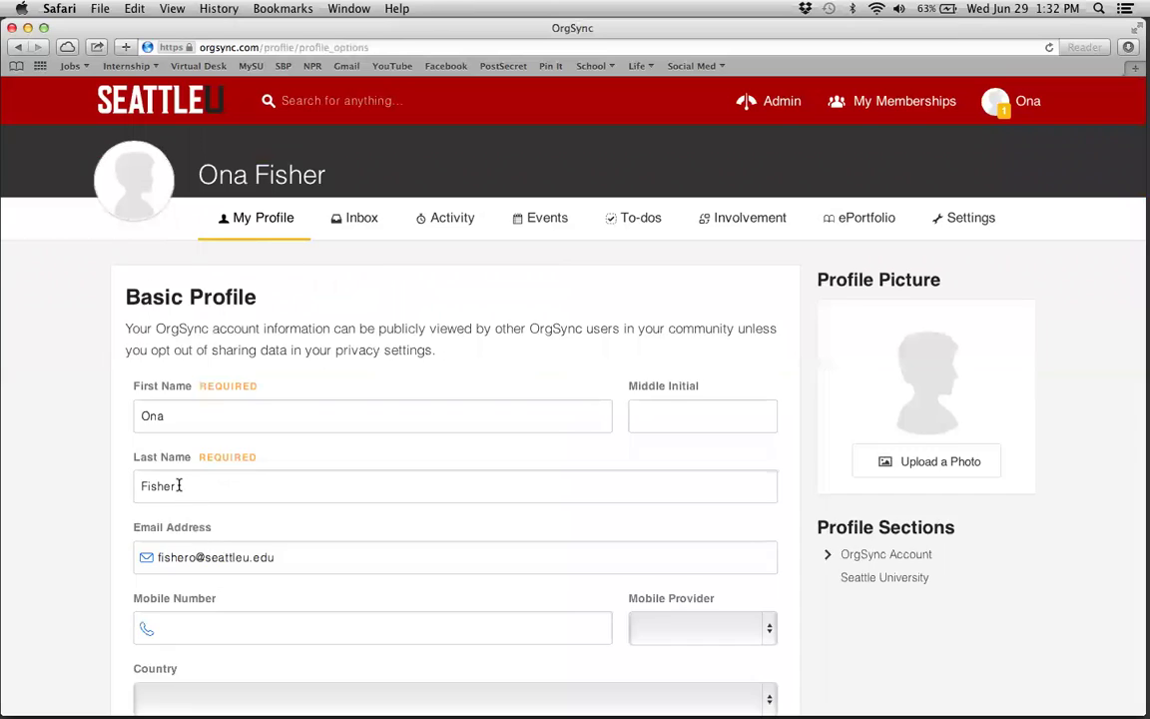
scroll(181, 488, down, 4)
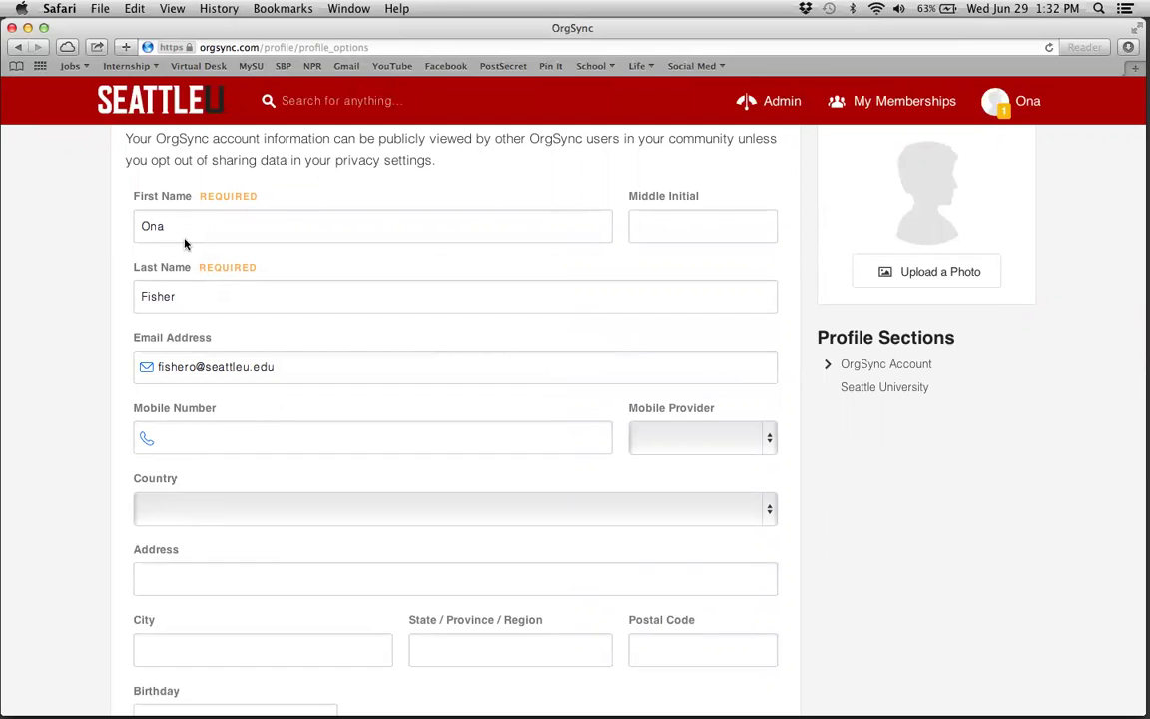
drag(167, 226, 134, 215)
drag(172, 296, 129, 293)
drag(293, 373, 107, 407)
scroll(100, 419, down, 2)
- Enter the account's mobile number and continue to the university profile
click(204, 335)
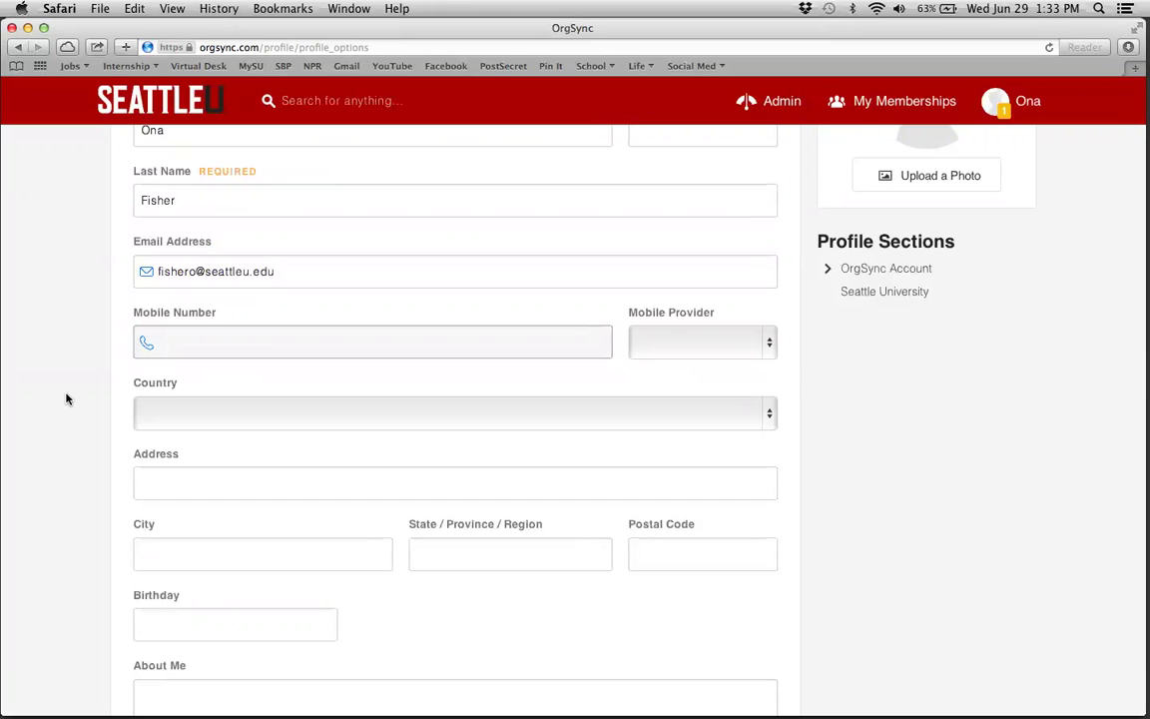
text(206962345)
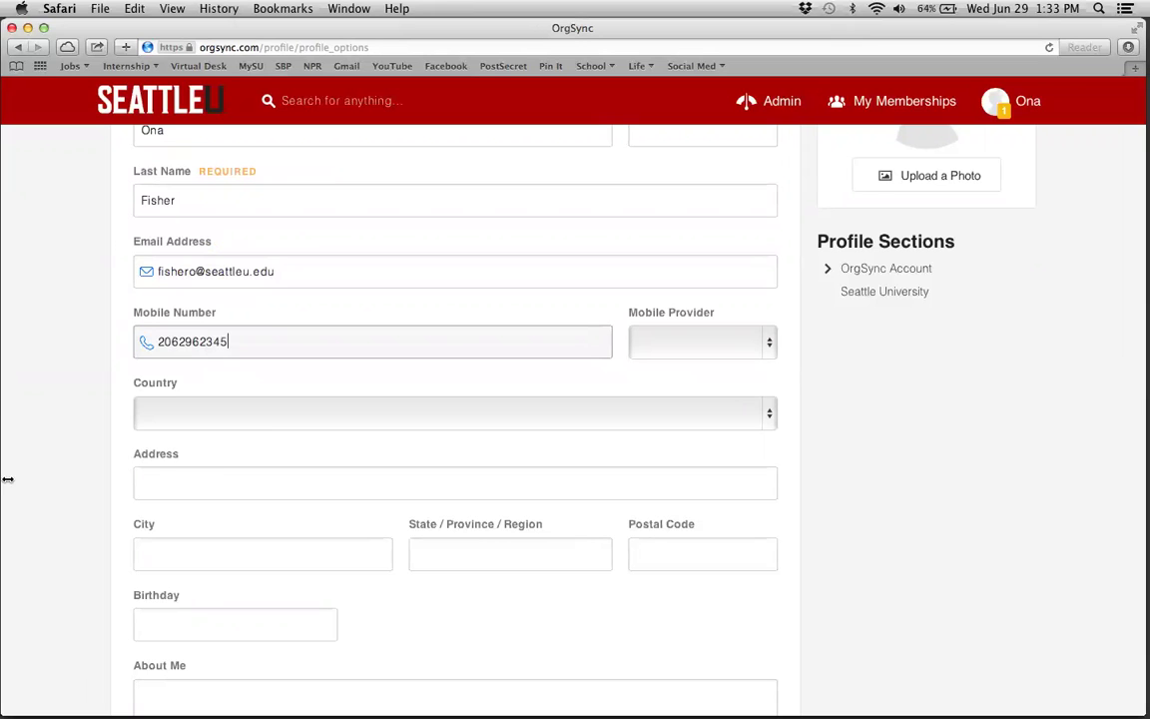
scroll(103, 386, down, 4)
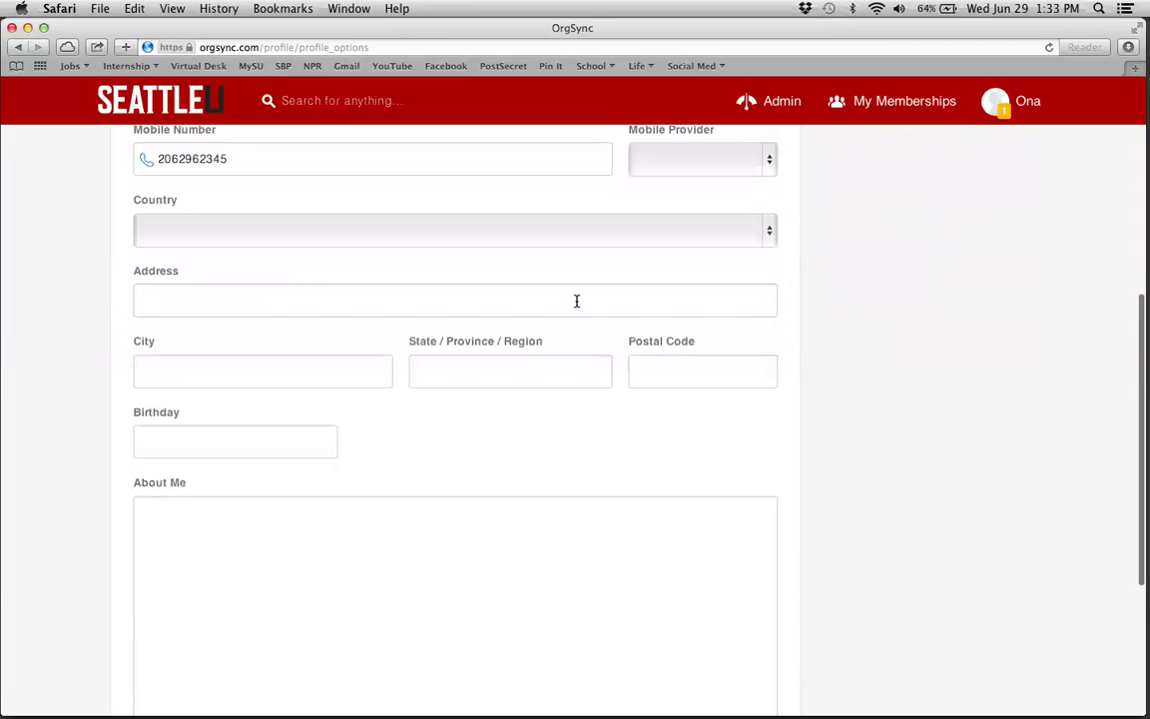
scroll(576, 305, down, 6)
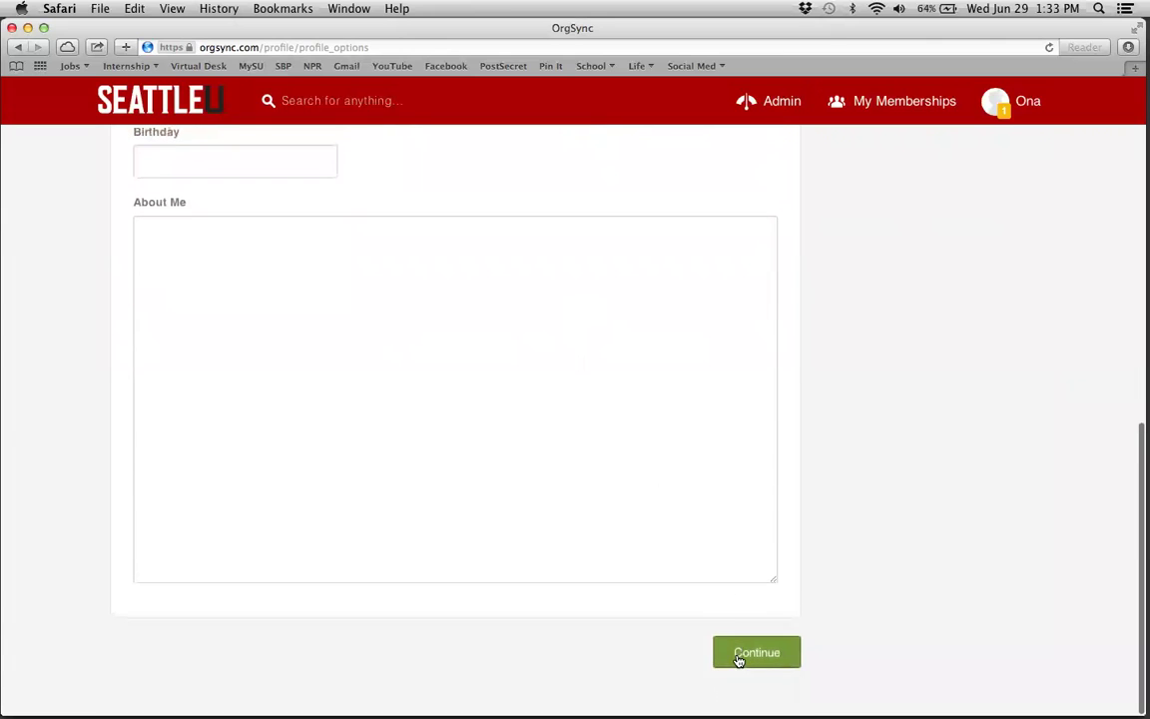
click(741, 647)
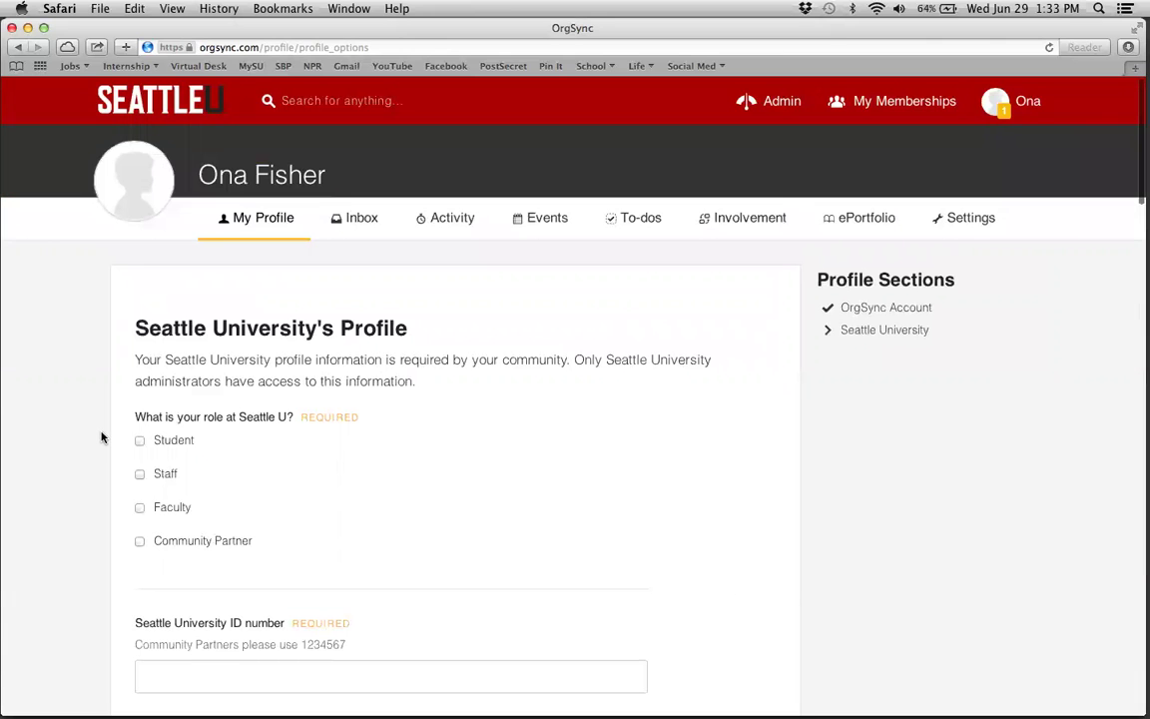
- Set the role to Community Partner and fill in the university ID number
scroll(101, 436, down, 5)
scroll(101, 436, up, 4)
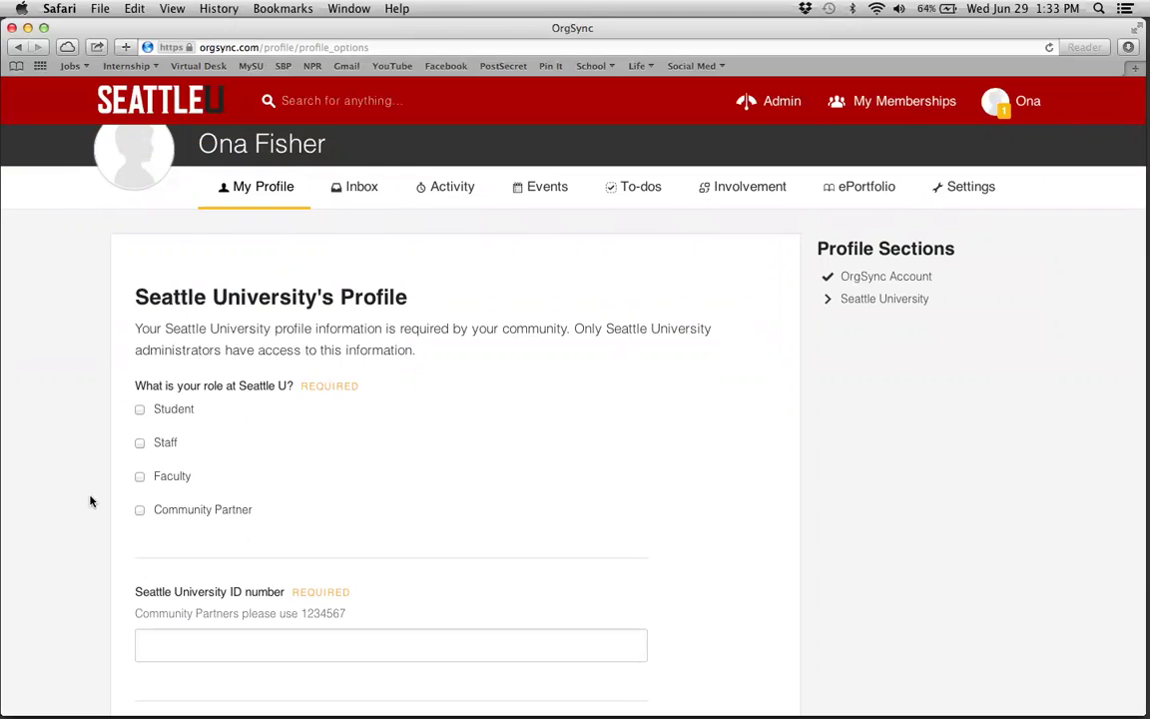
click(141, 514)
scroll(107, 530, down, 3)
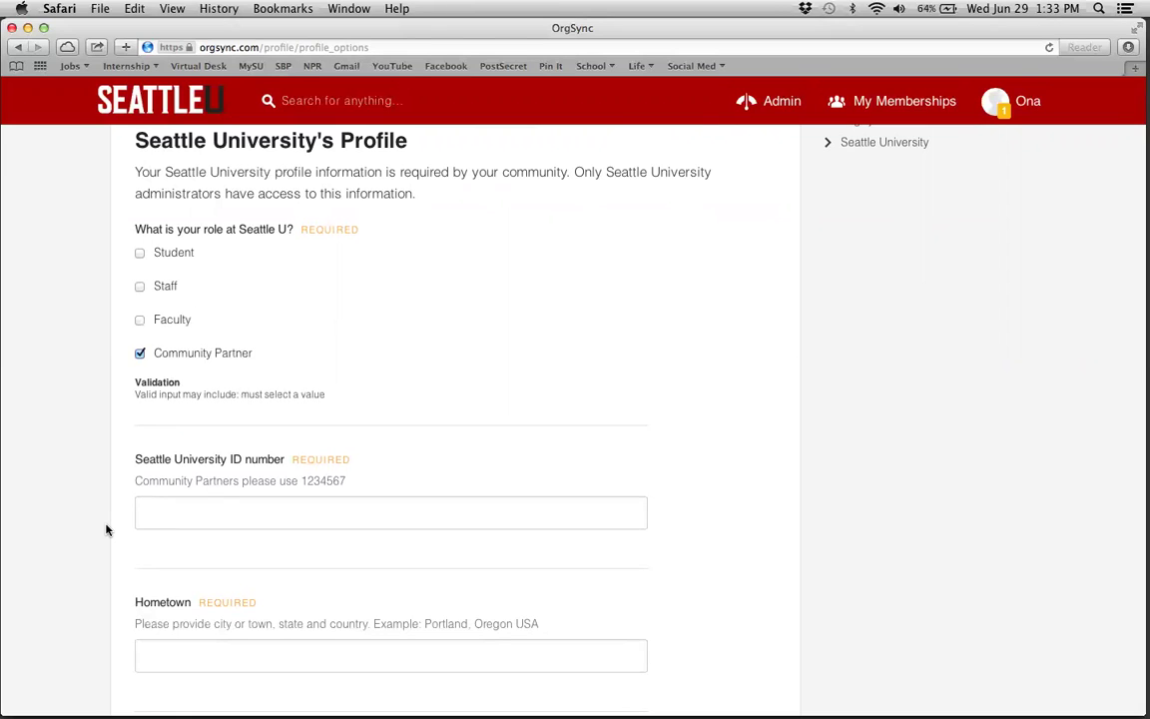
click(183, 520)
text(12345)
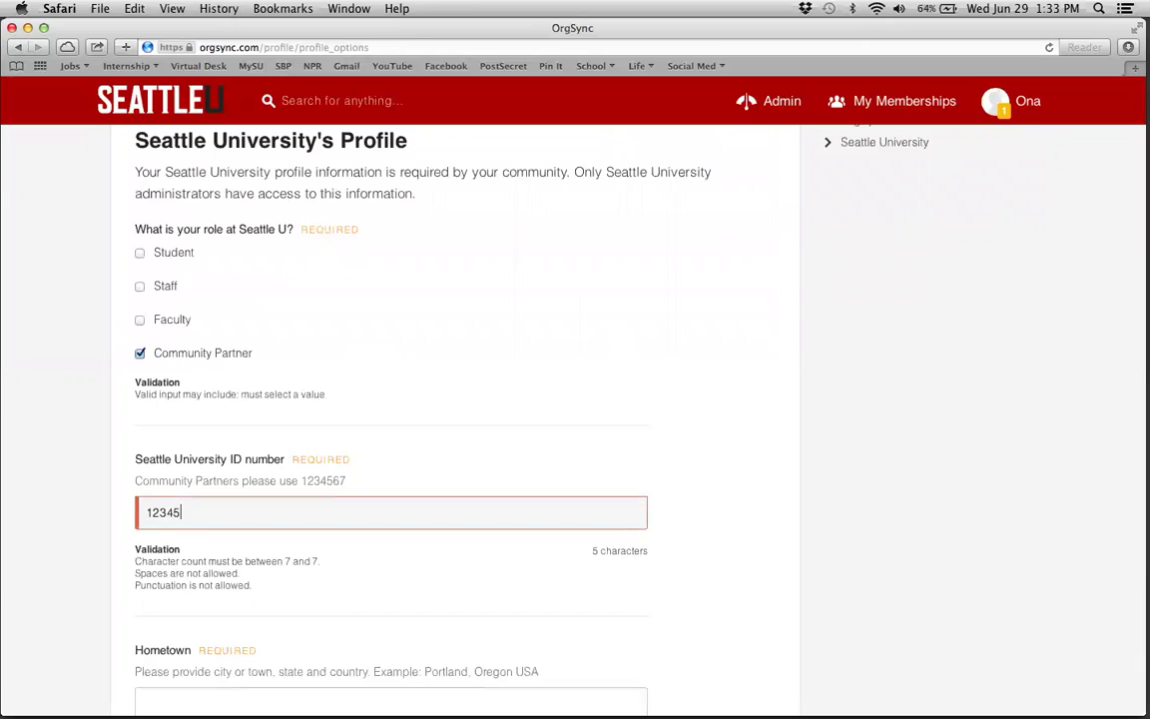
text(67)
scroll(92, 466, down, 6)
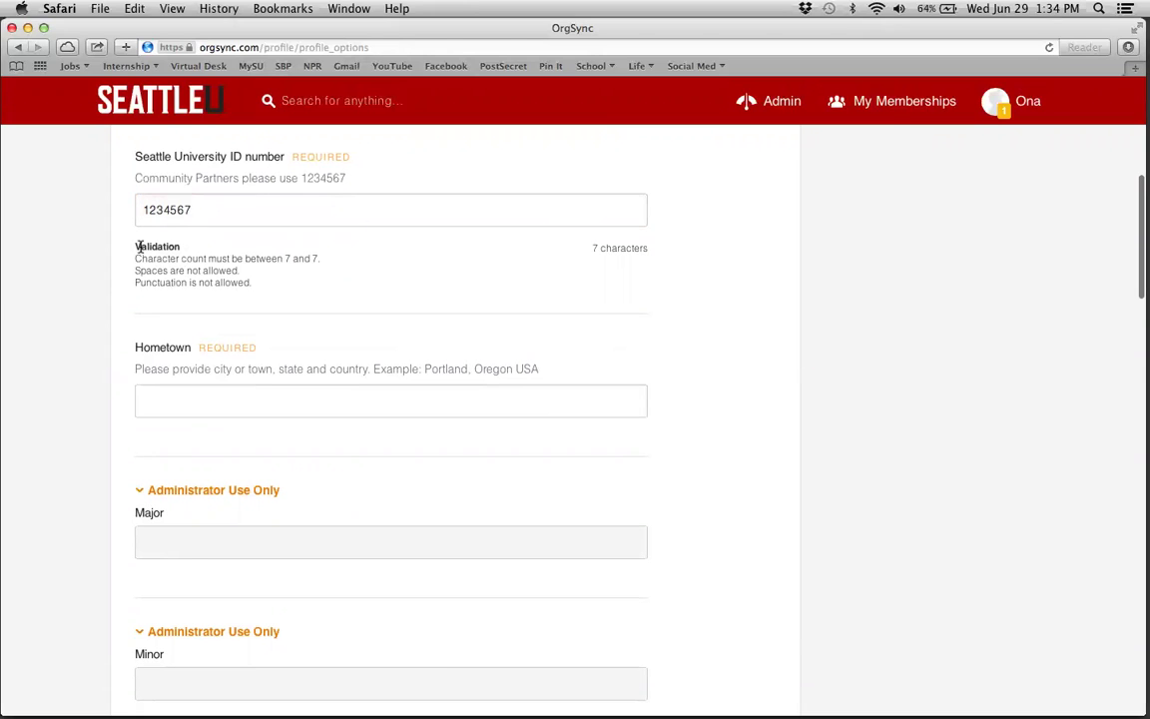
- Set the hometown to Seattle, WA, USA using the suggested completion
click(185, 401)
scroll(53, 380, down, 3)
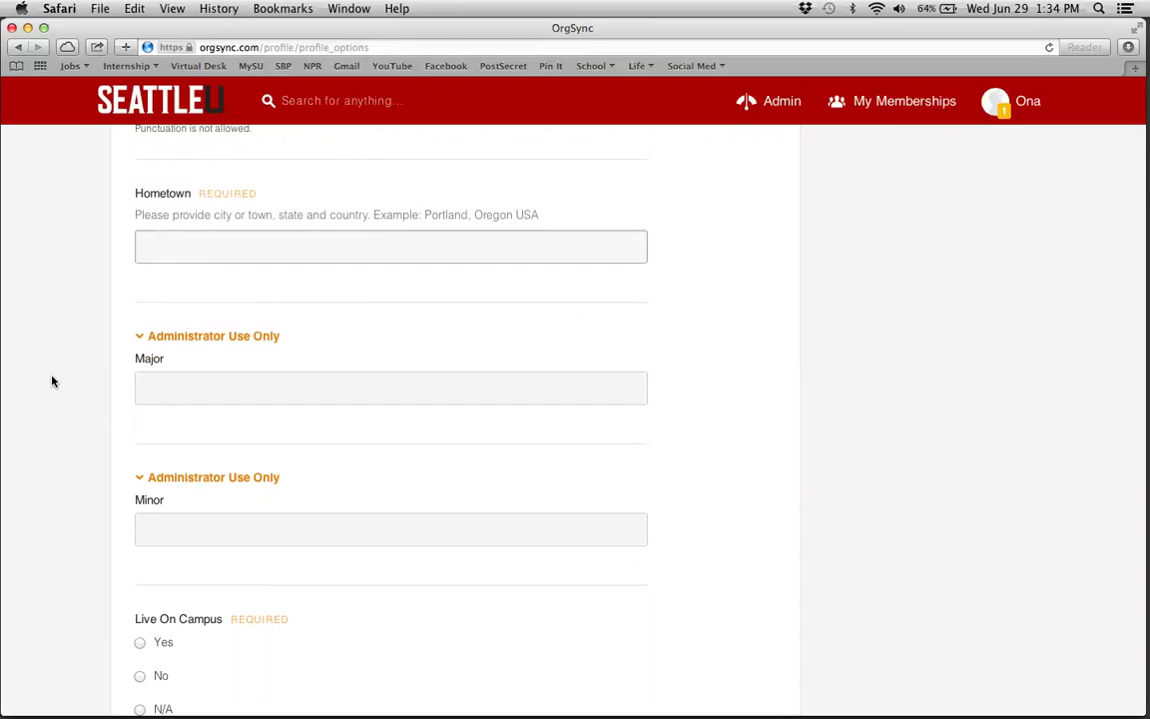
text(Seattle, WA, USA)
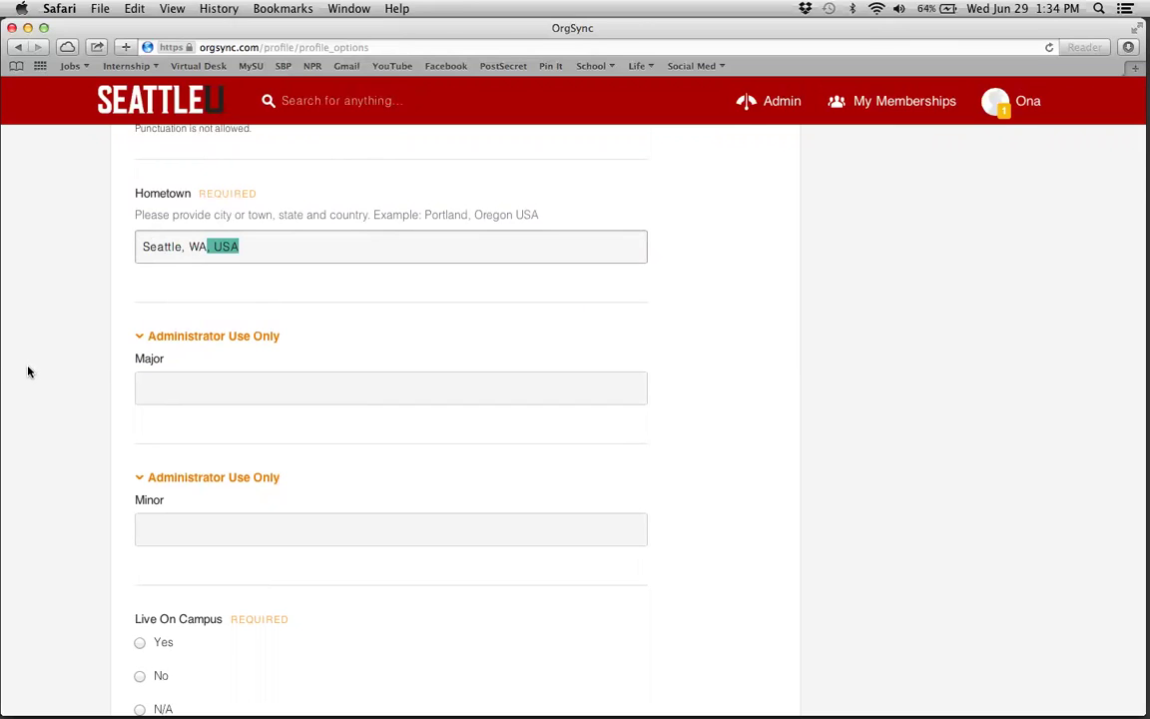
click(27, 373)
- Answer Live On Campus, International and Transfer Student with N/A and pick she/her/hers/herself pronouns
scroll(136, 414, down, 5)
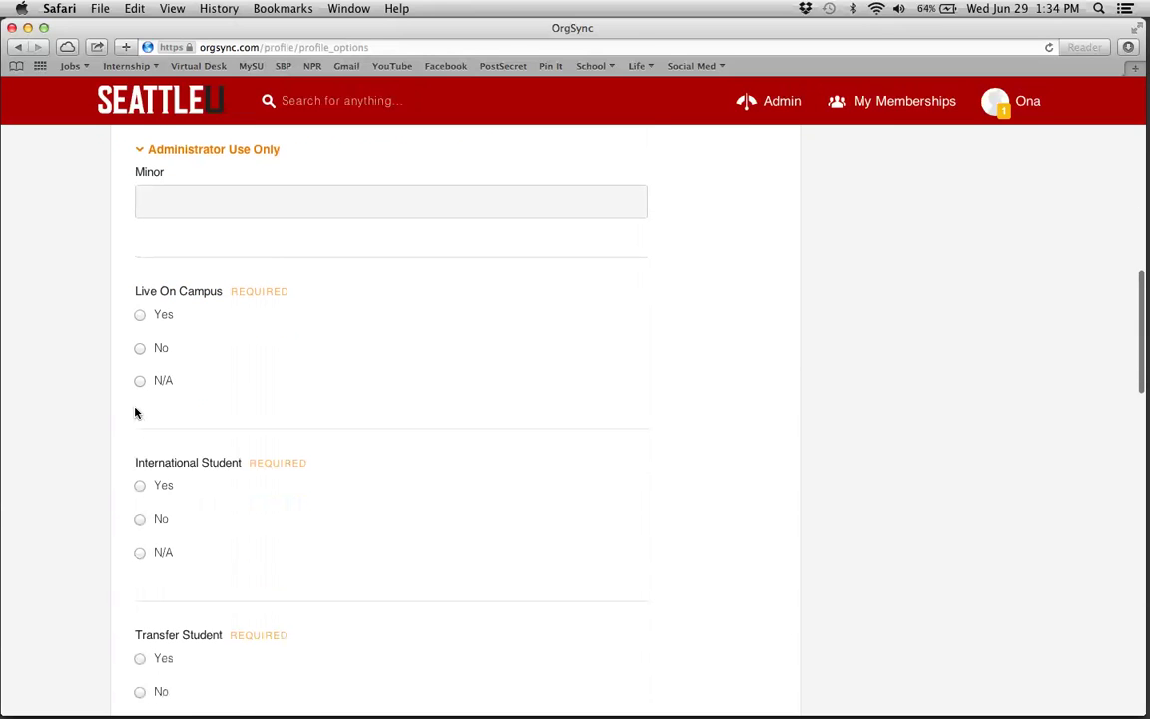
click(140, 383)
click(140, 552)
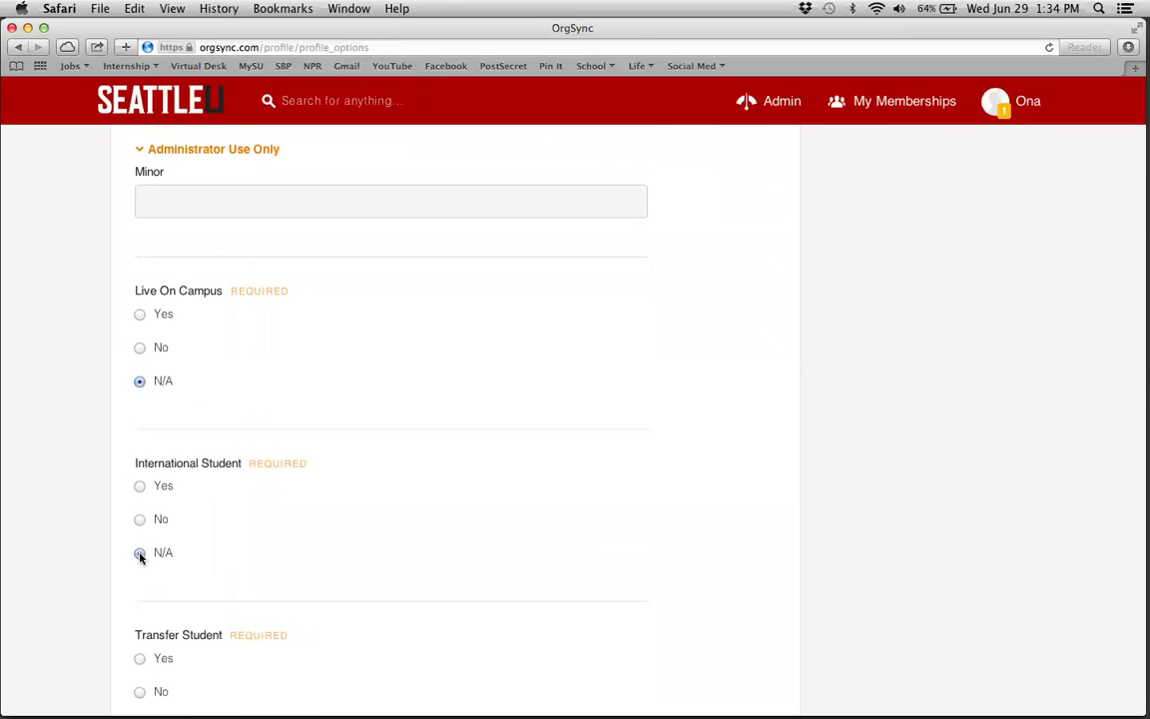
scroll(138, 552, down, 5)
click(141, 415)
scroll(98, 467, down, 4)
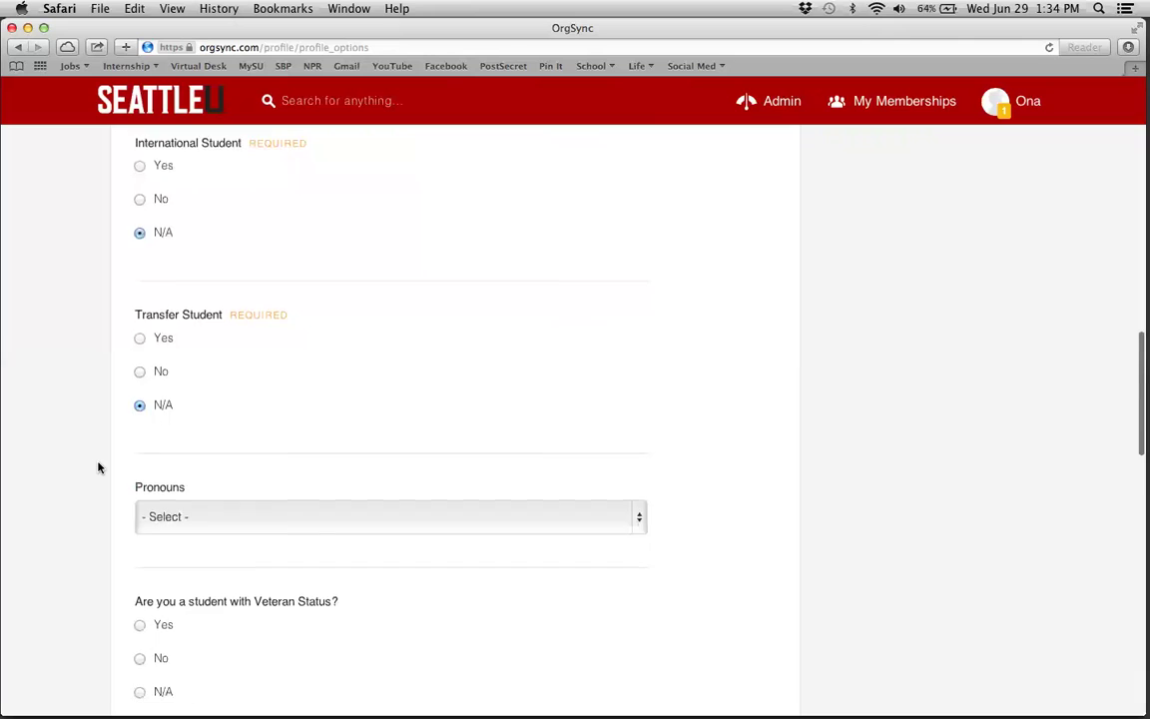
click(224, 293)
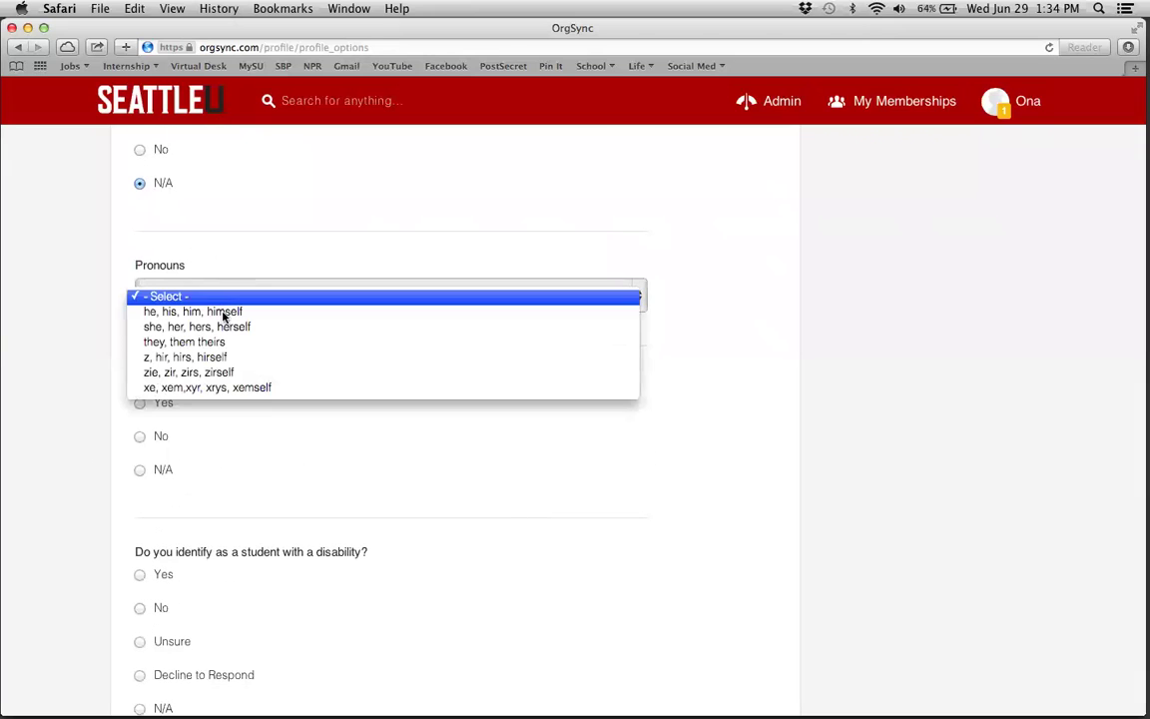
click(222, 328)
scroll(109, 406, down, 4)
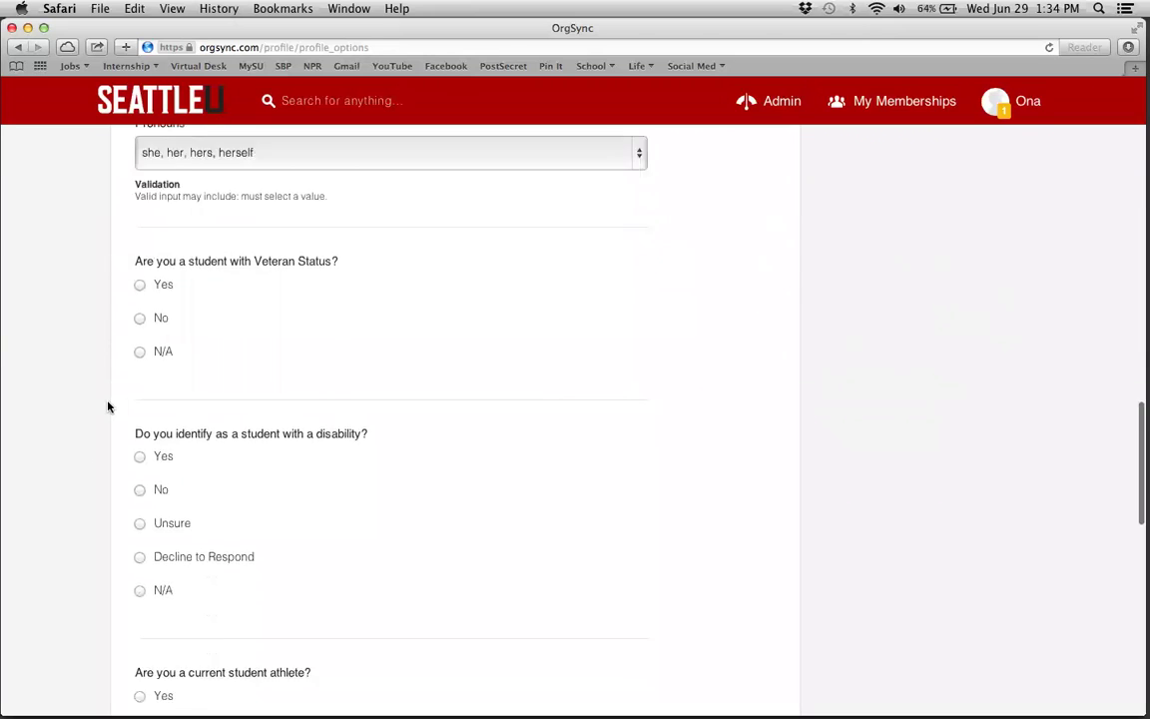
- Answer veteran, disability, athlete, non-traditional and student-parent questions with N/A, then submit with Finish
click(138, 267)
click(140, 506)
scroll(140, 506, down, 7)
click(139, 268)
click(140, 469)
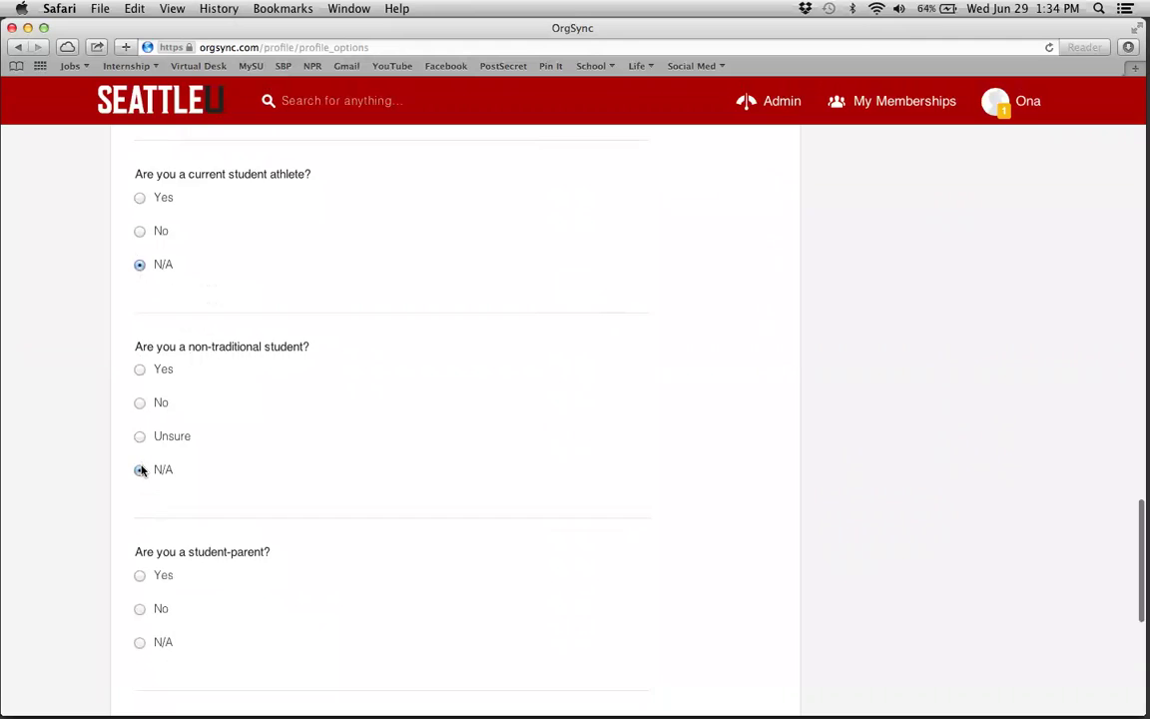
scroll(140, 465, down, 4)
click(140, 416)
scroll(92, 484, down, 5)
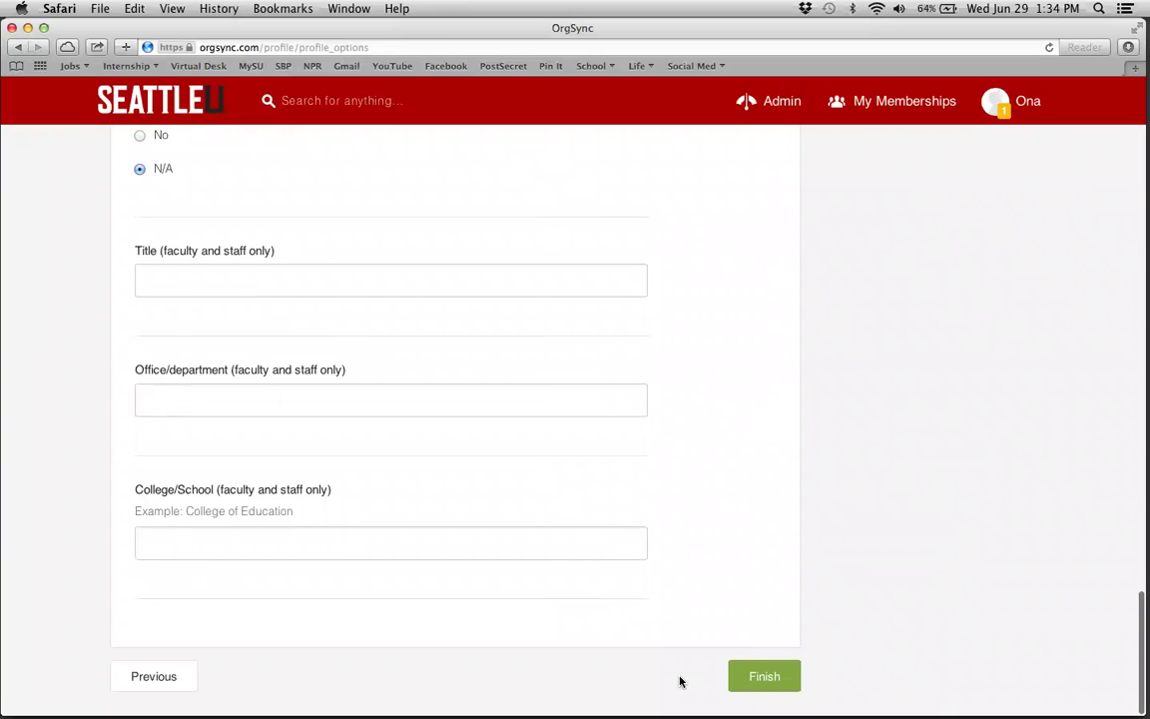
click(771, 675)
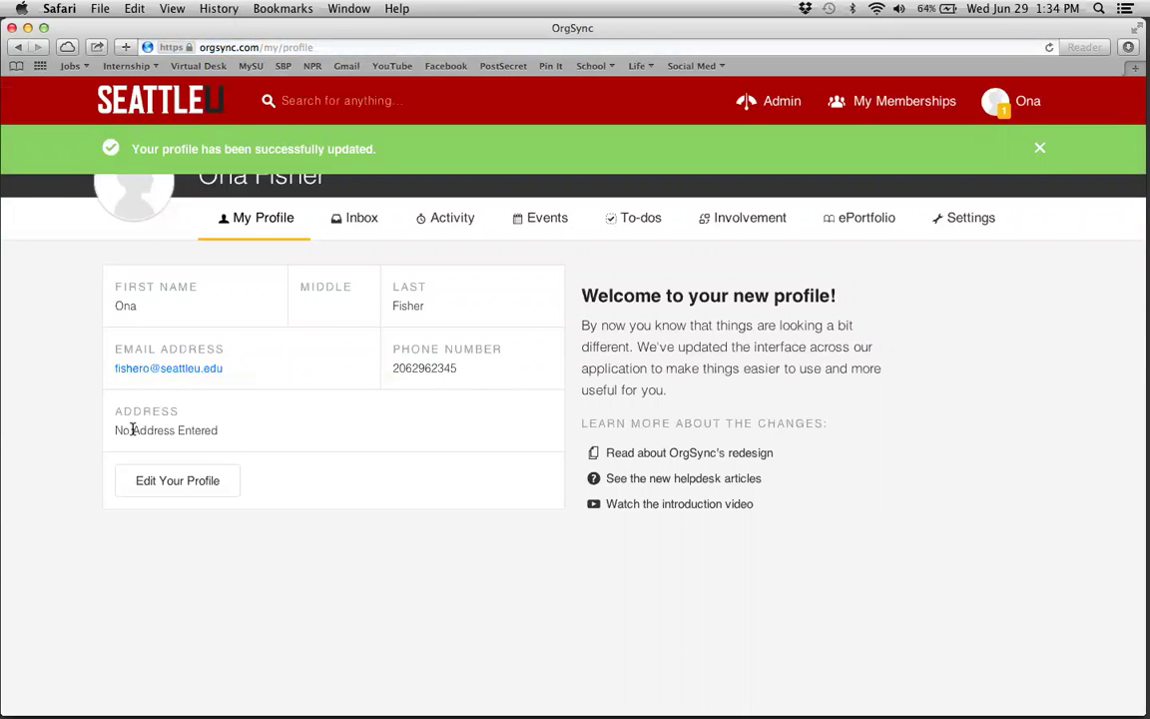
- Highlight the saved phone number on My Profile to verify it, then deselect it
drag(459, 368, 390, 369)
click(612, 429)
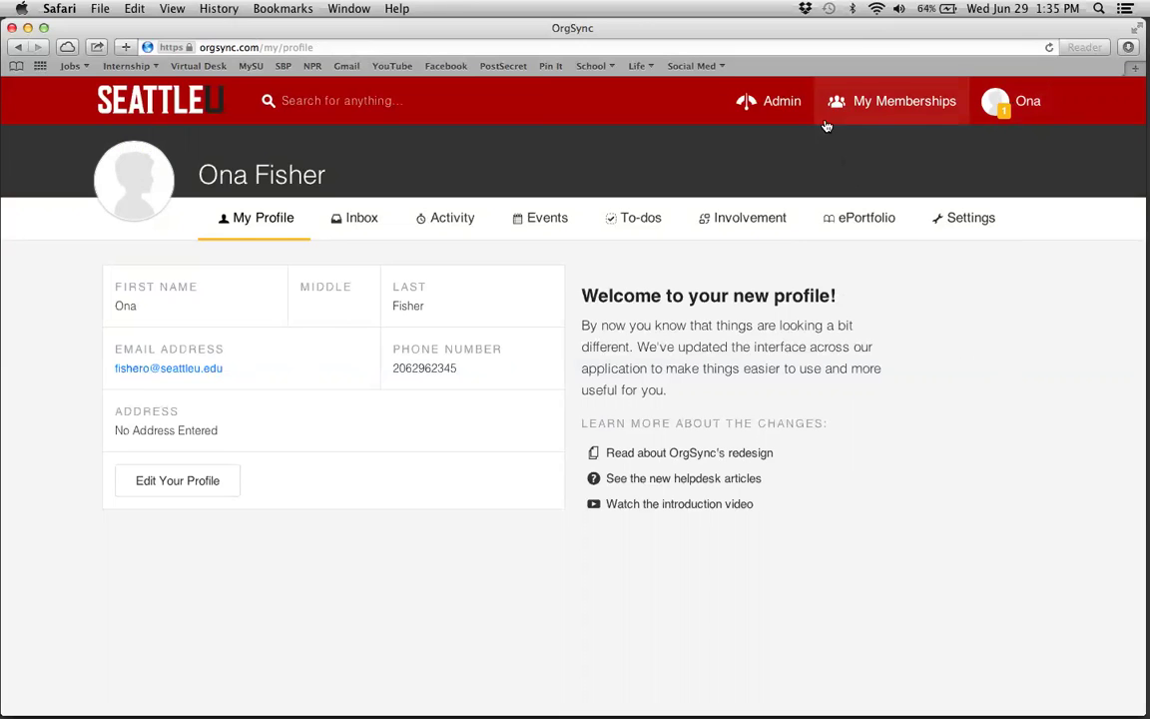
- Switch to the Test Partner Portal from My Memberships, search for 'Test', then view its members
click(880, 112)
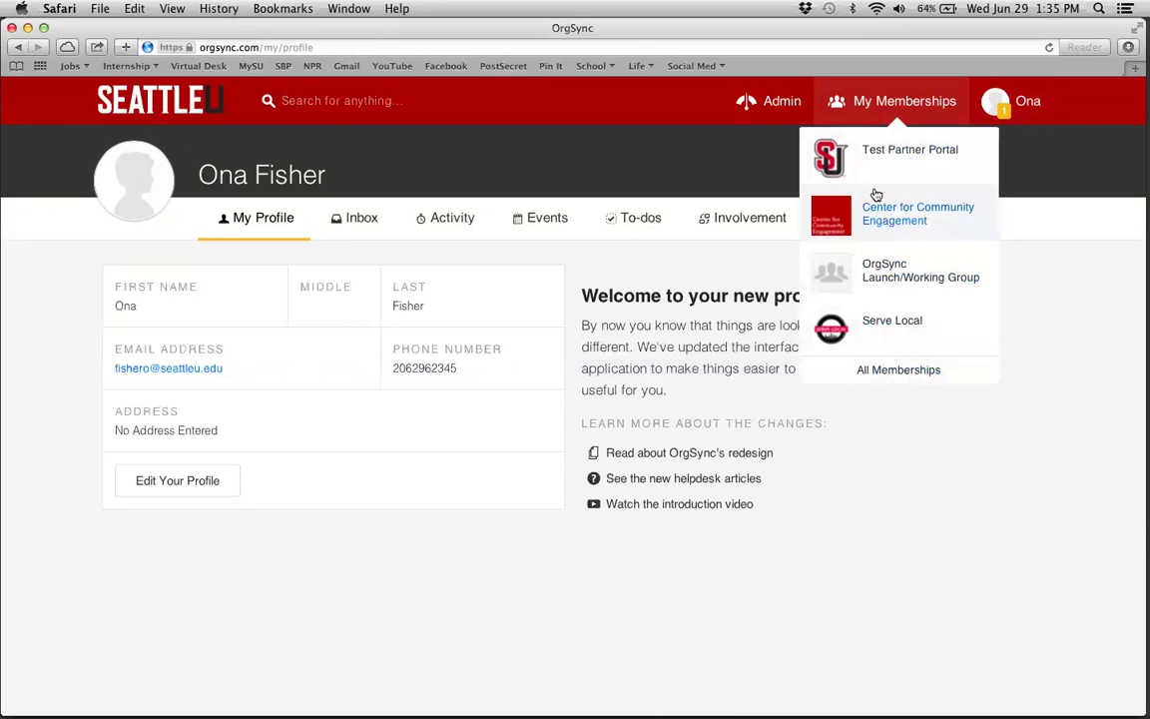
click(872, 148)
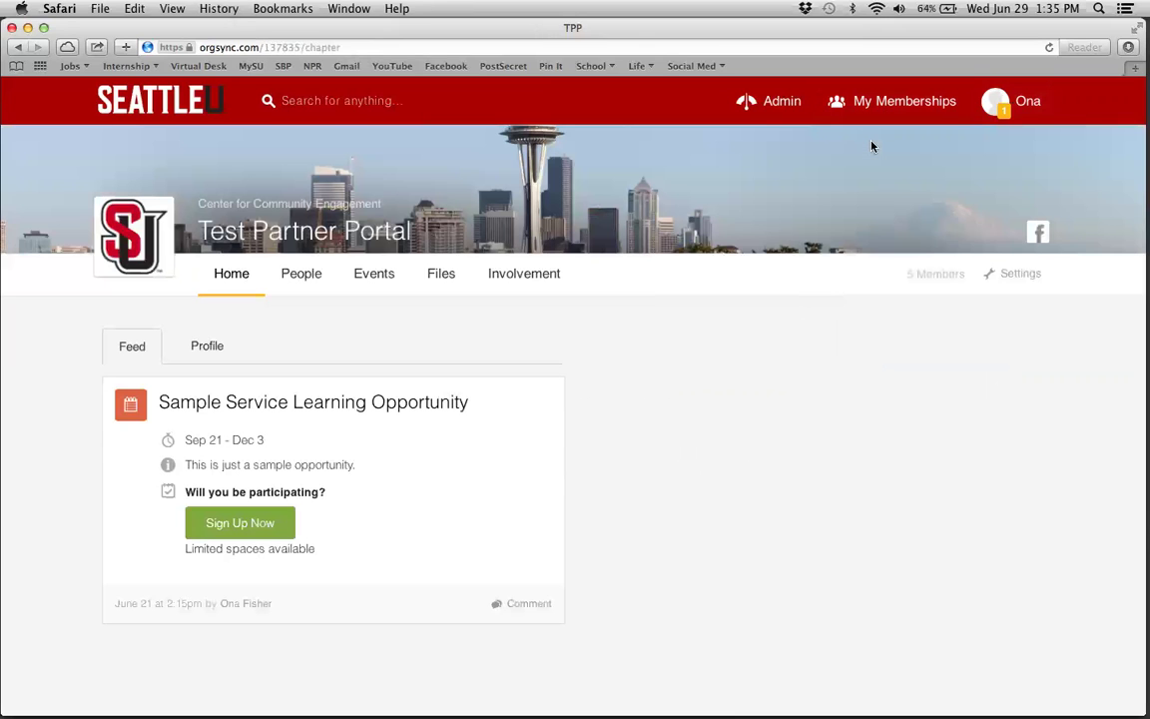
click(298, 109)
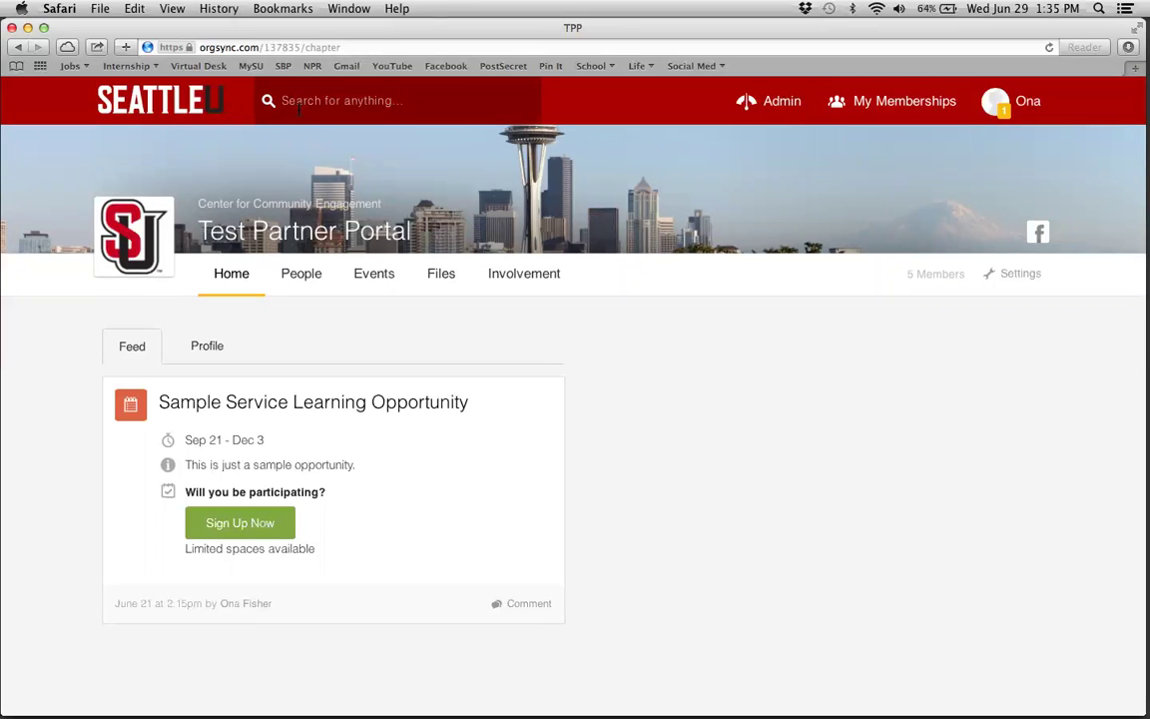
text(Test)
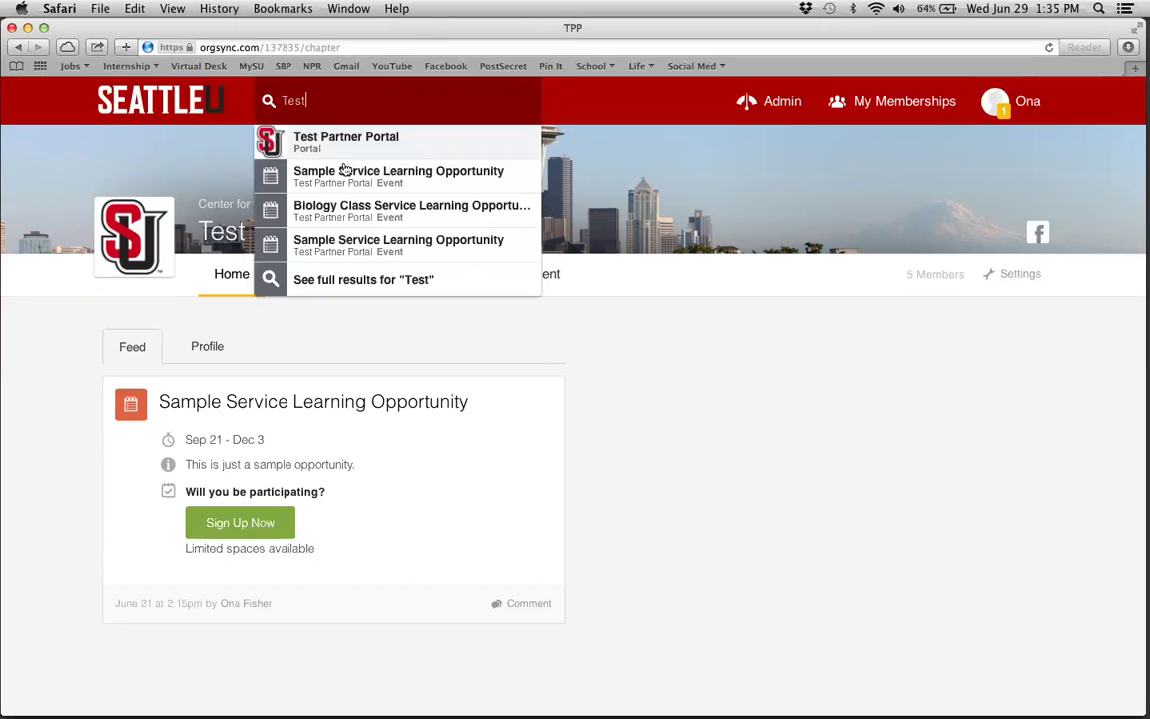
click(674, 351)
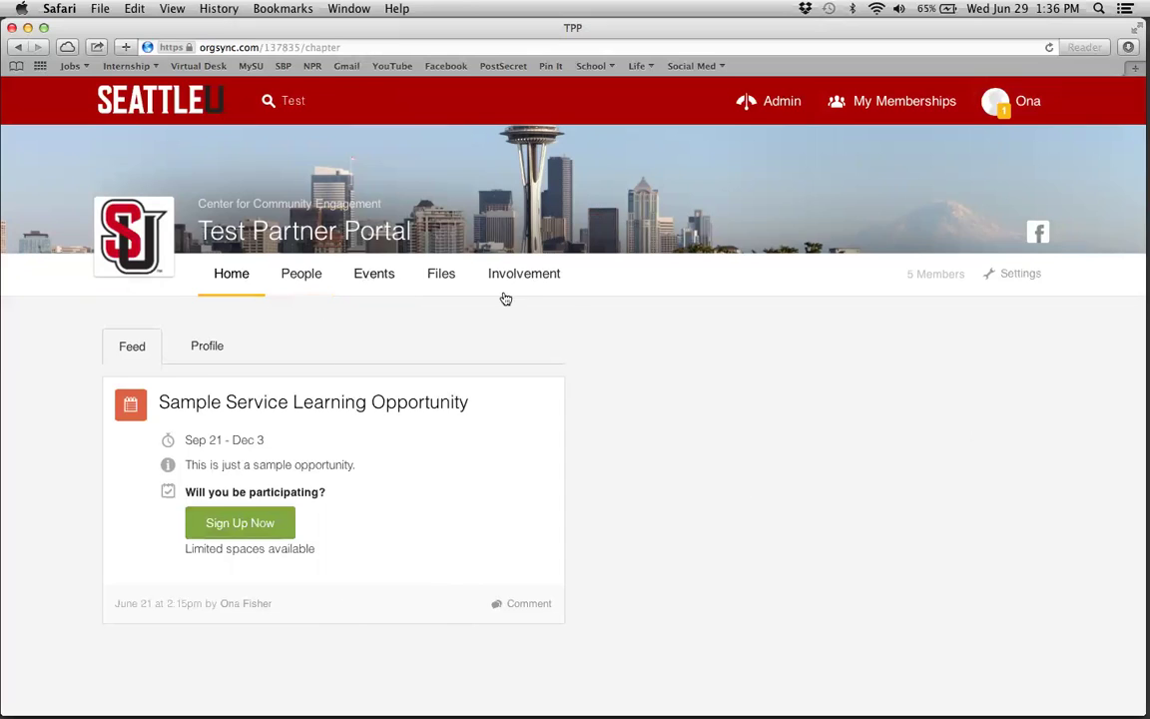
click(287, 277)
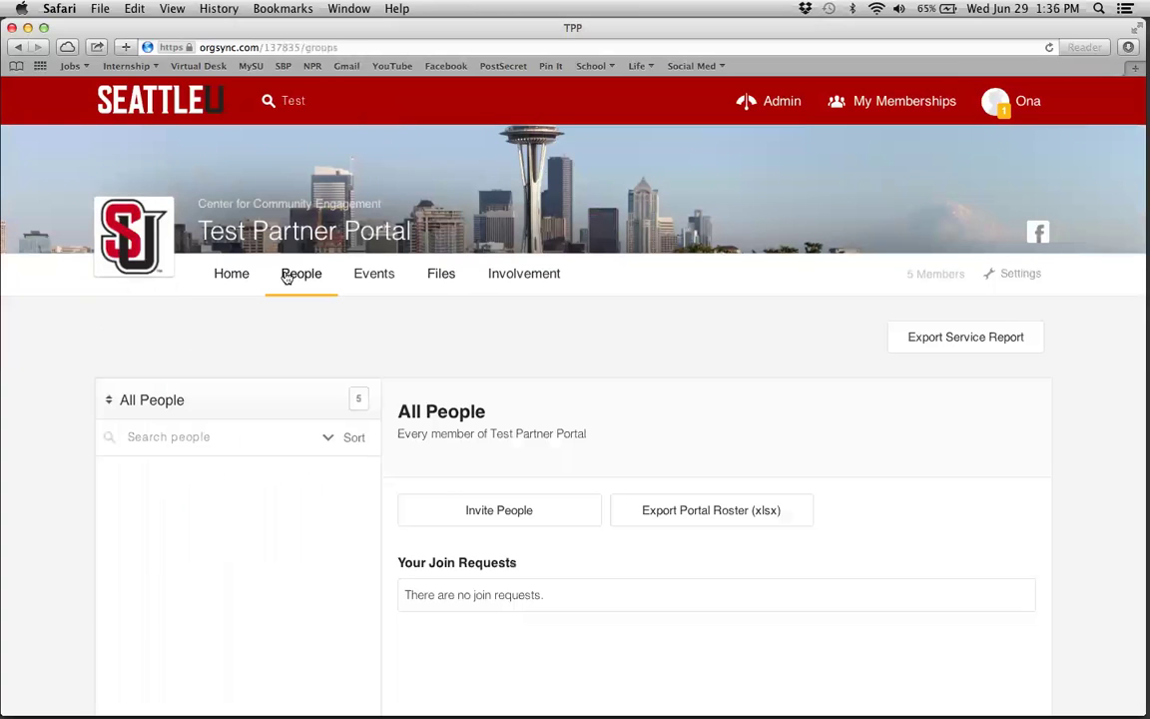
- Scroll through the portal's People page and open the Invite People form
scroll(464, 425, down, 2)
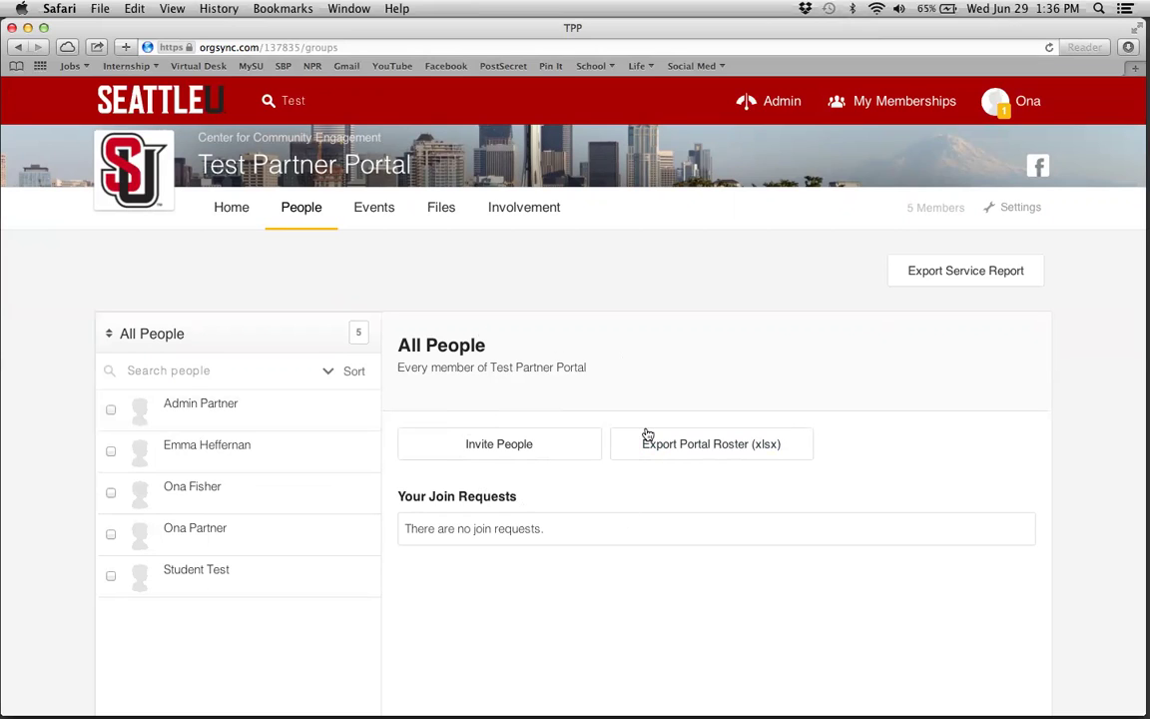
scroll(647, 465, down, 2)
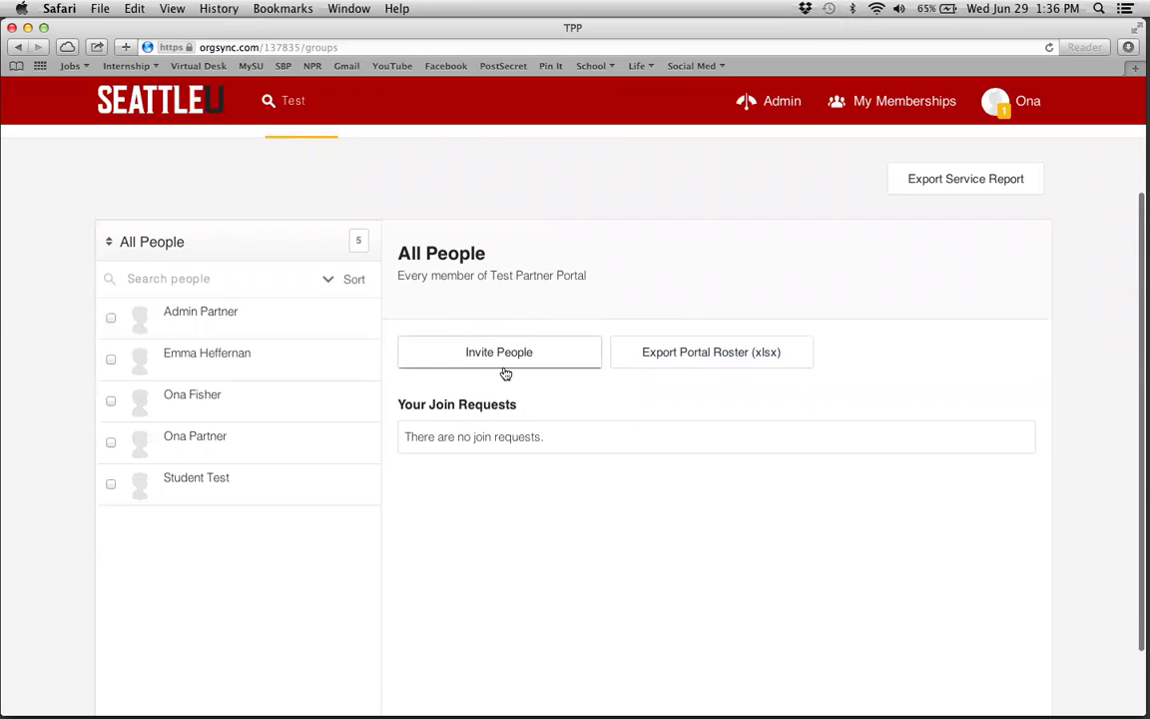
scroll(505, 372, up, 2)
click(490, 428)
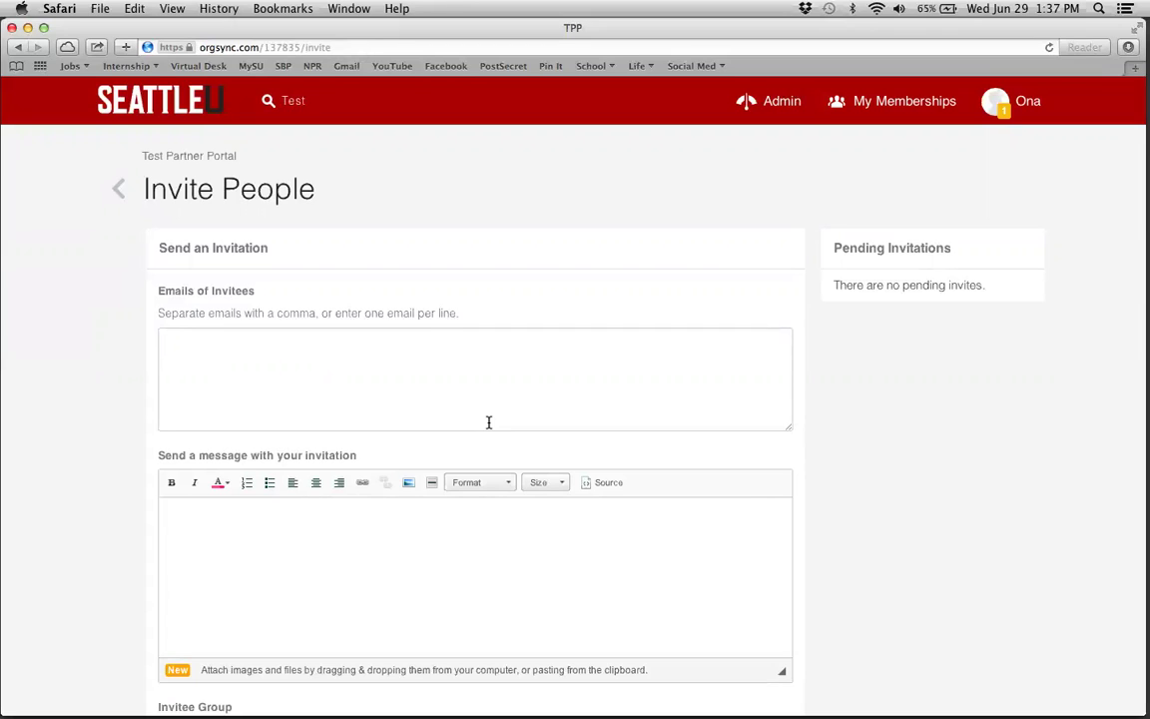
- Set the invitee group to Administrators, after briefly choosing Service-Learning Students
click(375, 363)
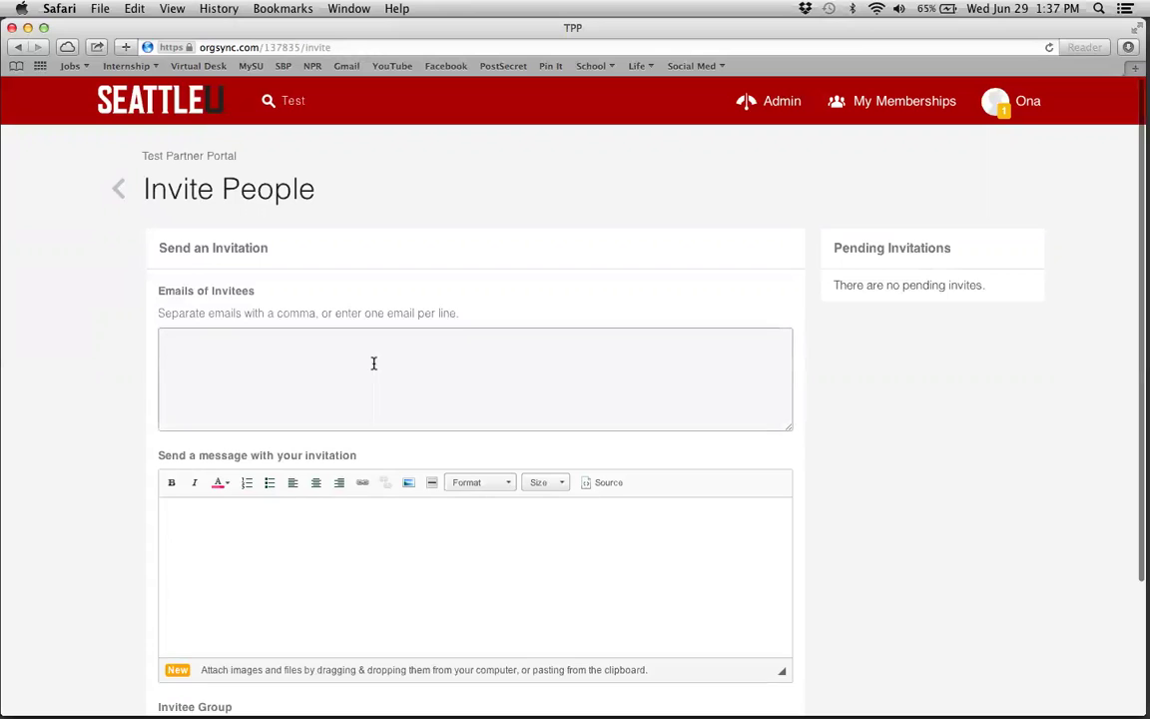
scroll(373, 363, down, 1)
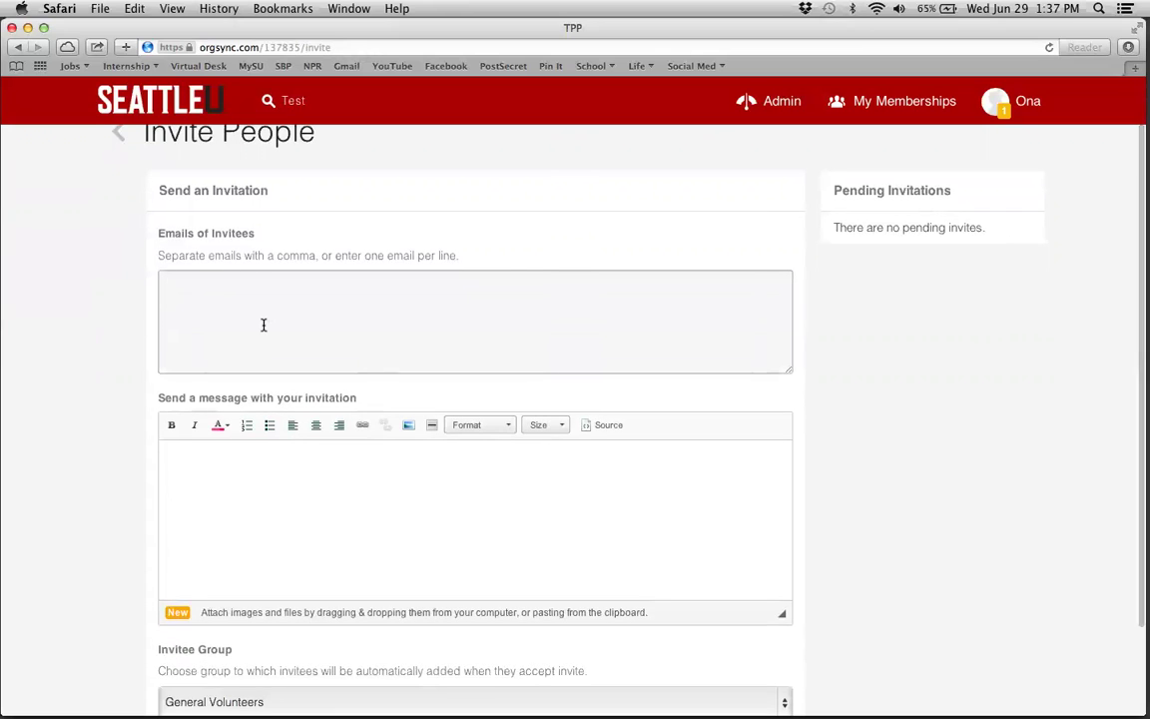
scroll(263, 325, down, 2)
click(344, 442)
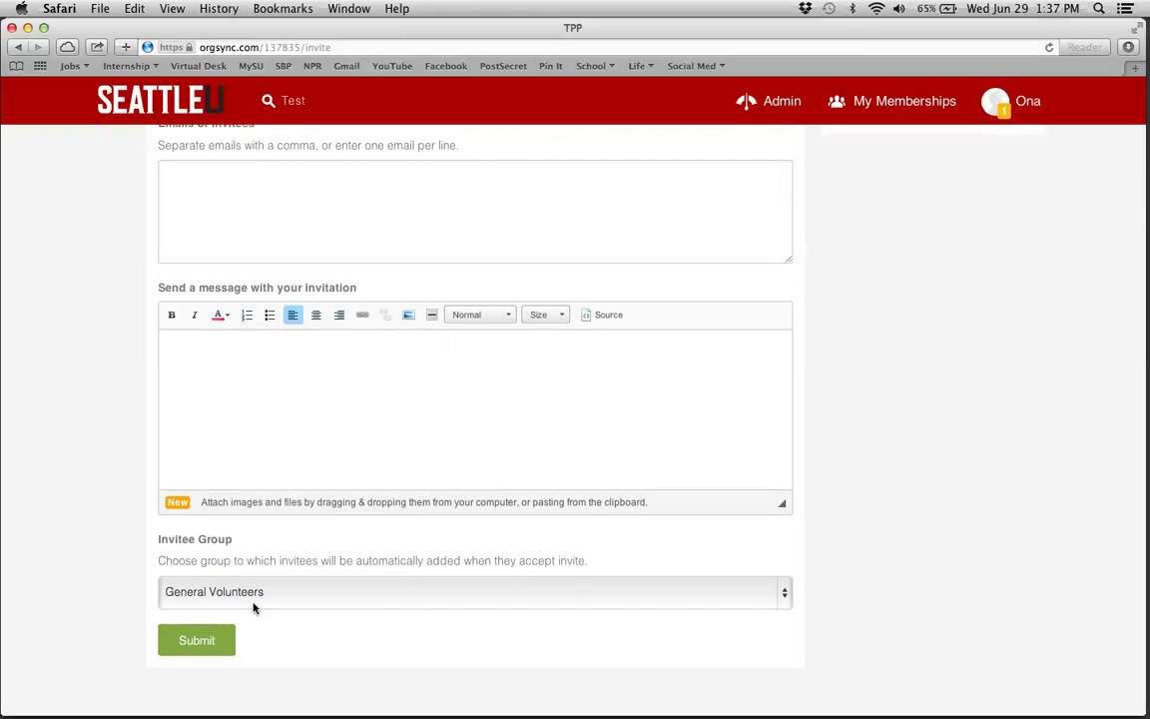
click(321, 595)
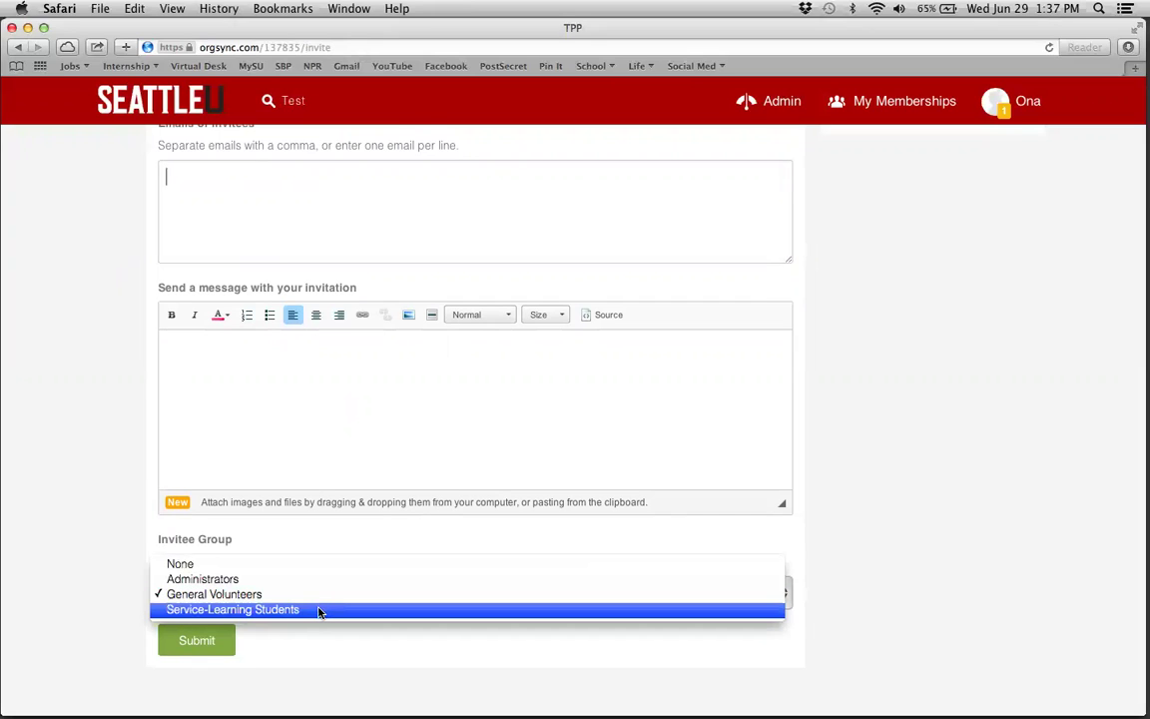
click(203, 613)
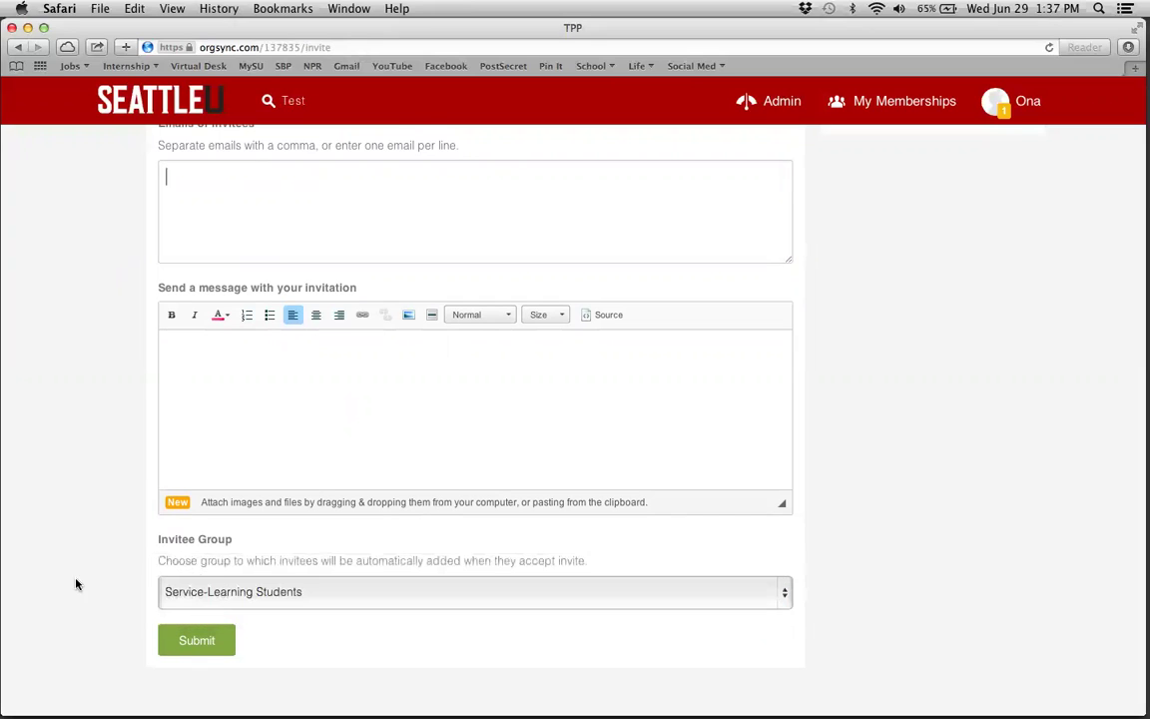
click(199, 593)
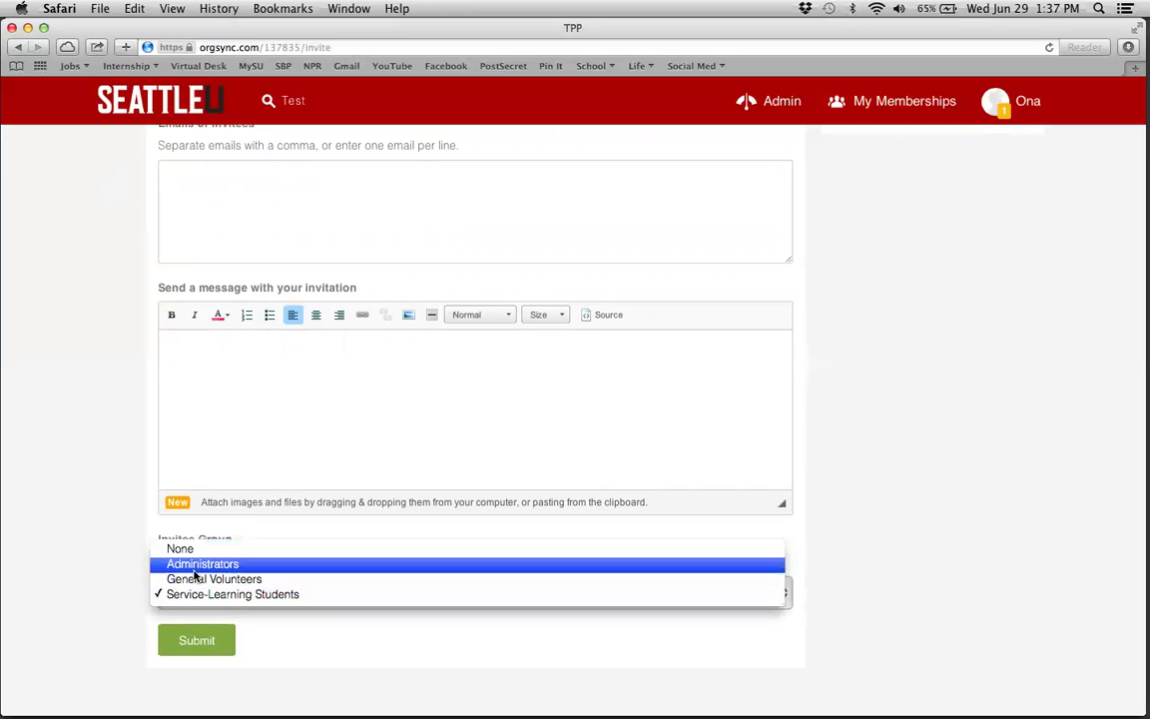
click(194, 571)
- Recheck the invitee group choices and keep Administrators selected
scroll(131, 503, up, 2)
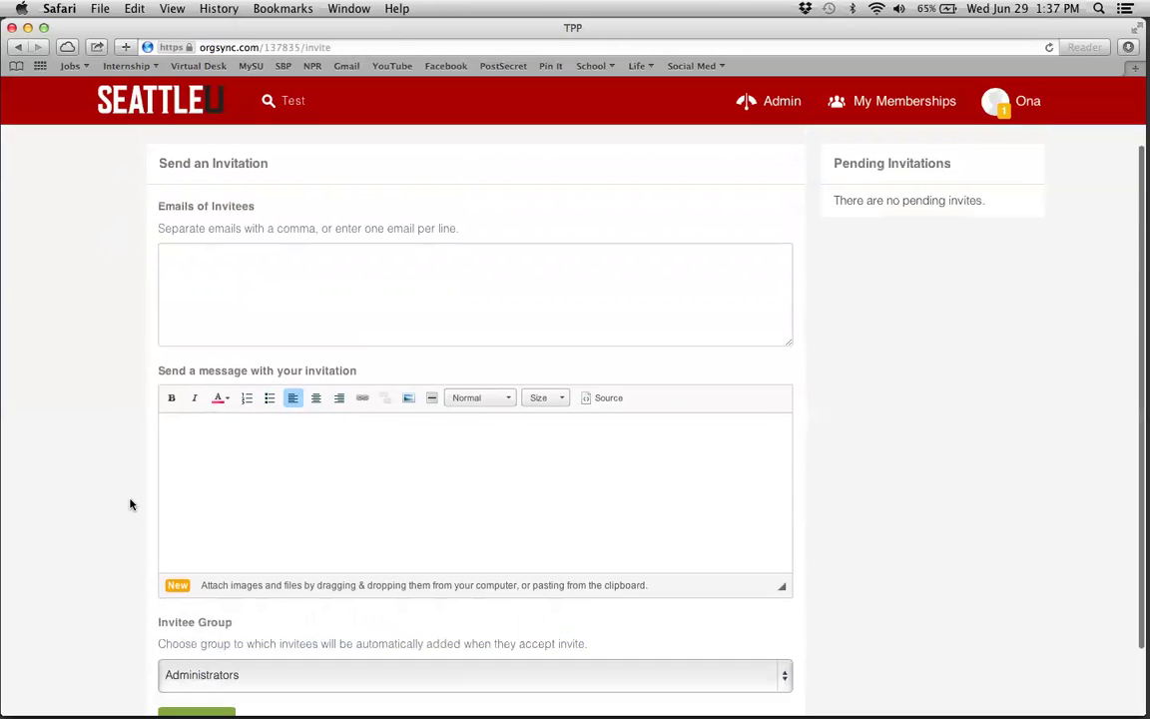
click(217, 304)
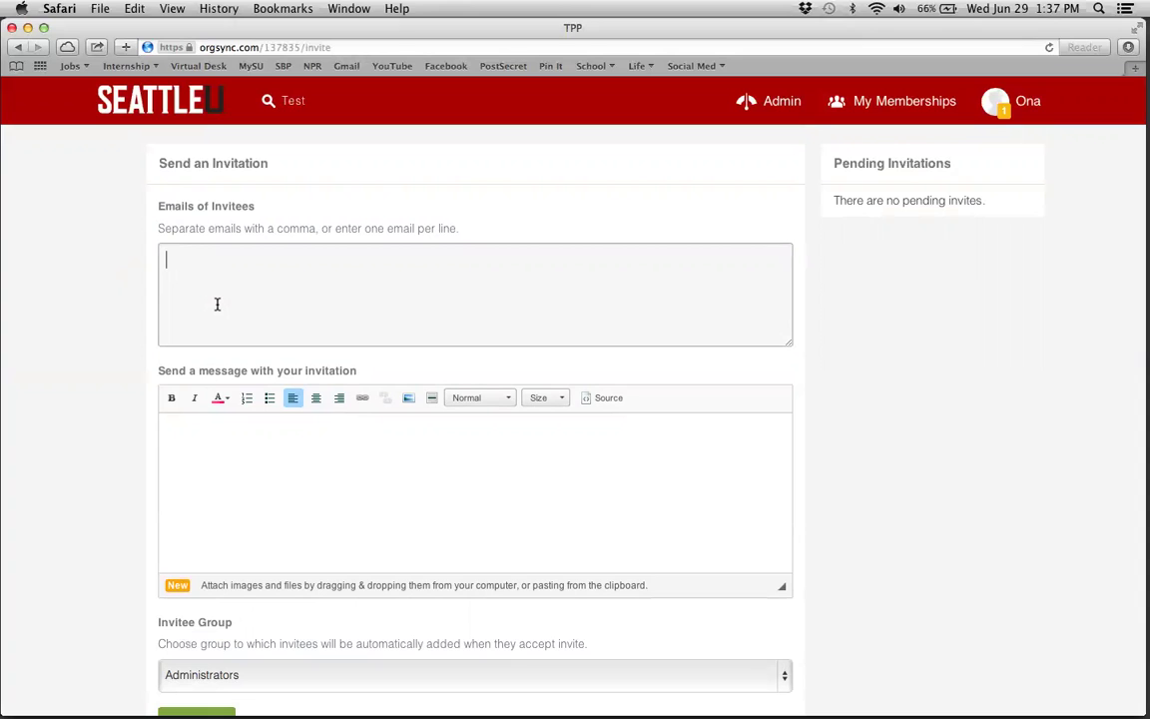
scroll(217, 304, down, 3)
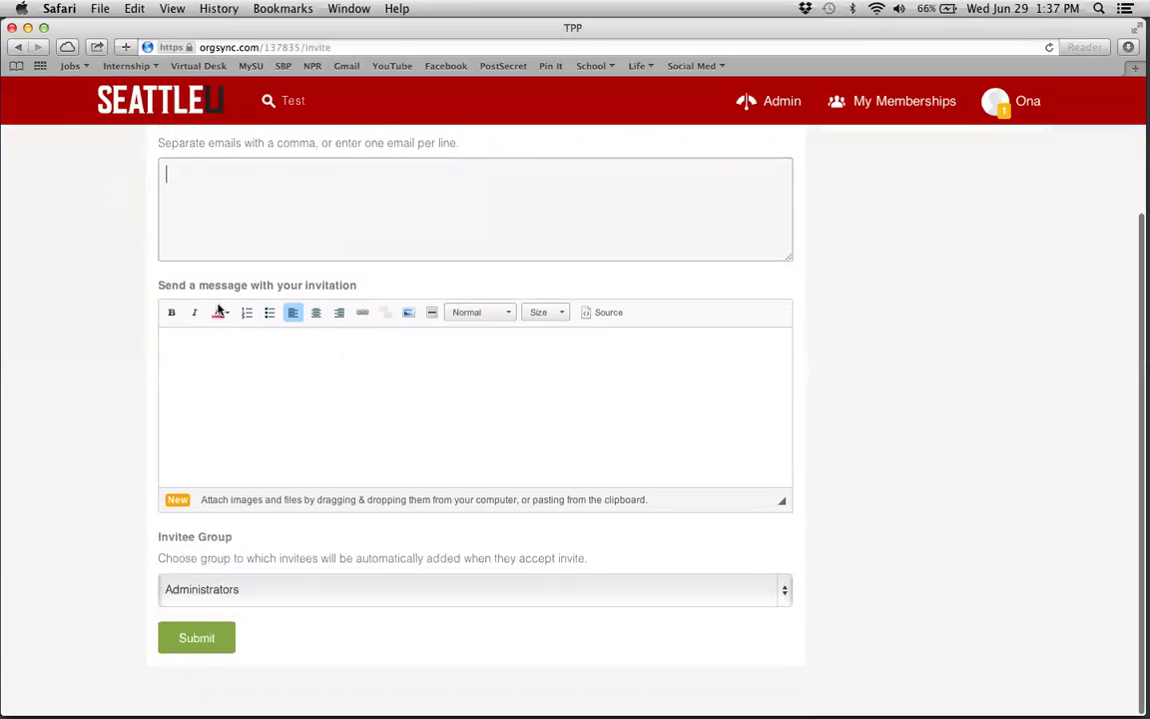
click(216, 599)
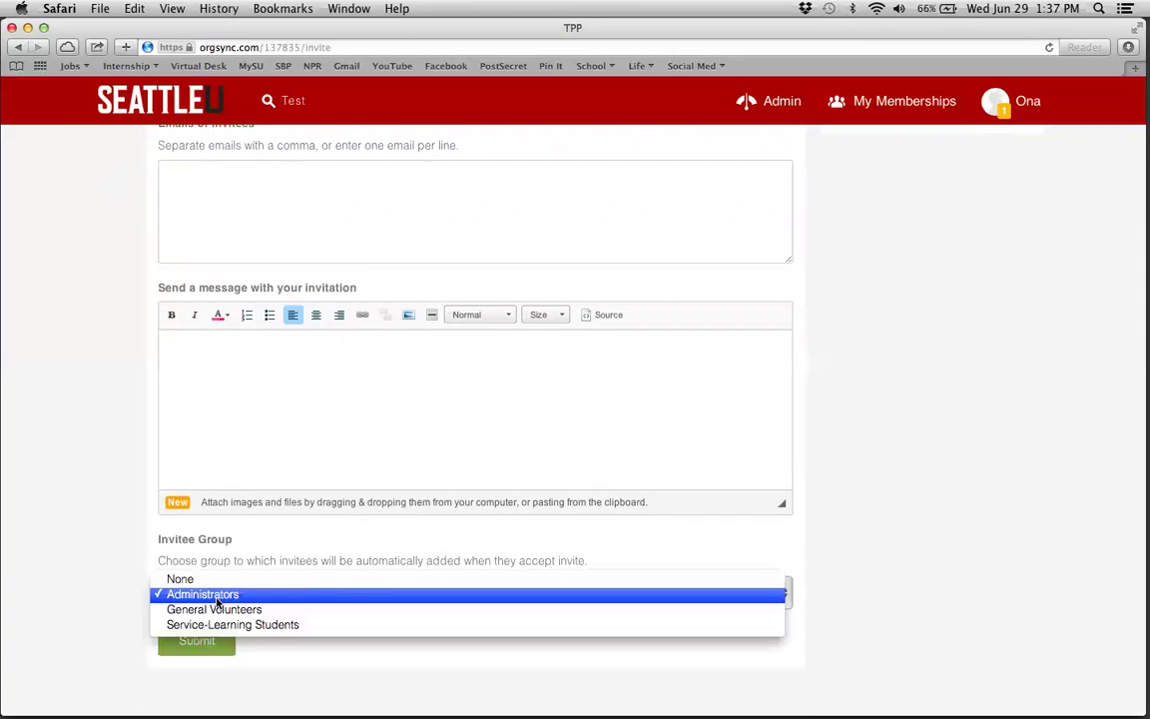
click(95, 548)
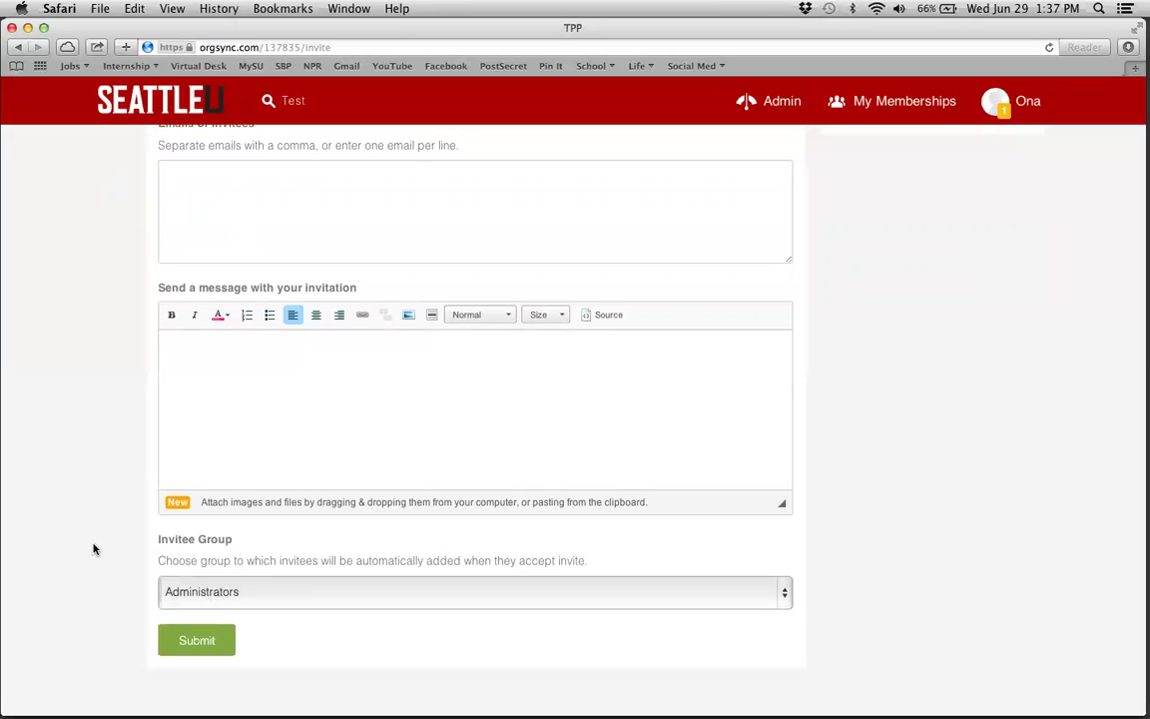
scroll(93, 547, up, 3)
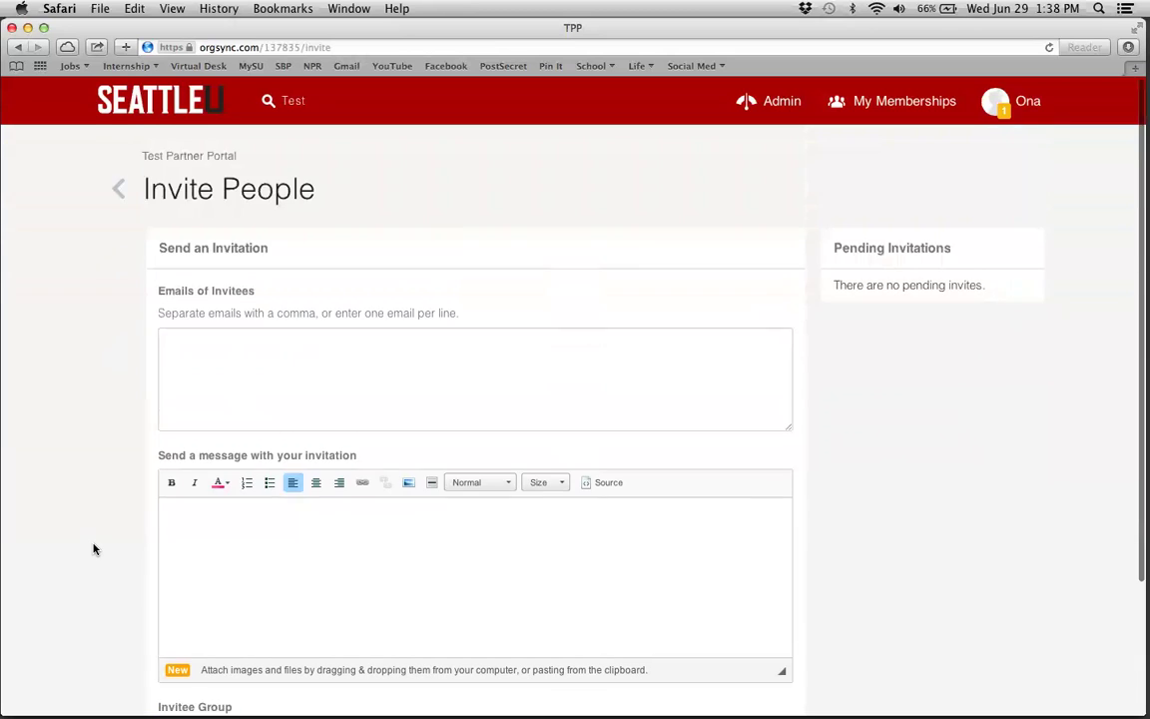
- Go back to the Test Partner Portal People page and open its group selector
click(18, 48)
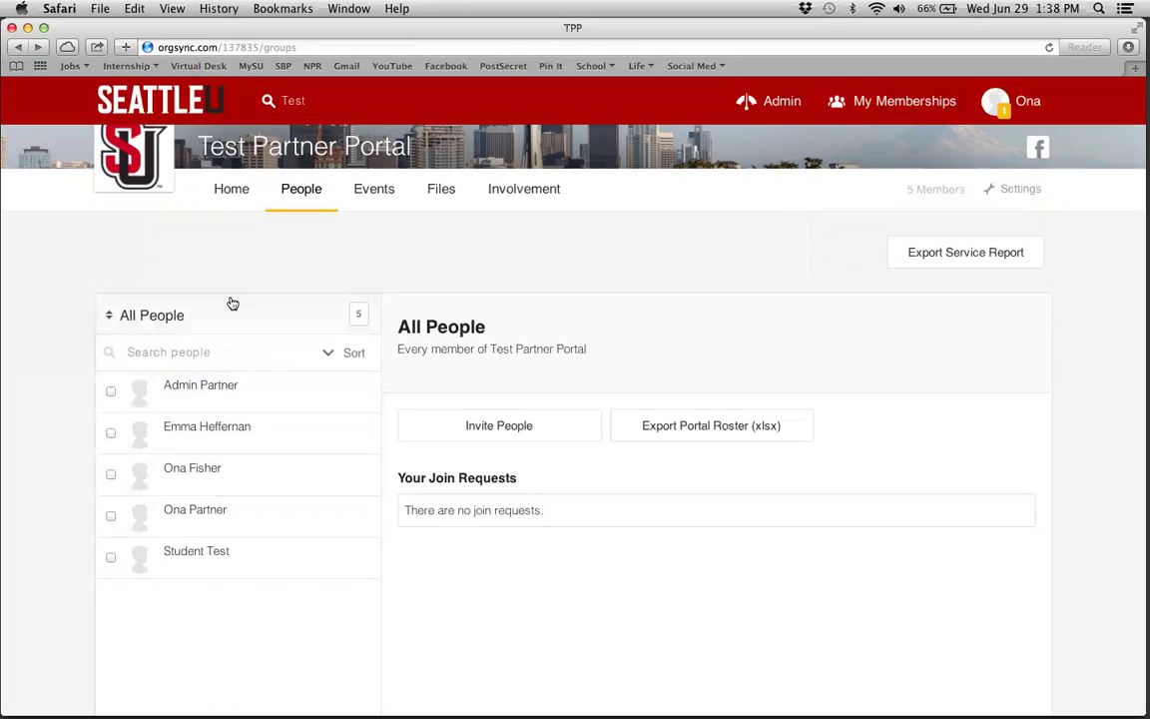
click(228, 315)
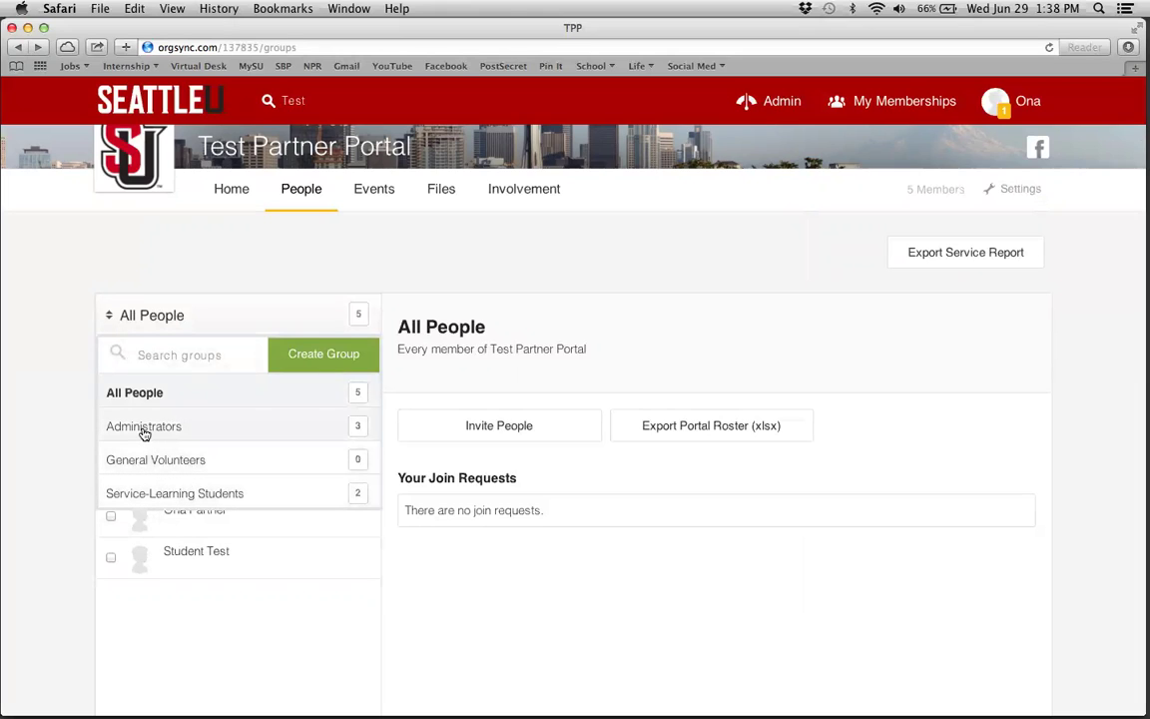
- Add a new empty group called 'Interns', then switch the view back to All People
click(132, 496)
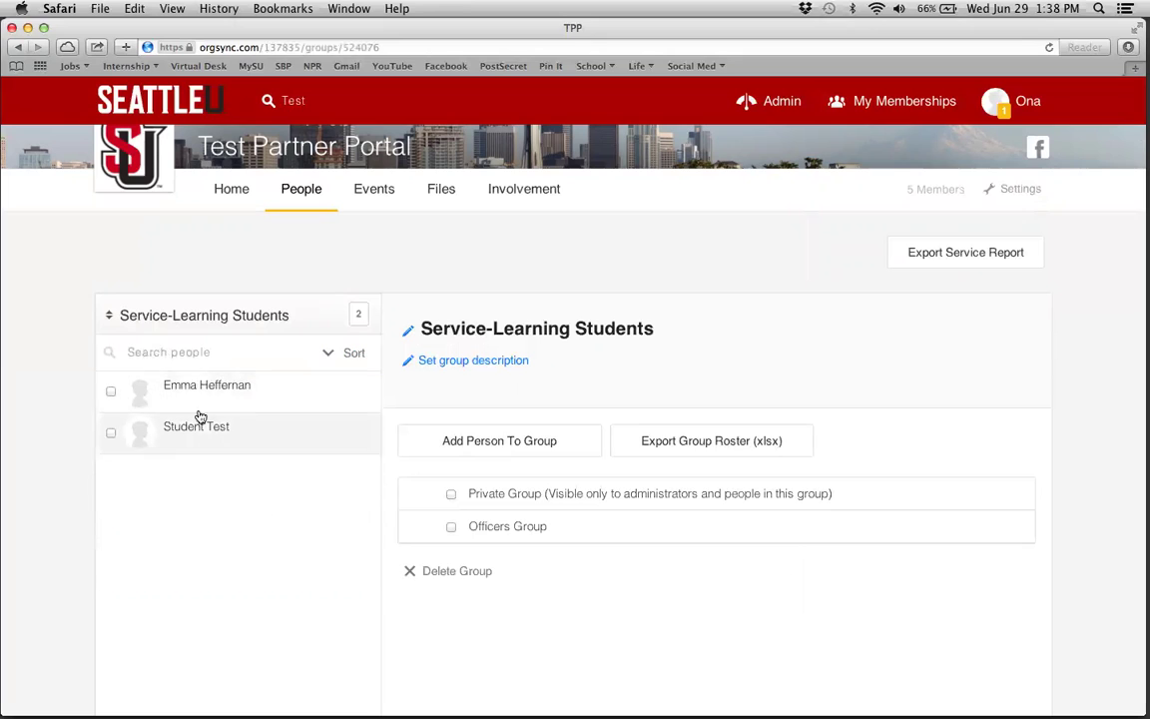
click(241, 313)
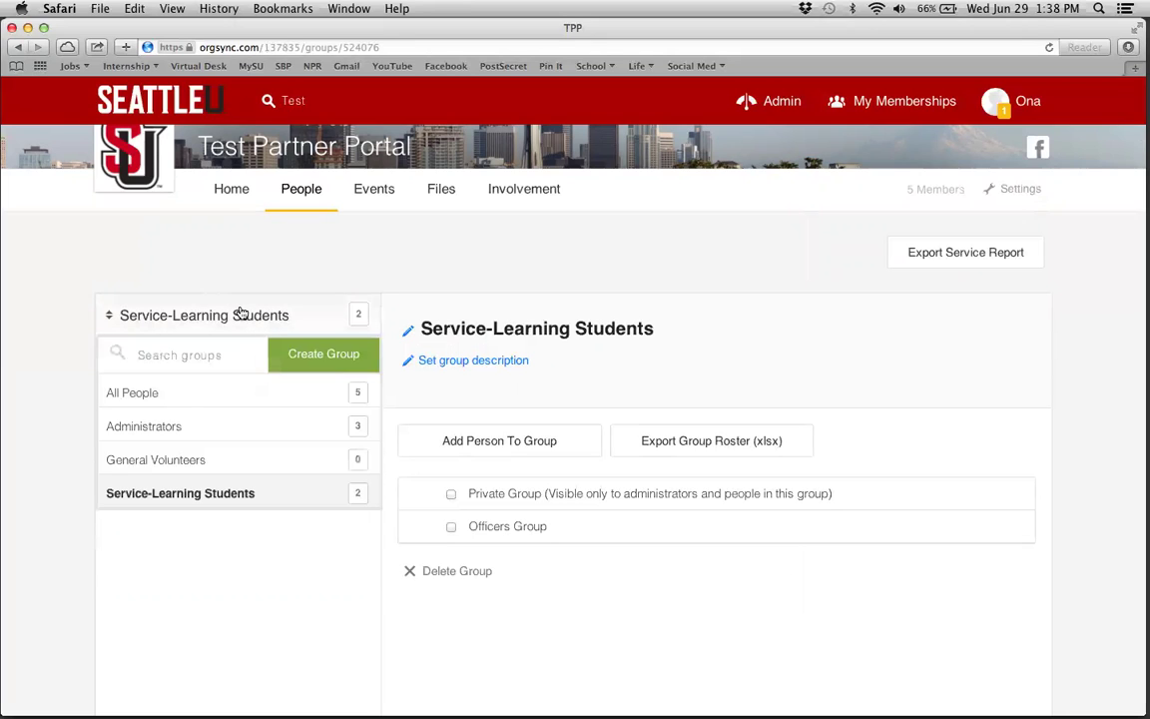
click(332, 361)
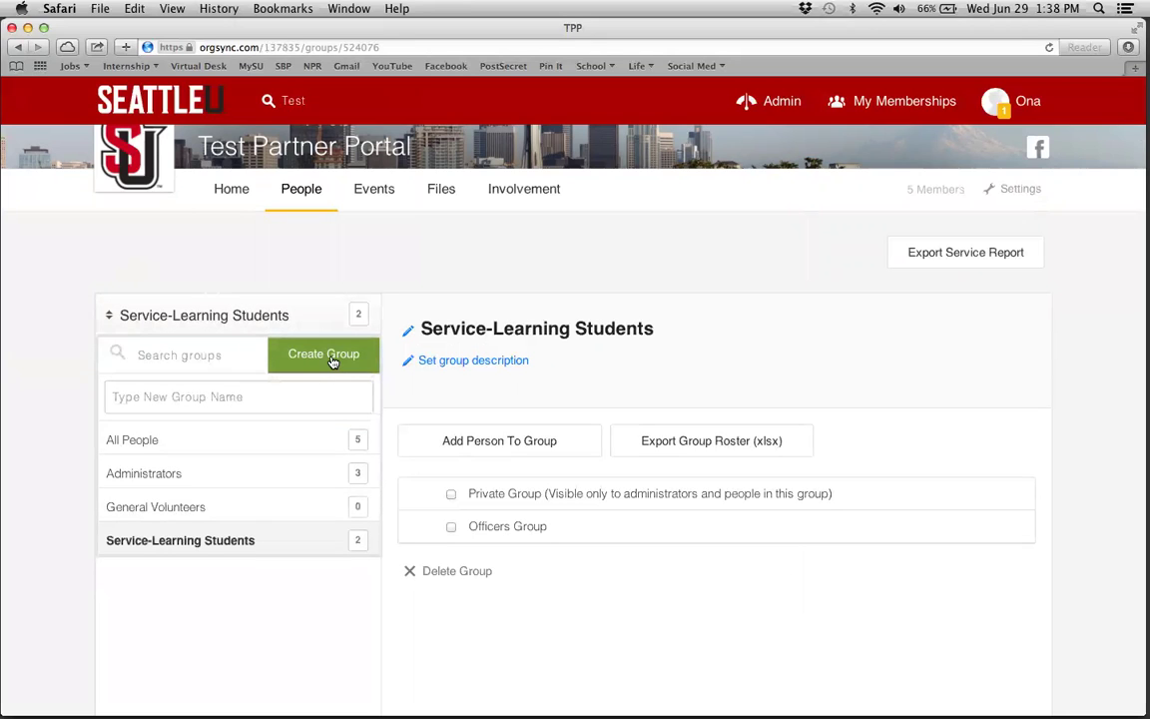
click(269, 397)
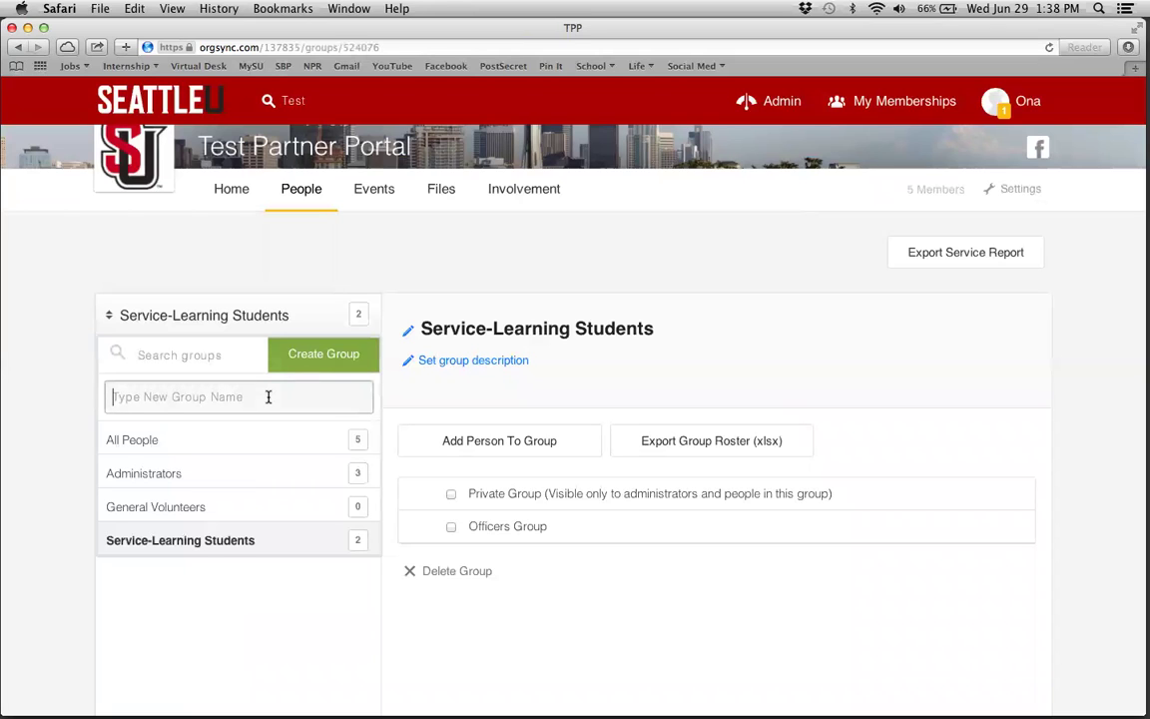
text(Interns)
key(Return)
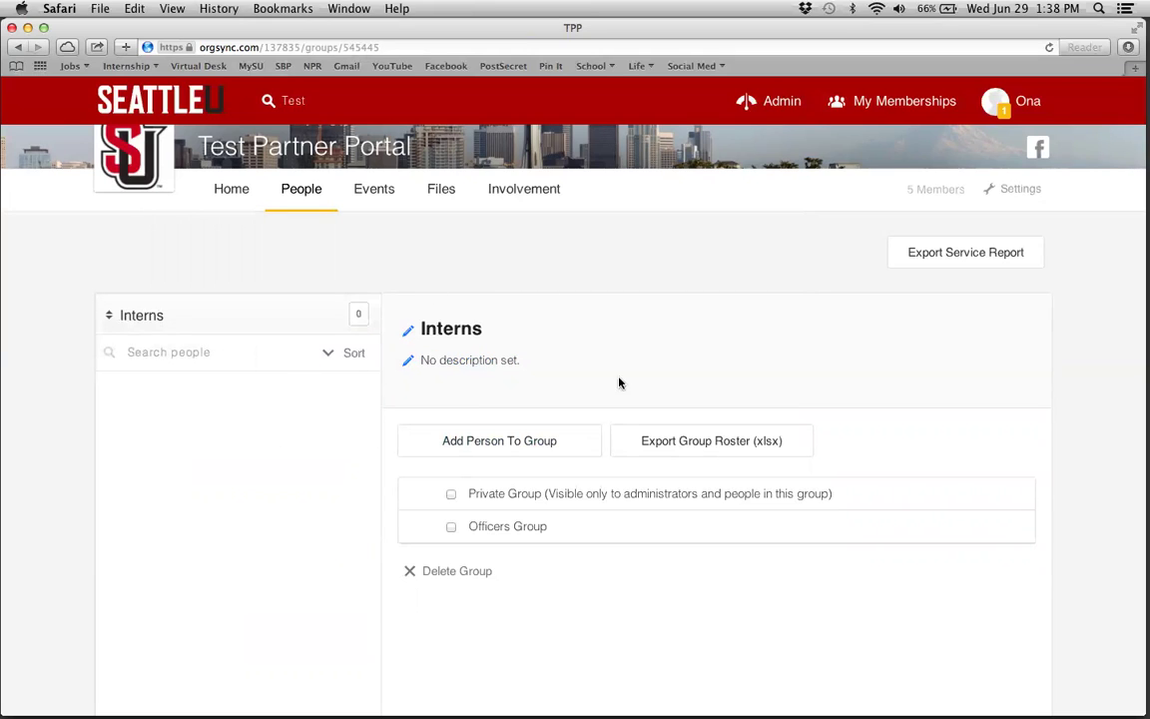
click(195, 318)
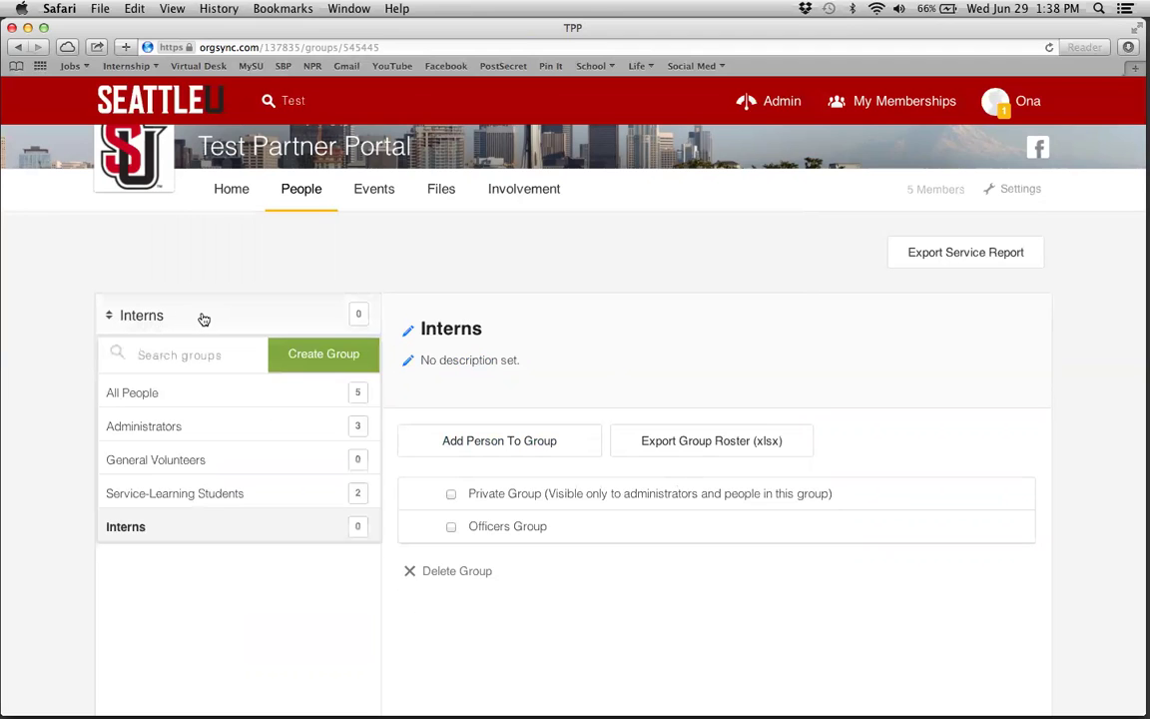
click(194, 399)
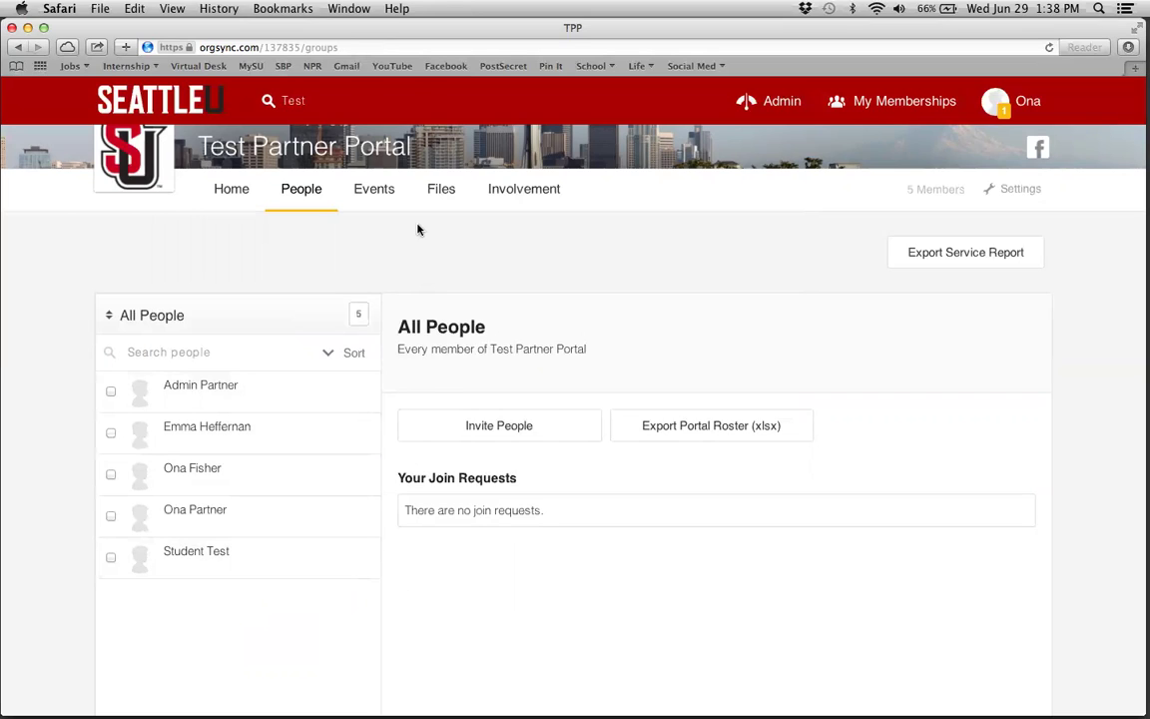
- From the portal's Events tab, start creating a new opportunity
click(370, 195)
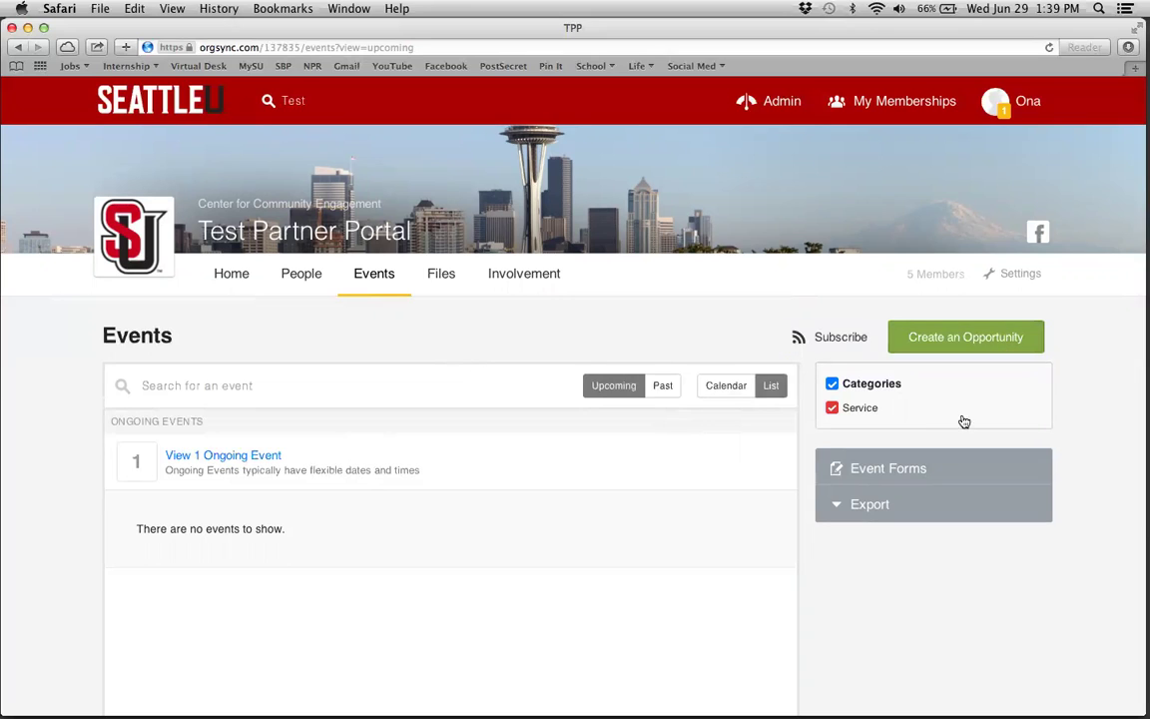
click(961, 340)
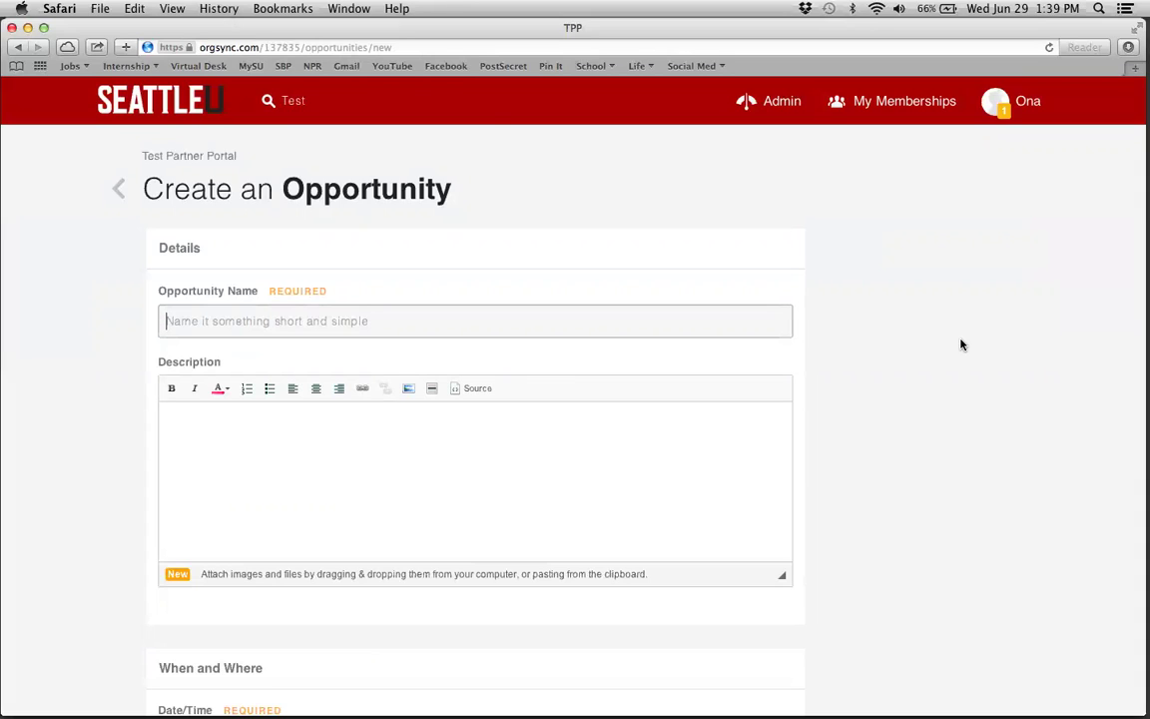
- Enter 'Test Opportunity For Service Learning' as the opportunity name and move into the Description editor
scroll(101, 350, down, 1)
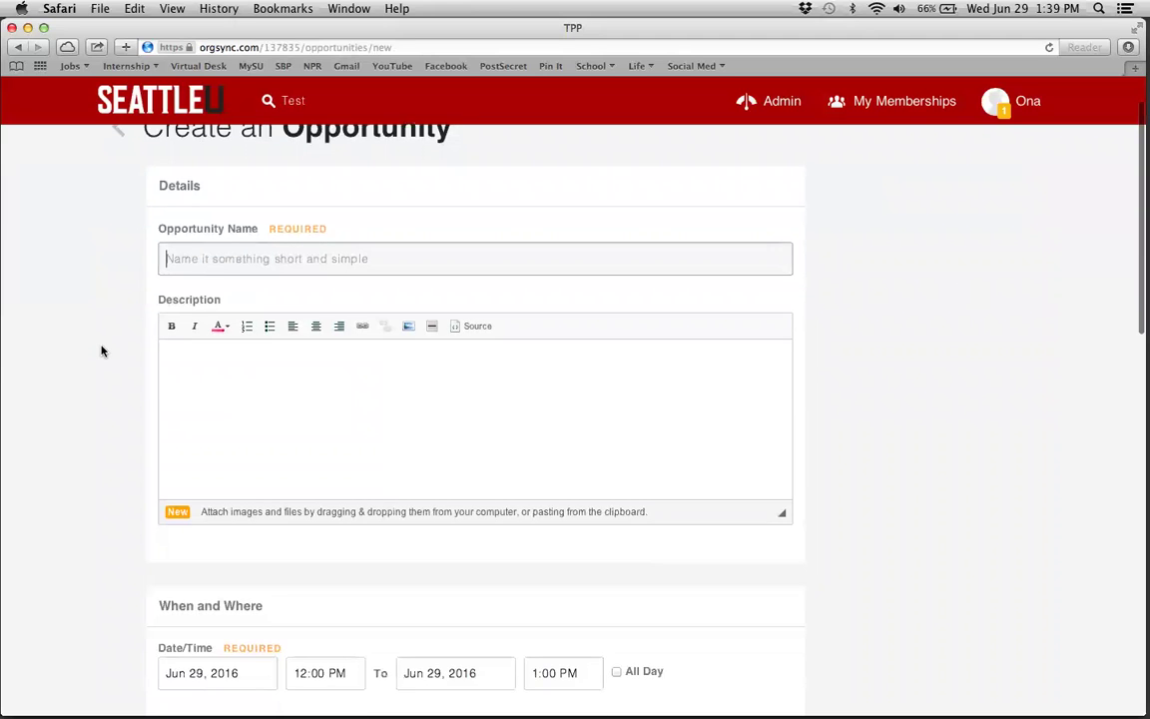
scroll(101, 351, up, 1)
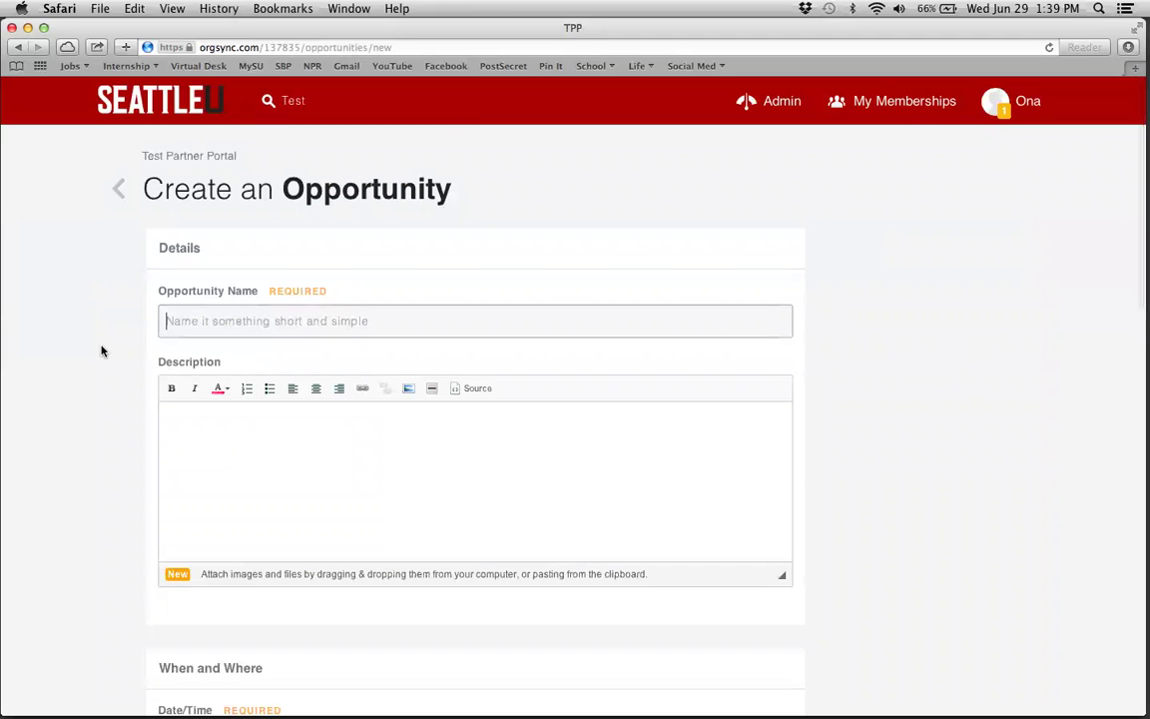
text(Test )
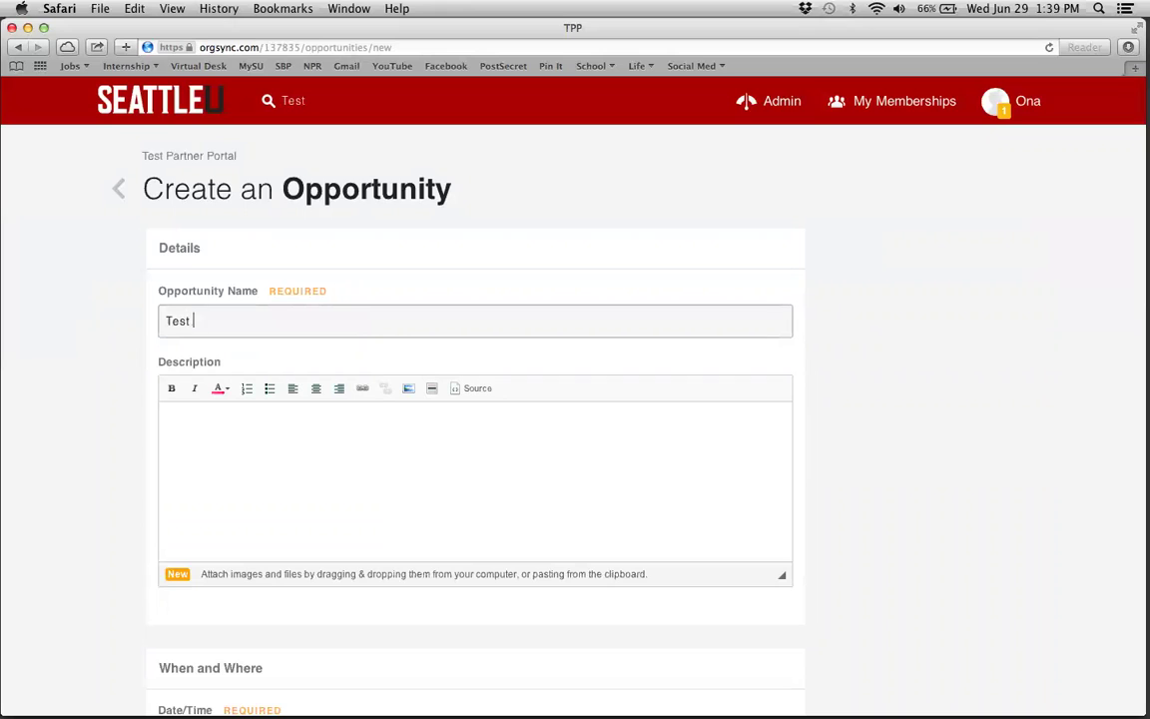
text(Opportunity For Service Learning)
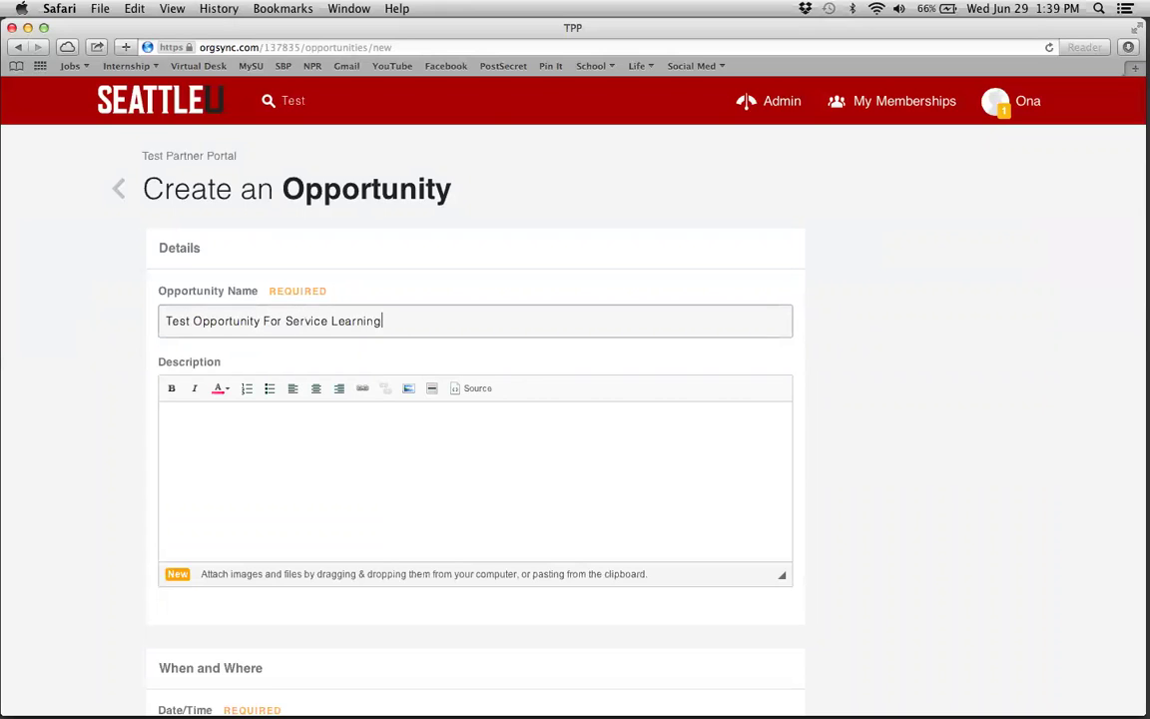
click(229, 414)
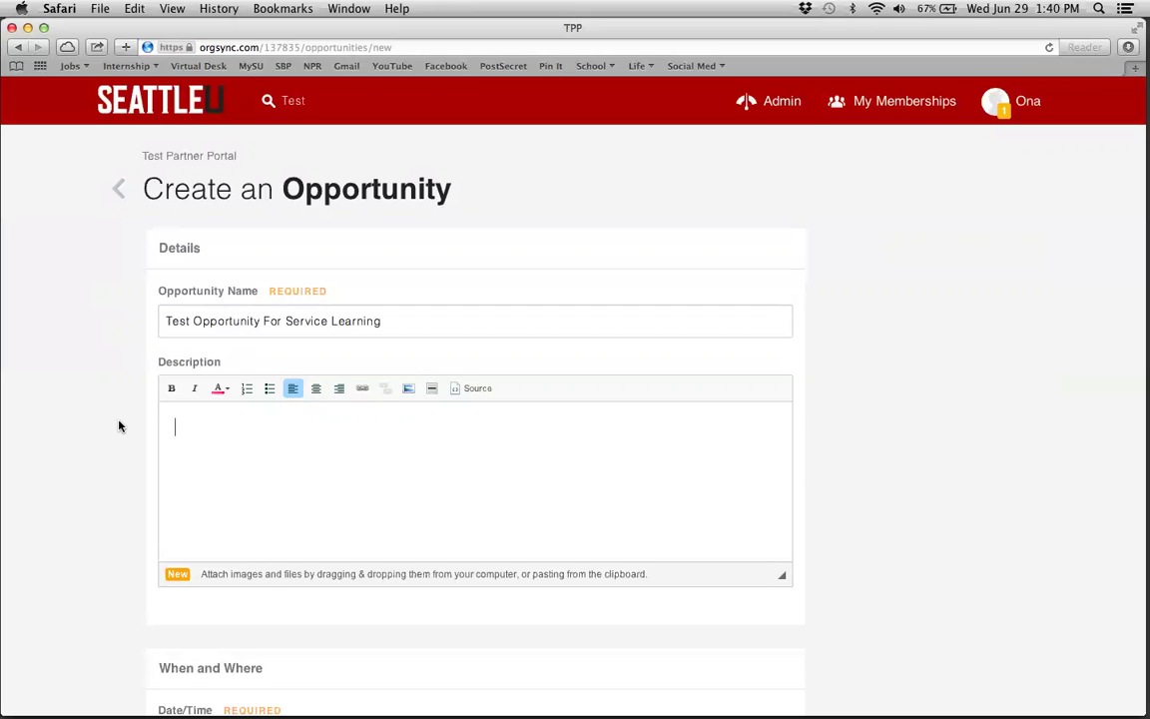
scroll(119, 426, down, 5)
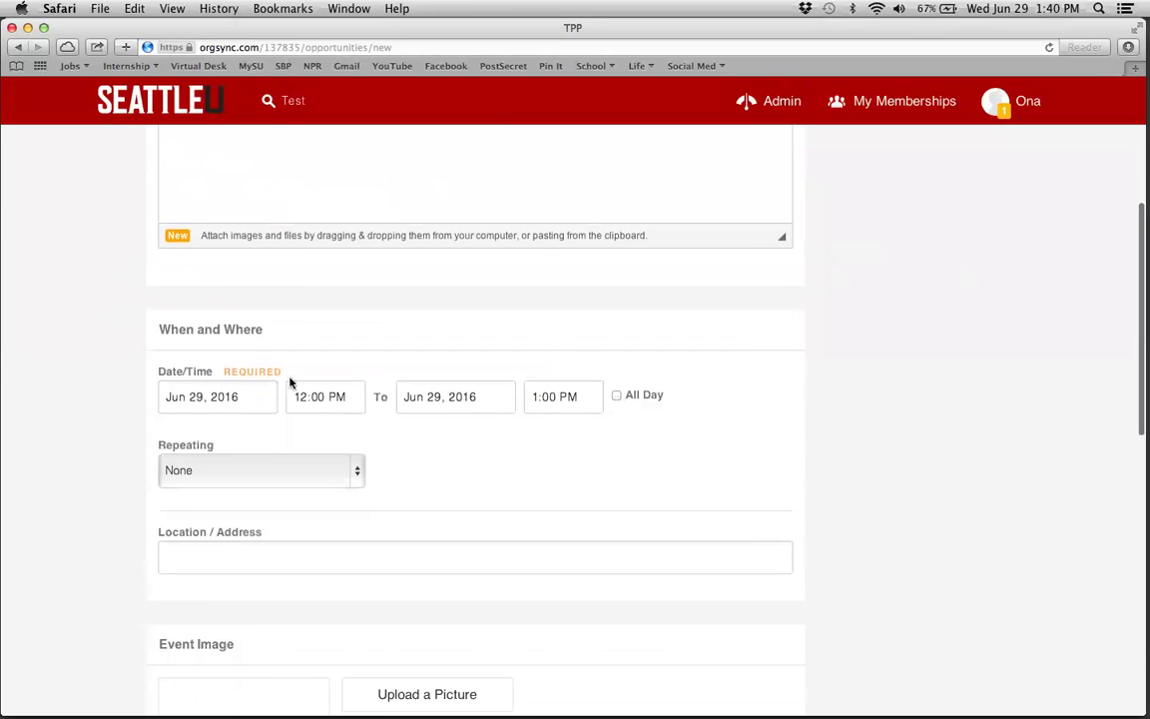
- Set the opportunity's start date to Sep 21, 2016 and its end date to Dec 3, 2016
scroll(246, 396, down, 2)
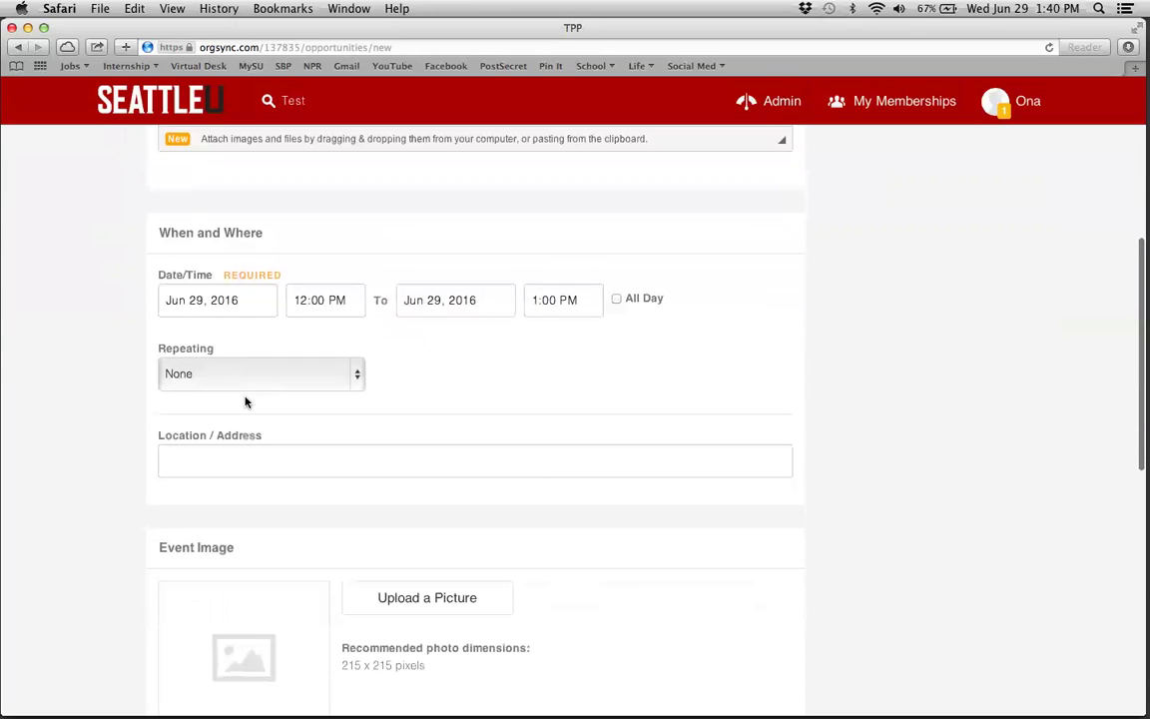
click(247, 299)
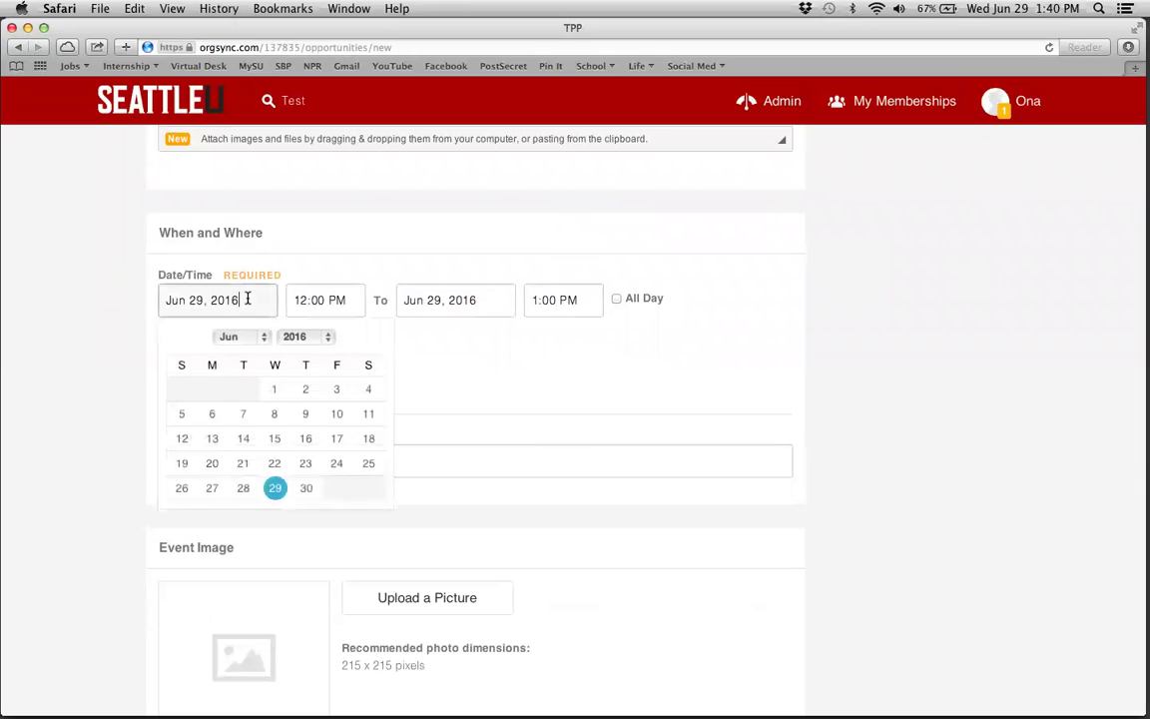
click(374, 338)
click(374, 338)
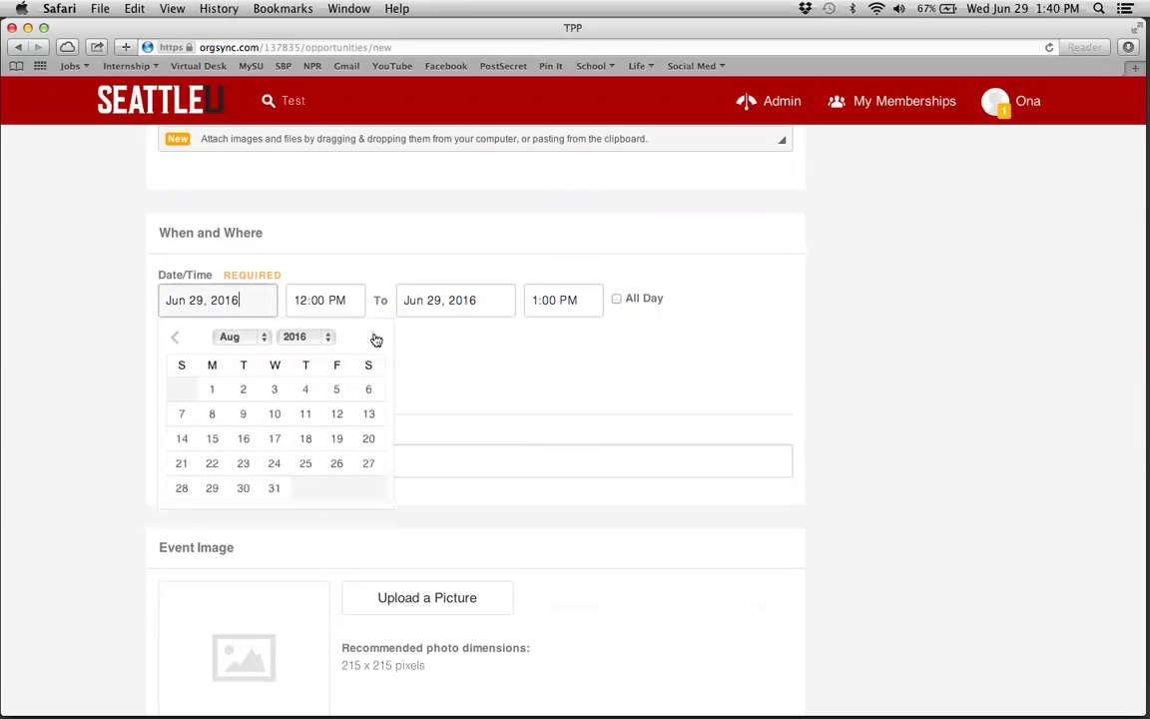
click(374, 339)
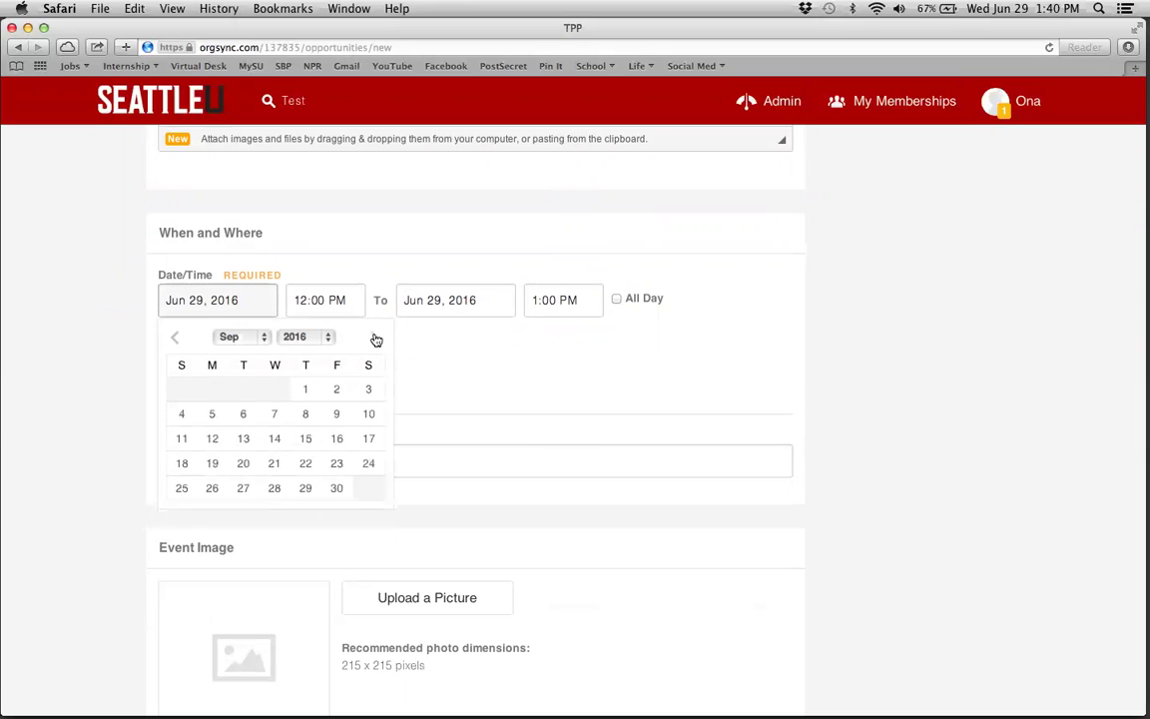
click(275, 466)
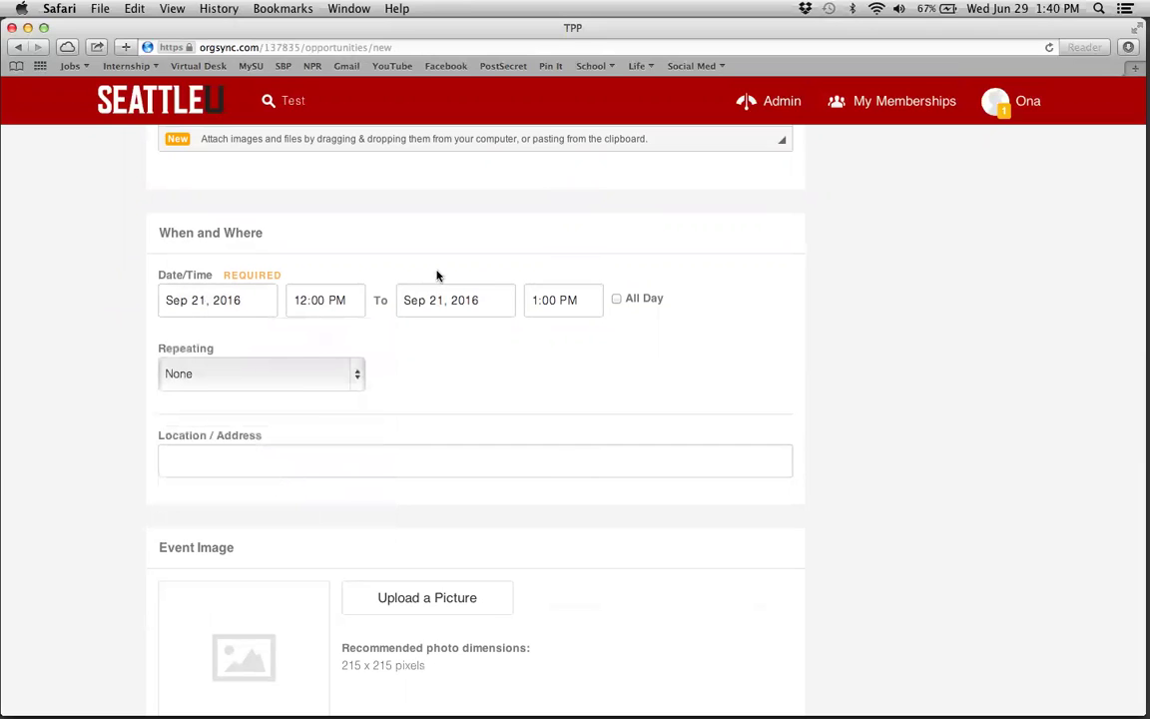
click(469, 298)
click(616, 342)
click(616, 342)
click(616, 341)
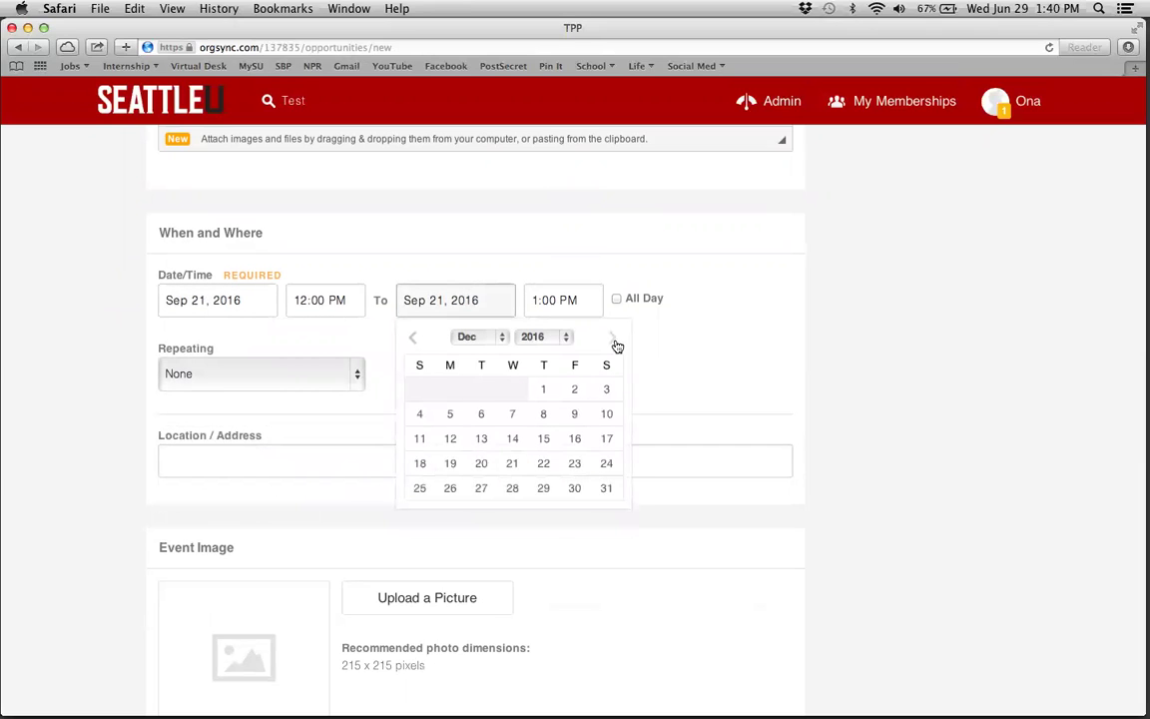
click(605, 395)
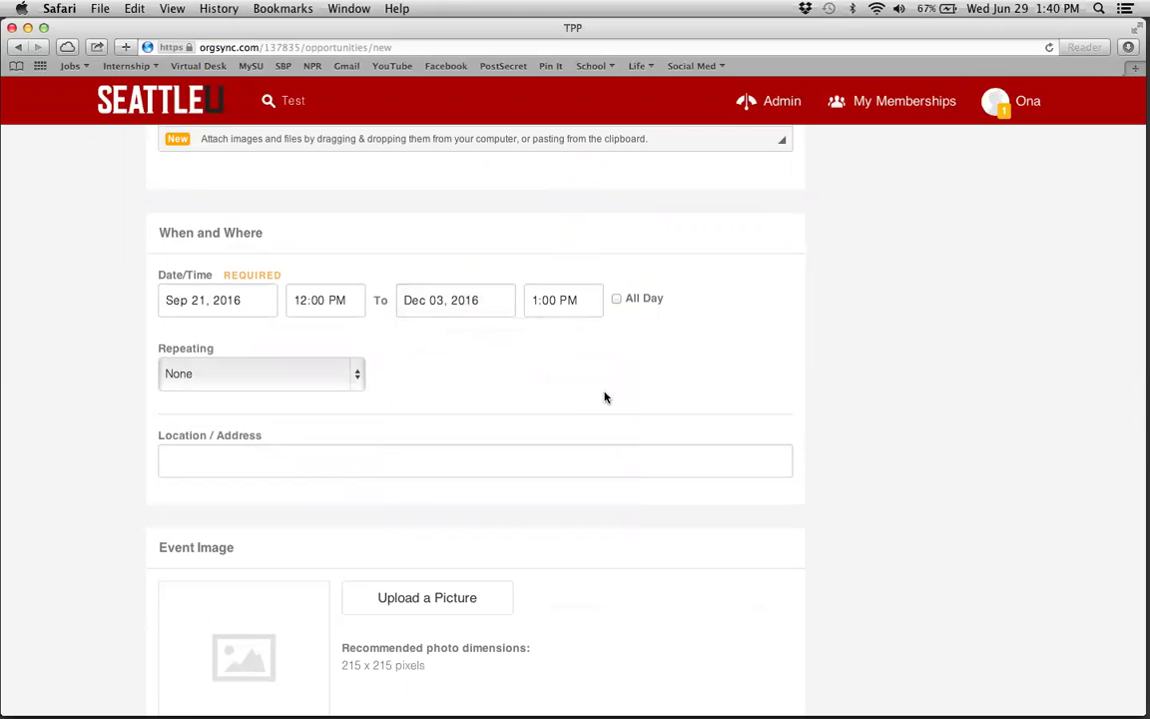
- Set the repeat option to Ongoing after trying Daily and Weekly
click(356, 377)
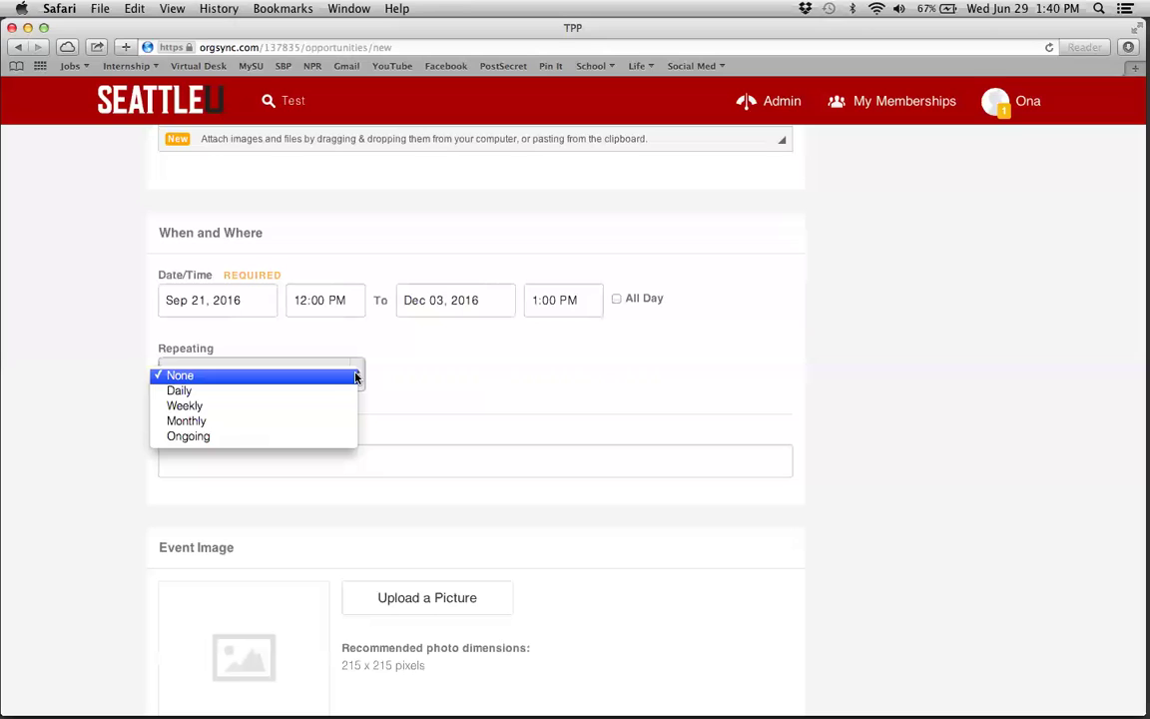
click(227, 439)
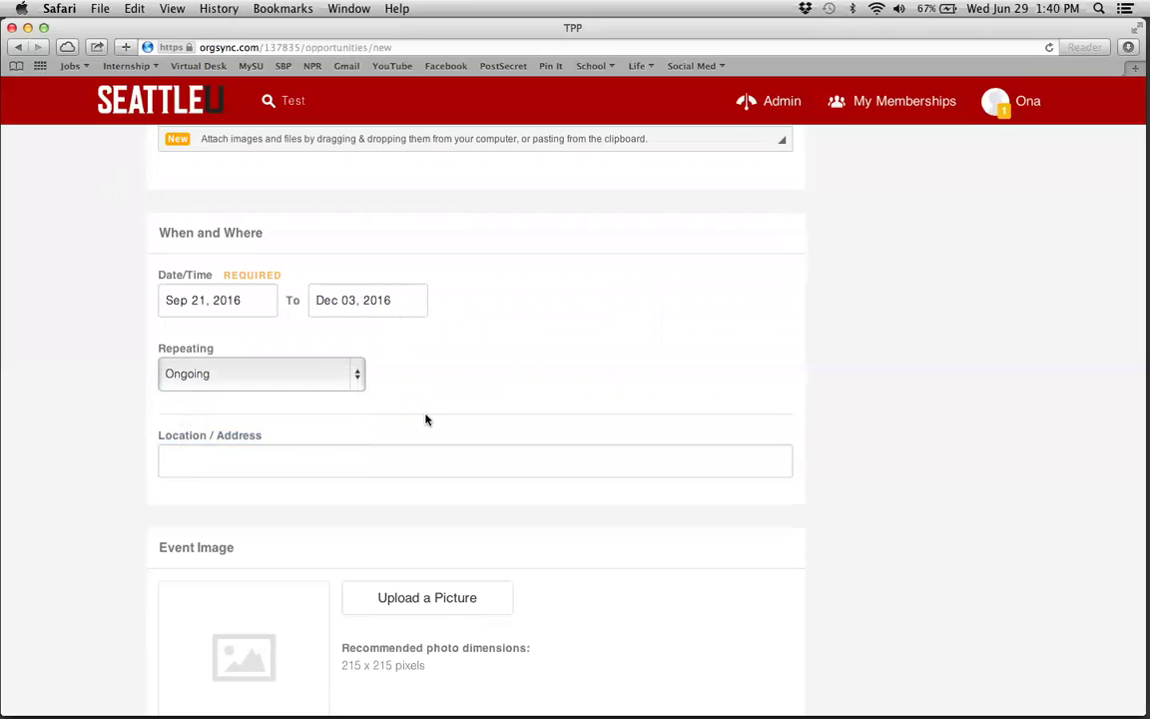
click(359, 377)
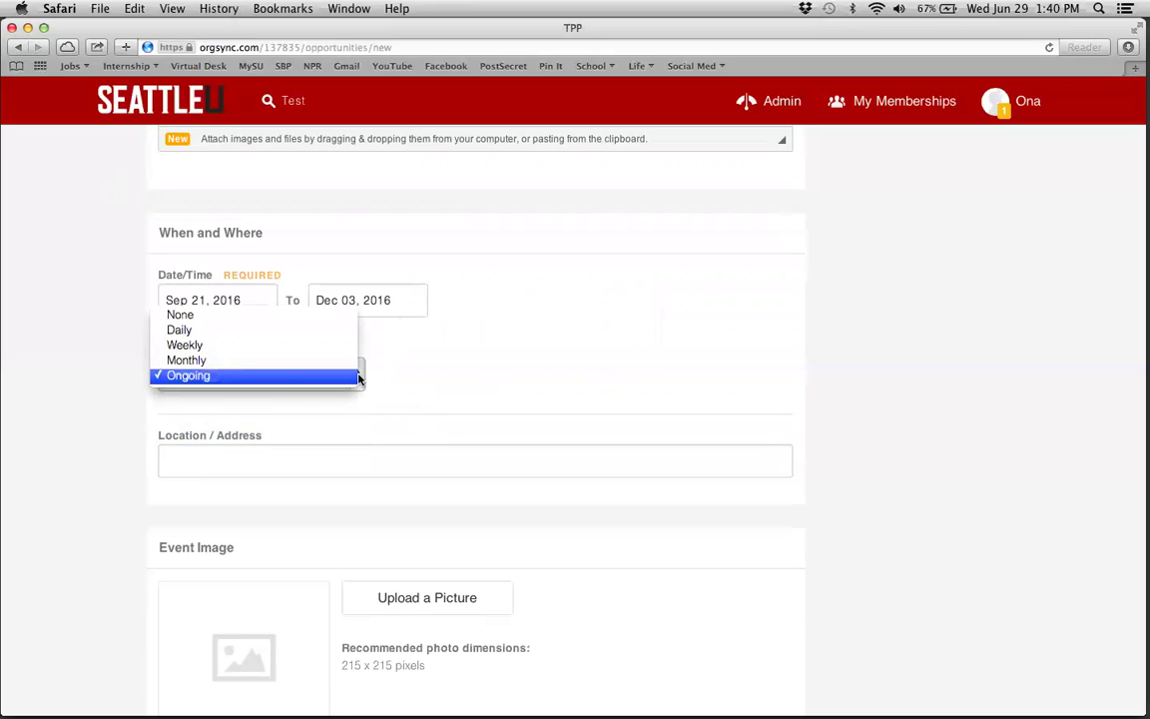
click(233, 337)
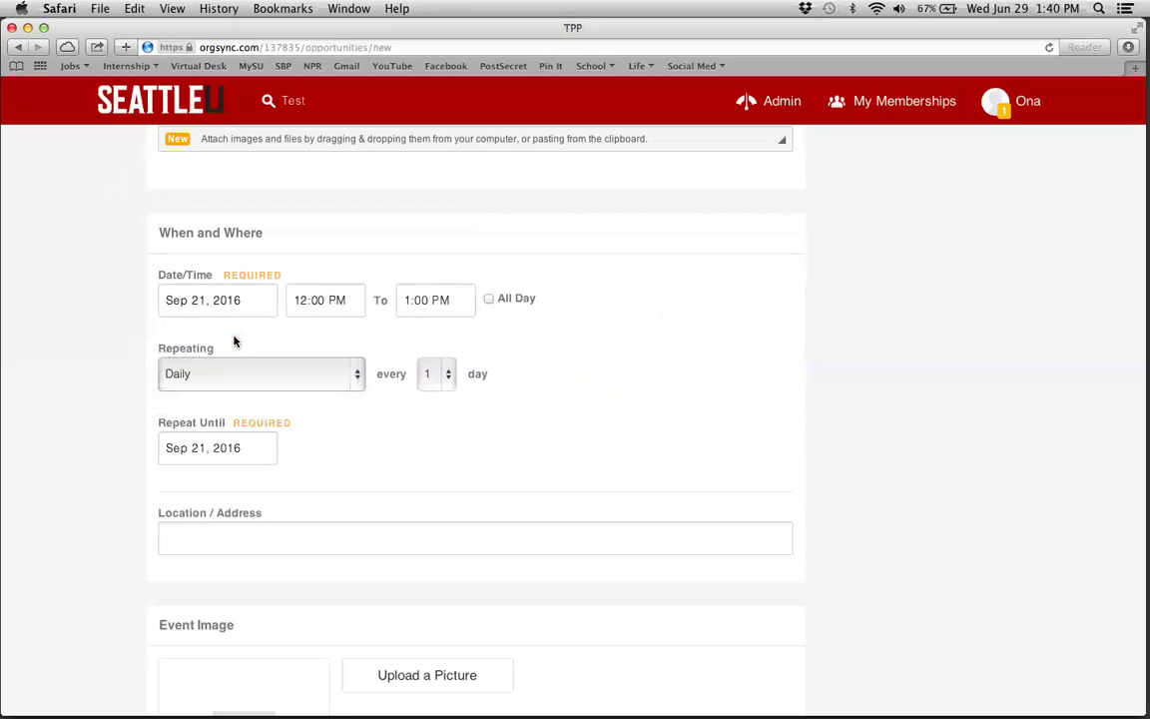
click(354, 376)
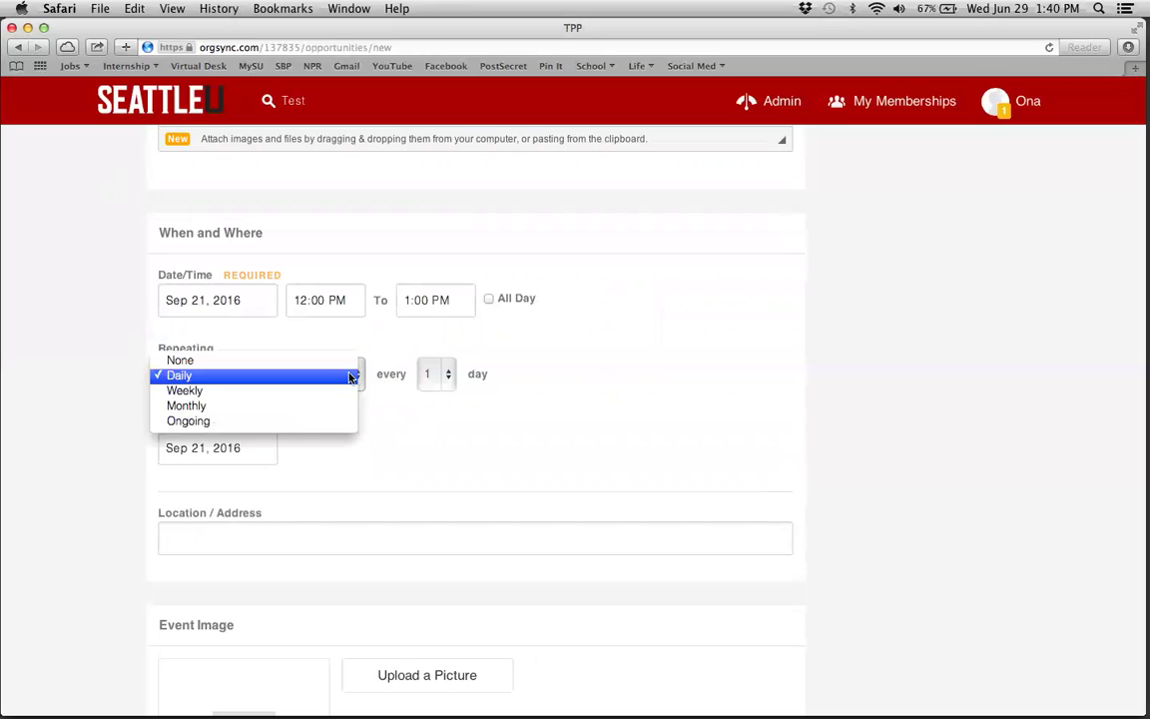
click(235, 394)
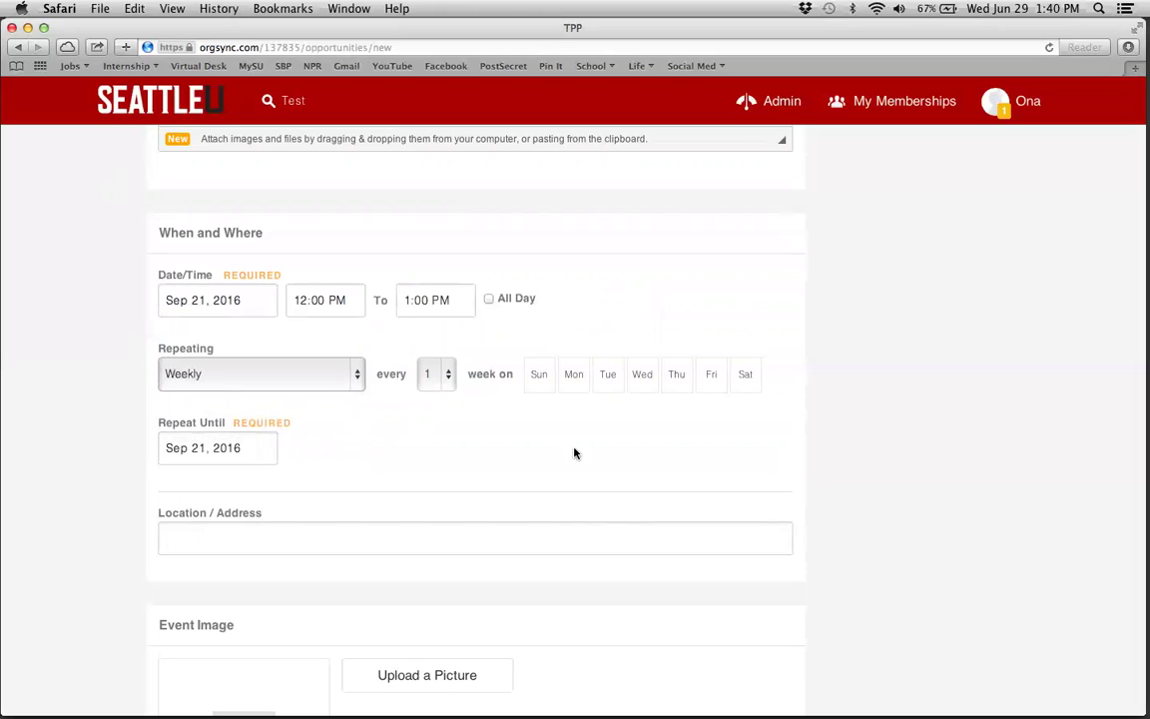
click(355, 374)
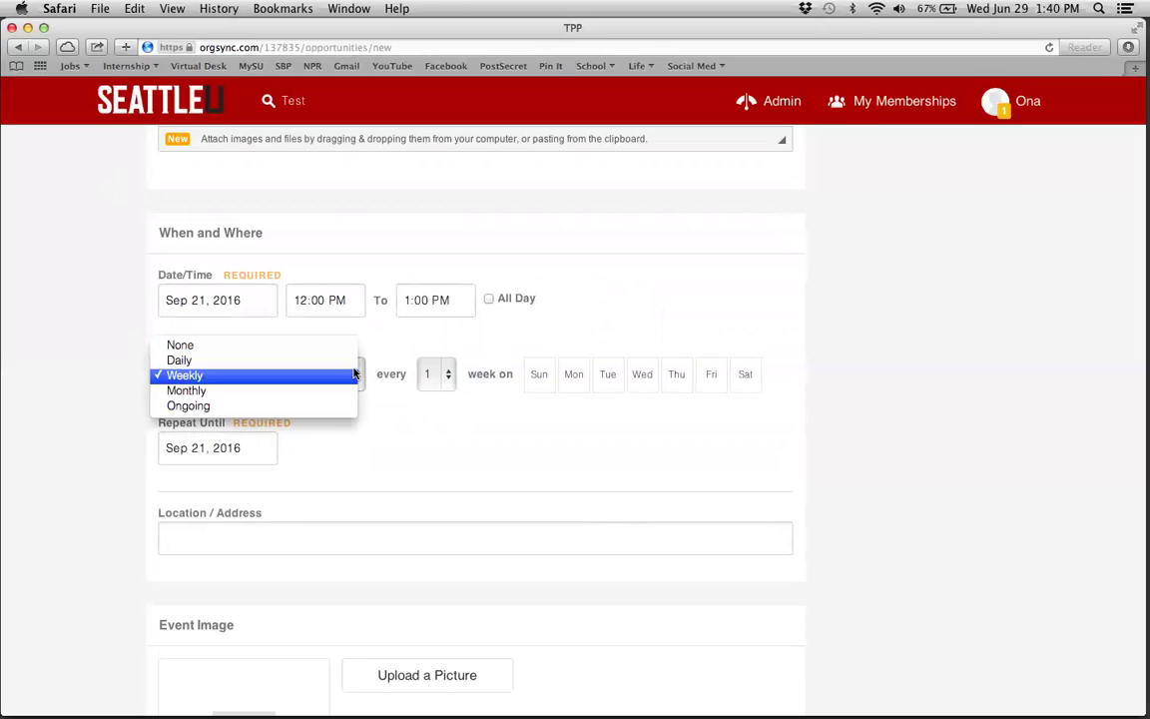
click(210, 407)
scroll(170, 419, down, 3)
click(222, 390)
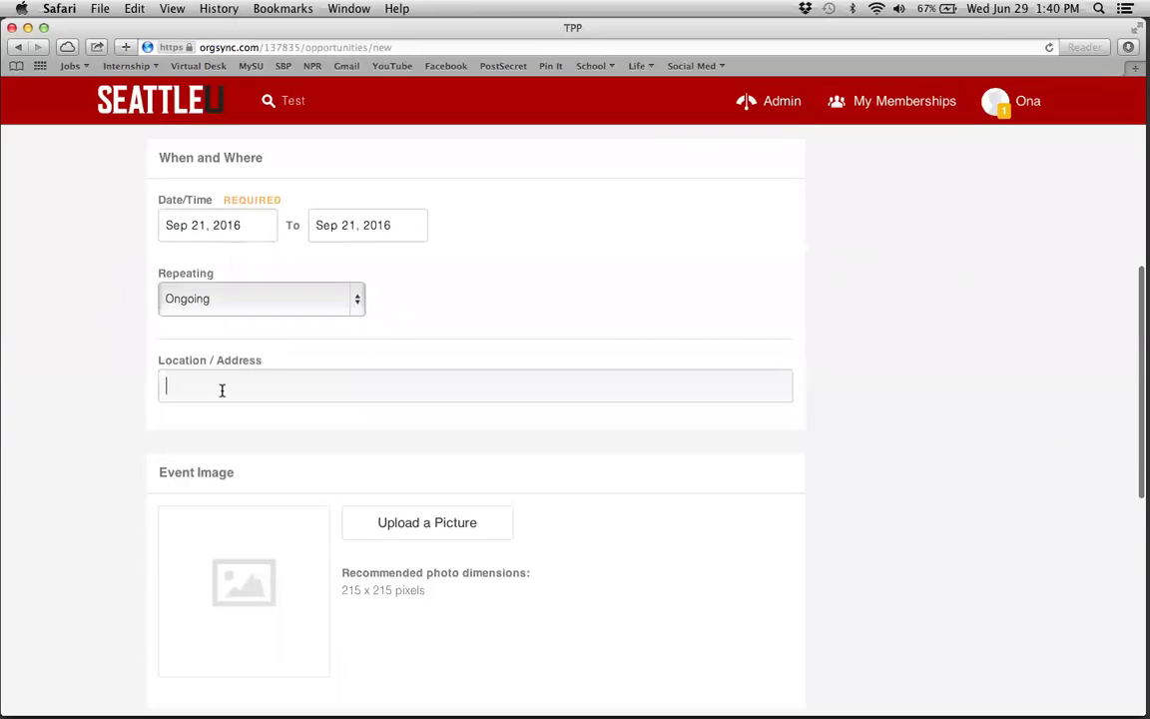
- Choose Limited Number with 5 volunteers and tick Request inclusion under Service Opportunities List
scroll(73, 387, down, 6)
scroll(73, 387, up, 5)
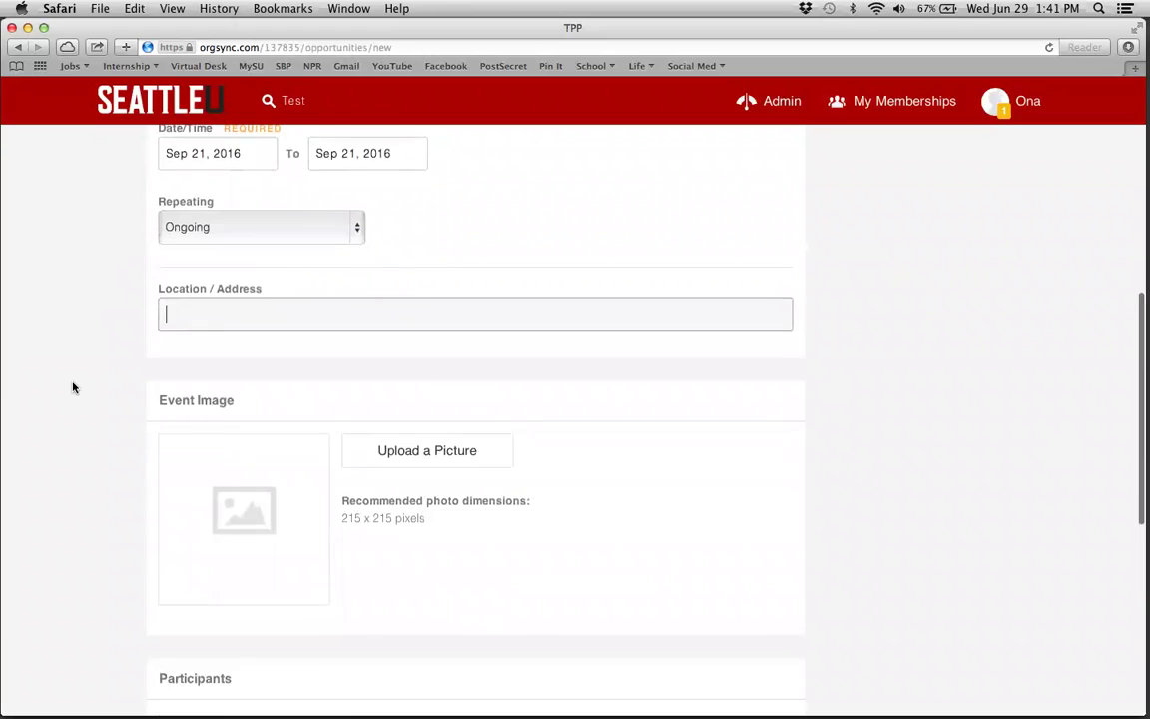
scroll(73, 387, down, 3)
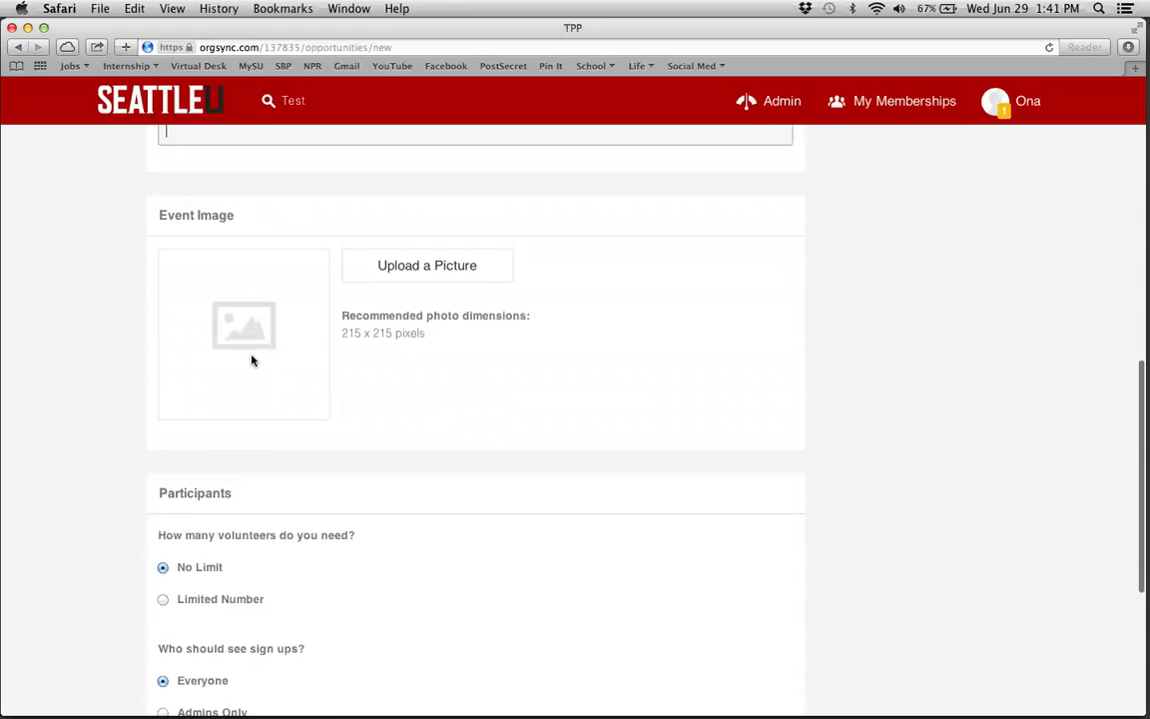
scroll(190, 408, down, 4)
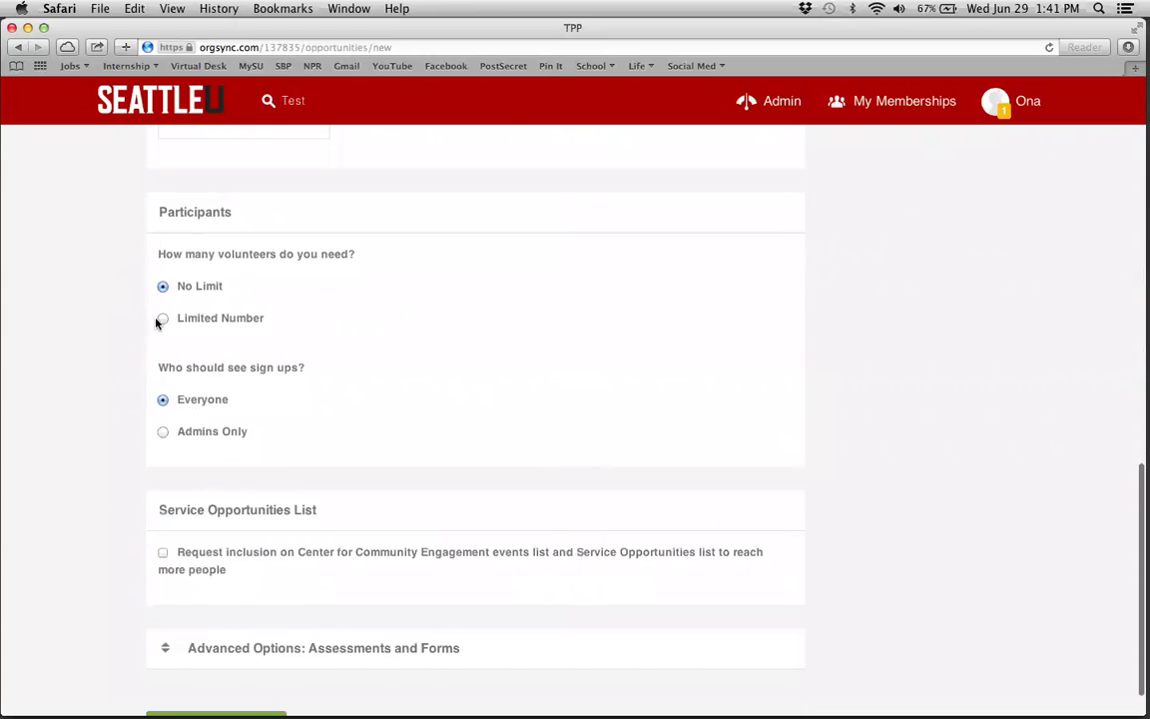
click(161, 319)
double_click(185, 359)
text(5)
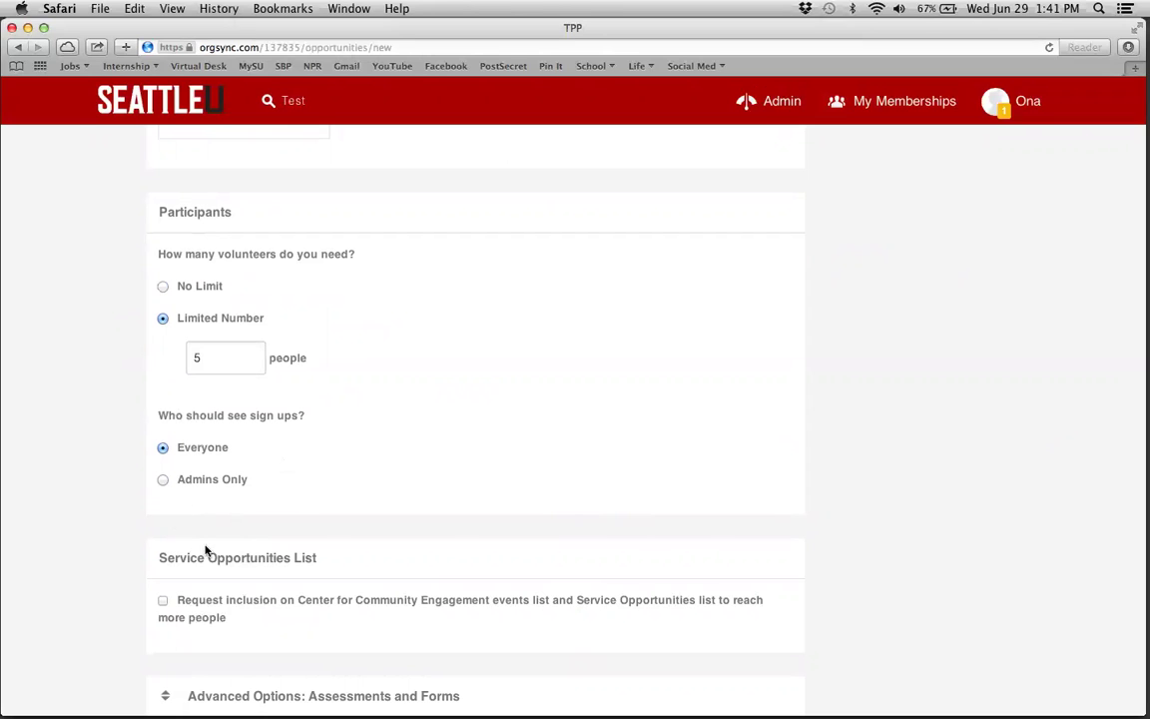
scroll(124, 495, down, 2)
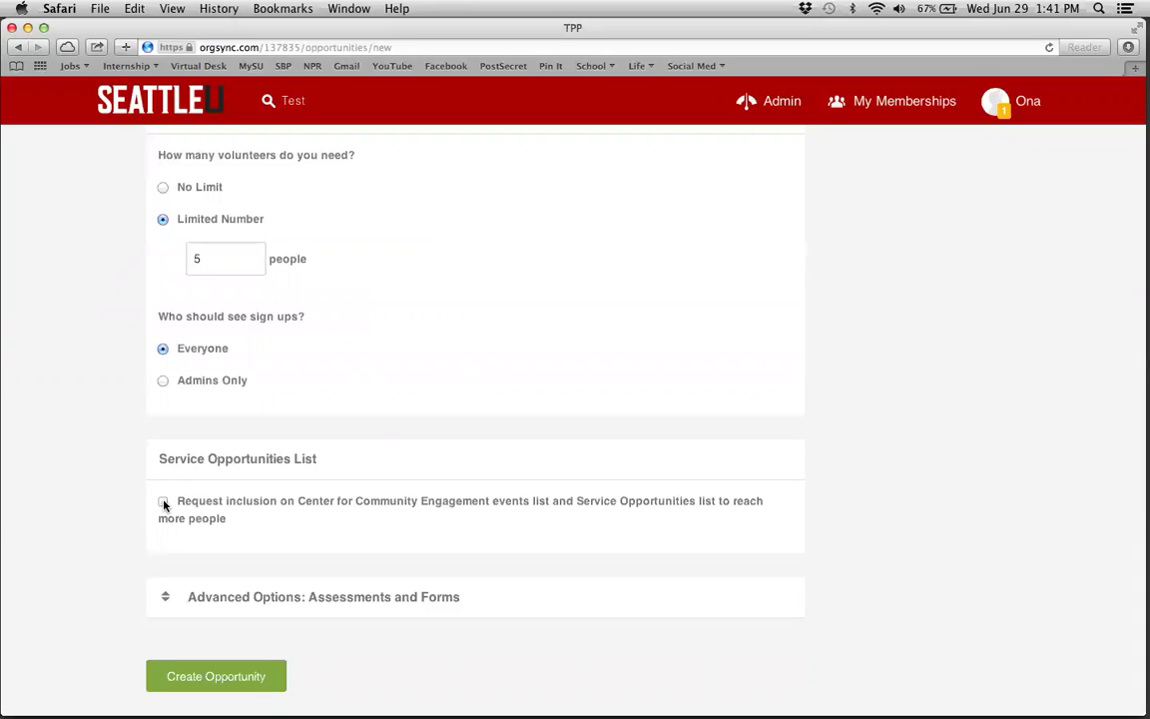
click(164, 504)
- Create the opportunity with Service-learning as its only type, then continue and finish the request
click(220, 678)
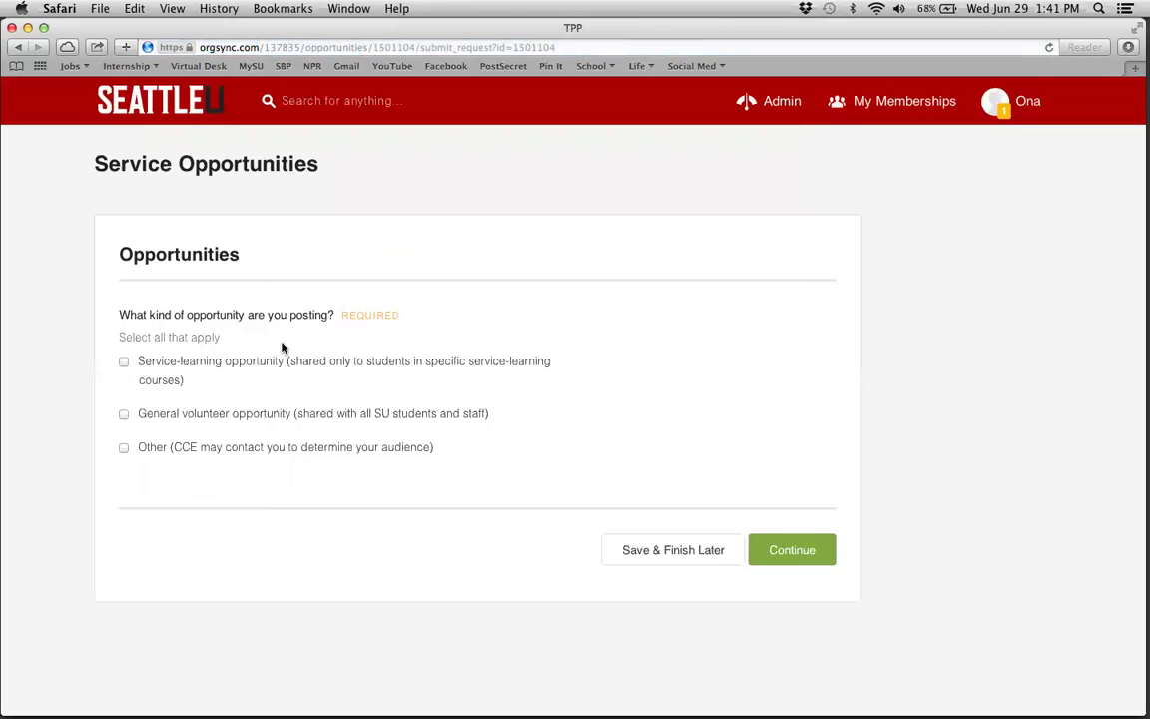
click(124, 363)
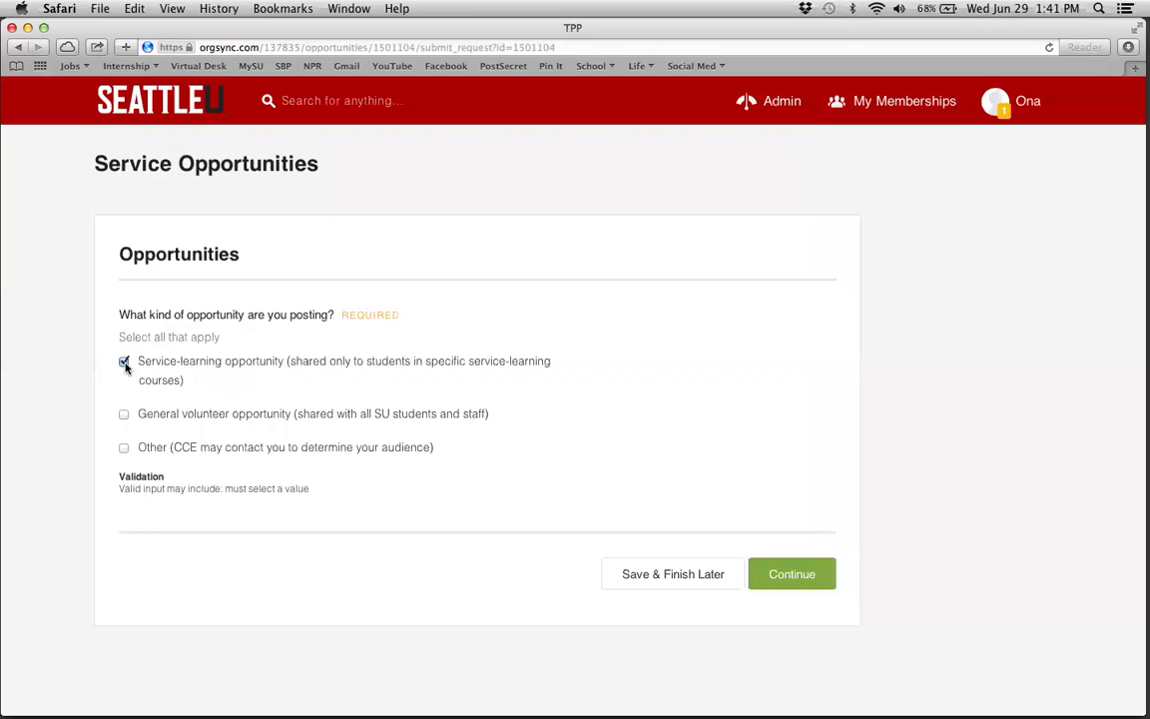
click(123, 417)
click(124, 362)
click(124, 415)
click(124, 449)
click(124, 362)
click(124, 448)
click(789, 576)
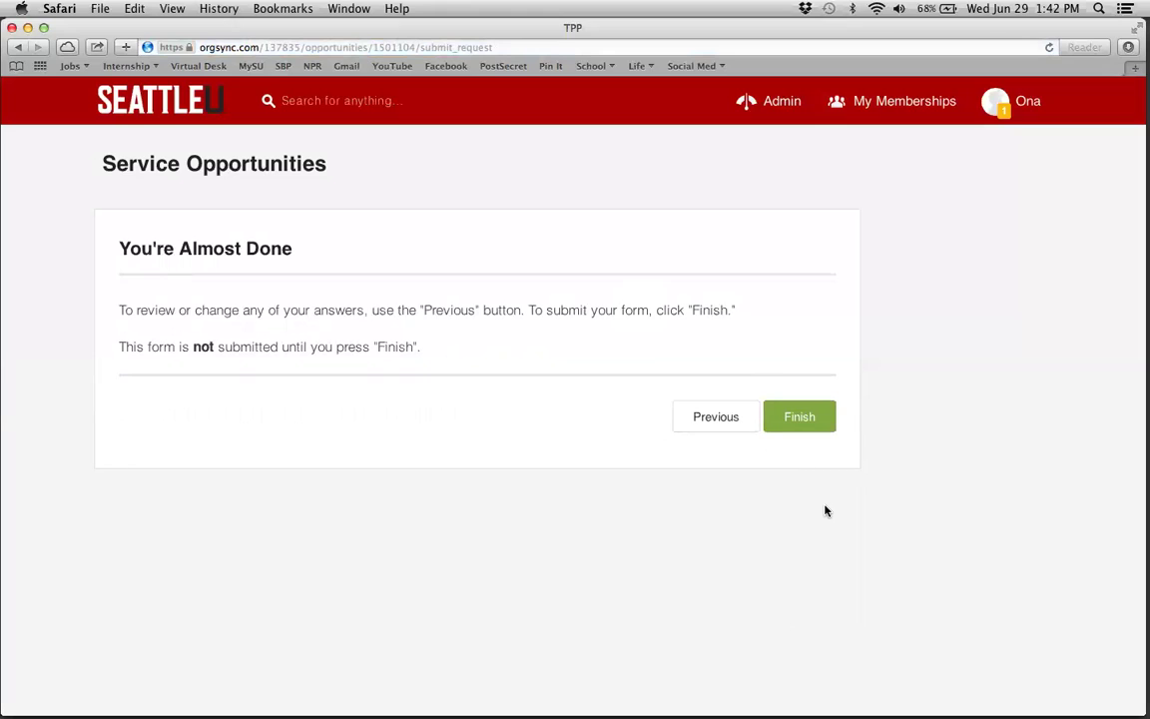
click(799, 422)
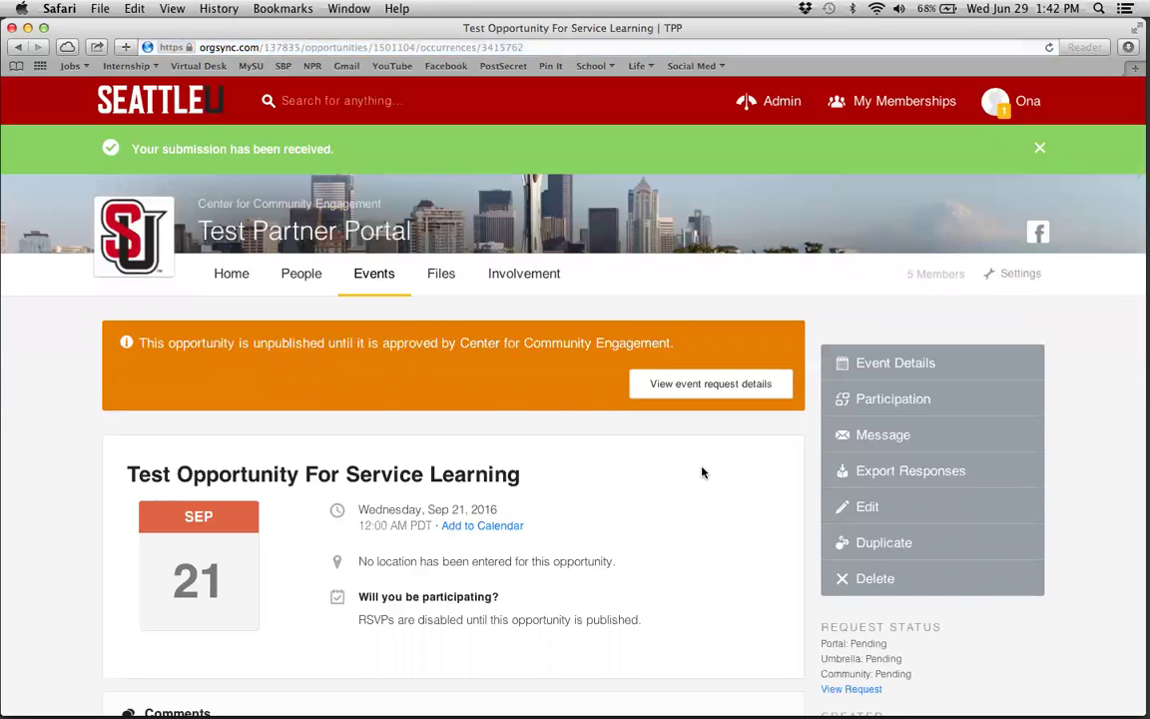
- Review the pending Test Opportunity For Service Learning page, then open the account side panel
scroll(660, 470, down, 2)
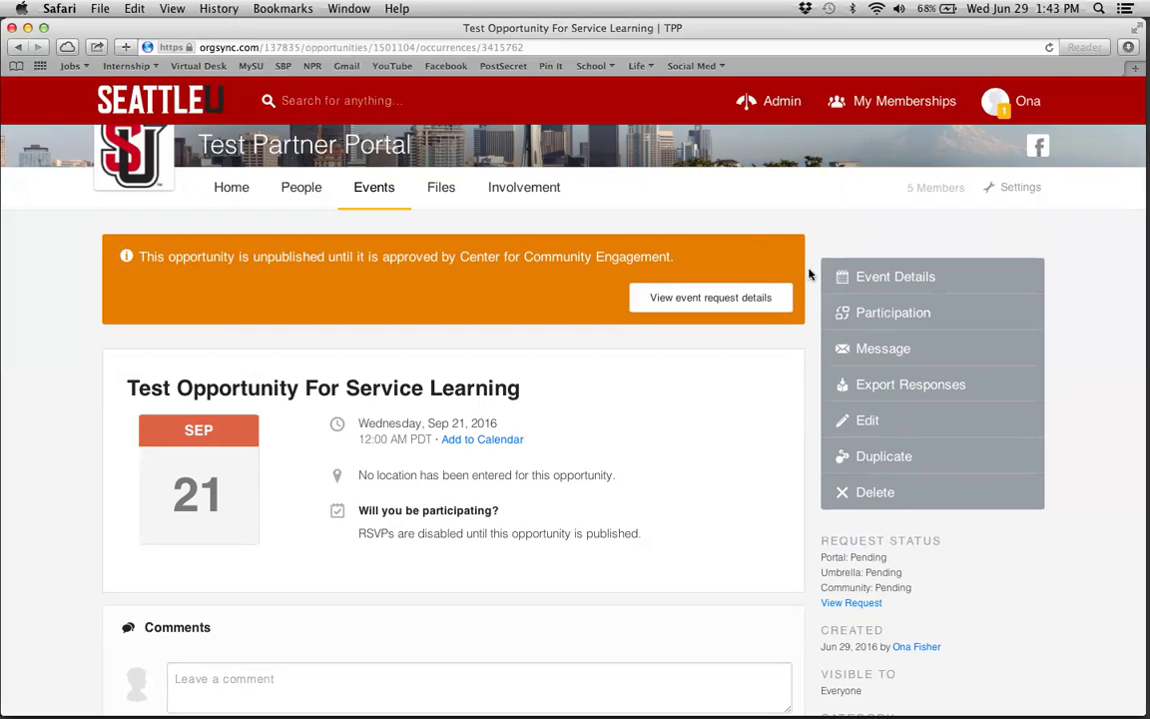
click(1011, 103)
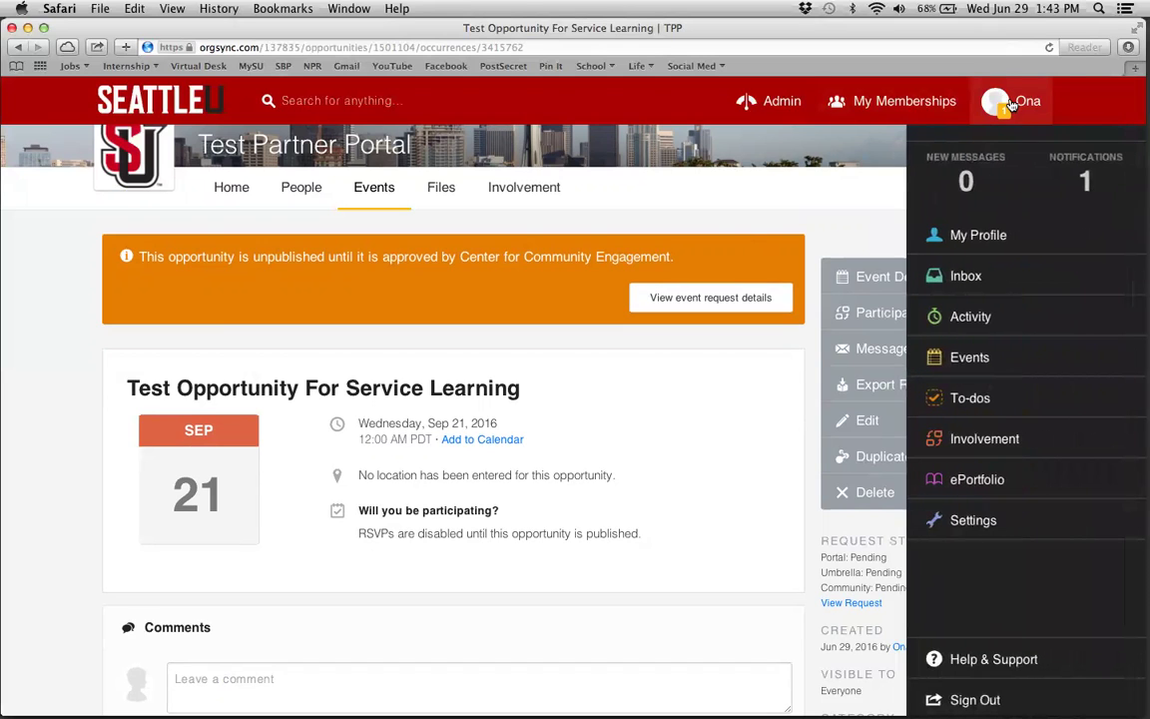
- Read the event request submission and approval notifications, then return to Test Partner Portal via My Memberships
click(1087, 180)
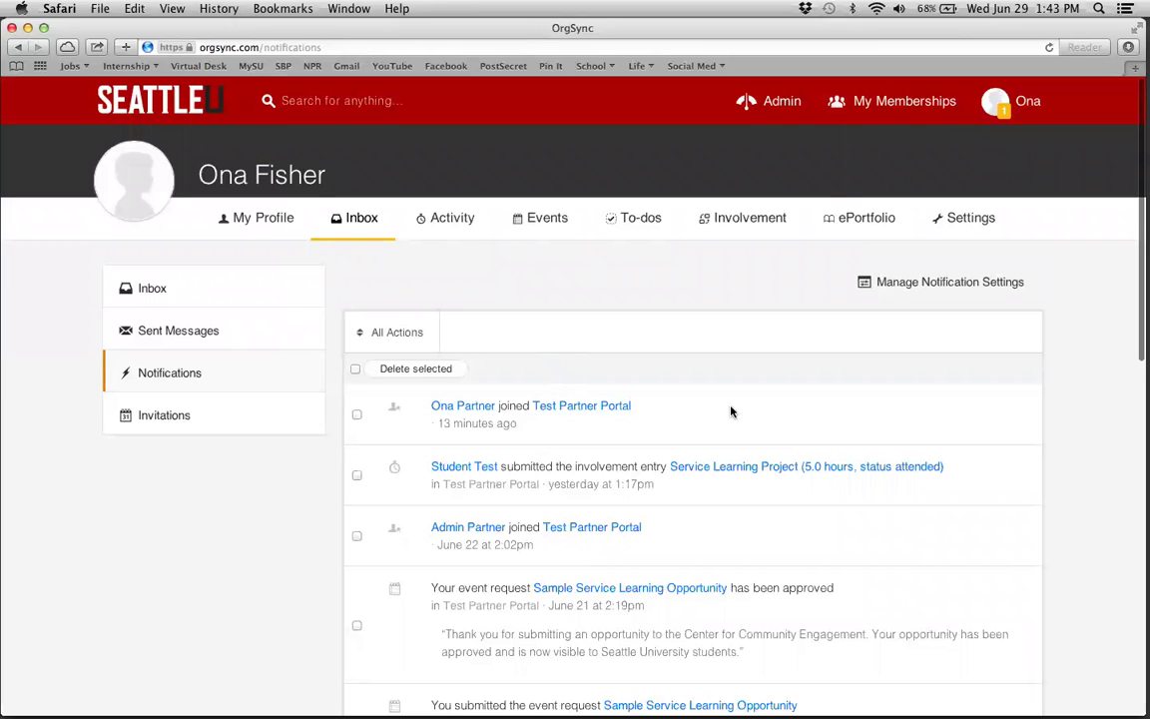
scroll(548, 530, down, 3)
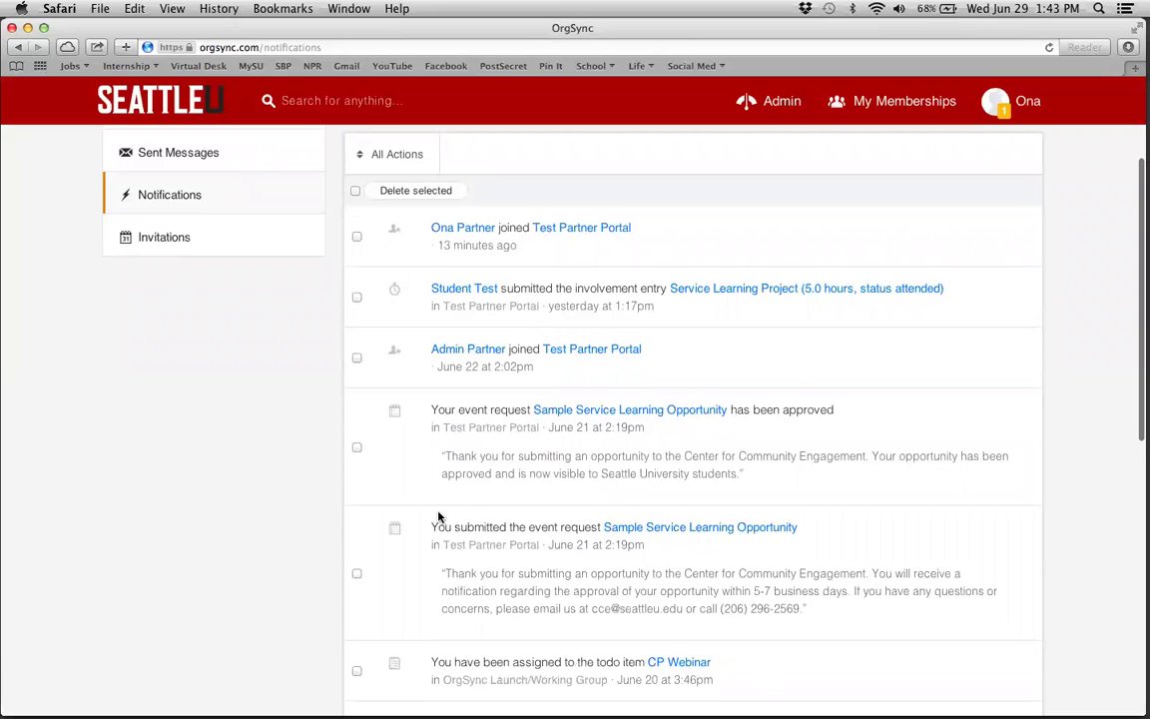
drag(426, 526, 855, 538)
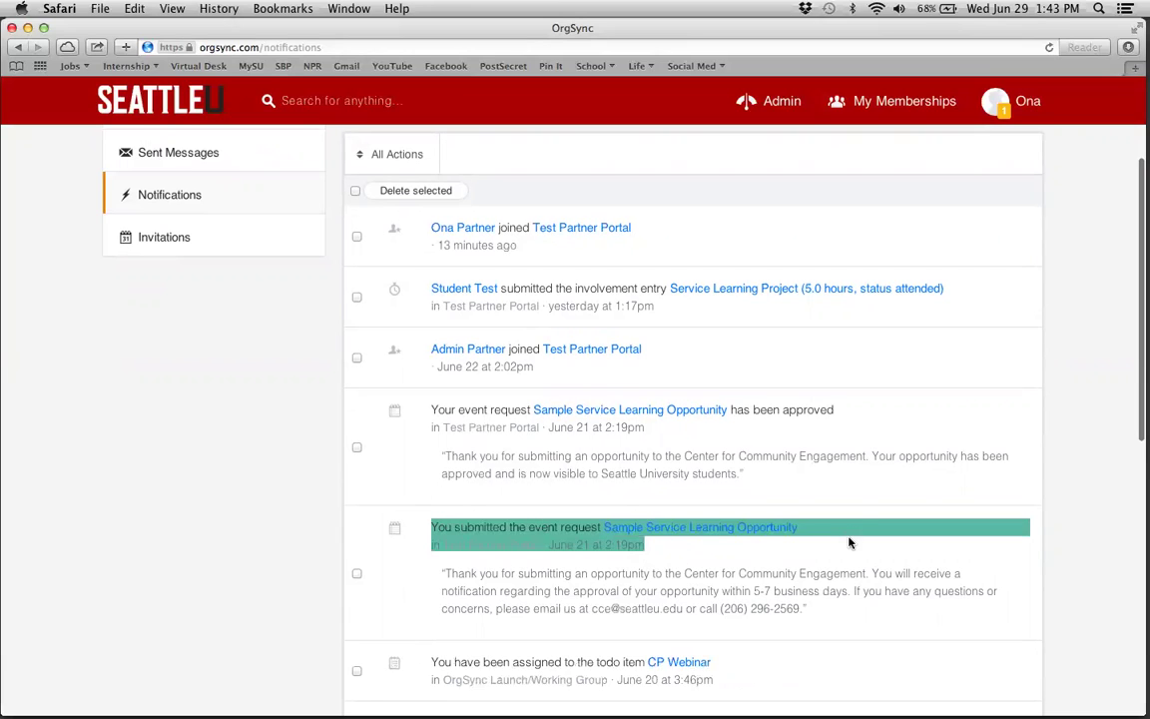
click(791, 554)
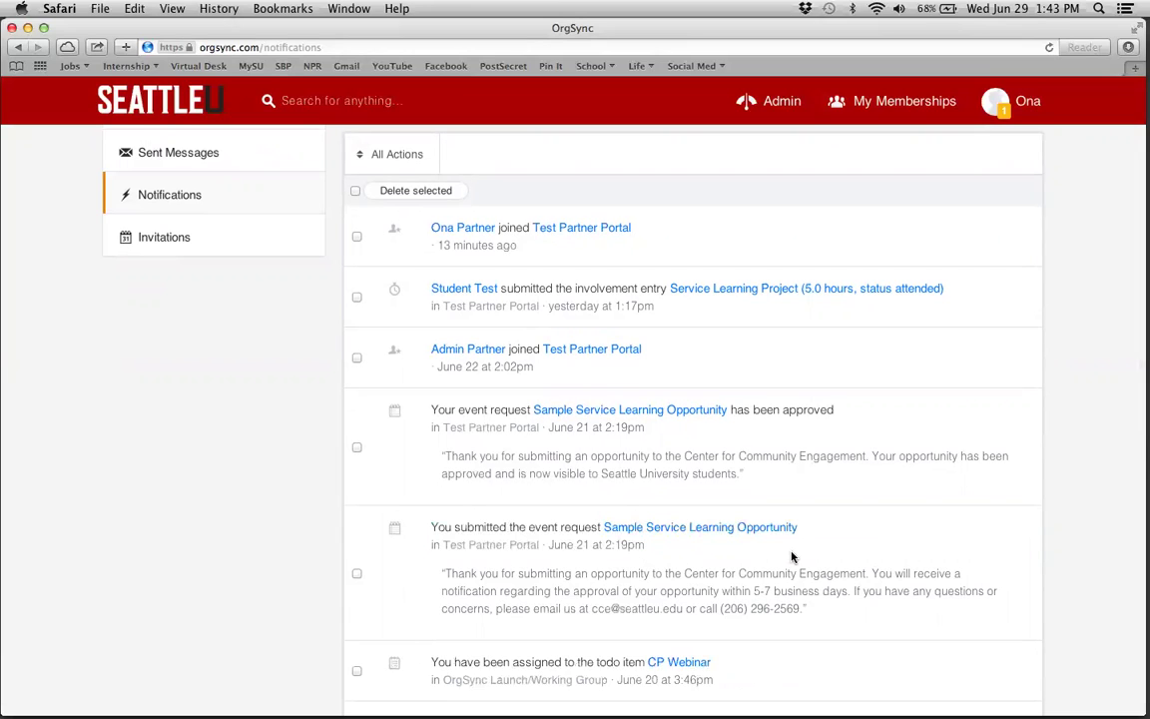
scroll(791, 556, up, 3)
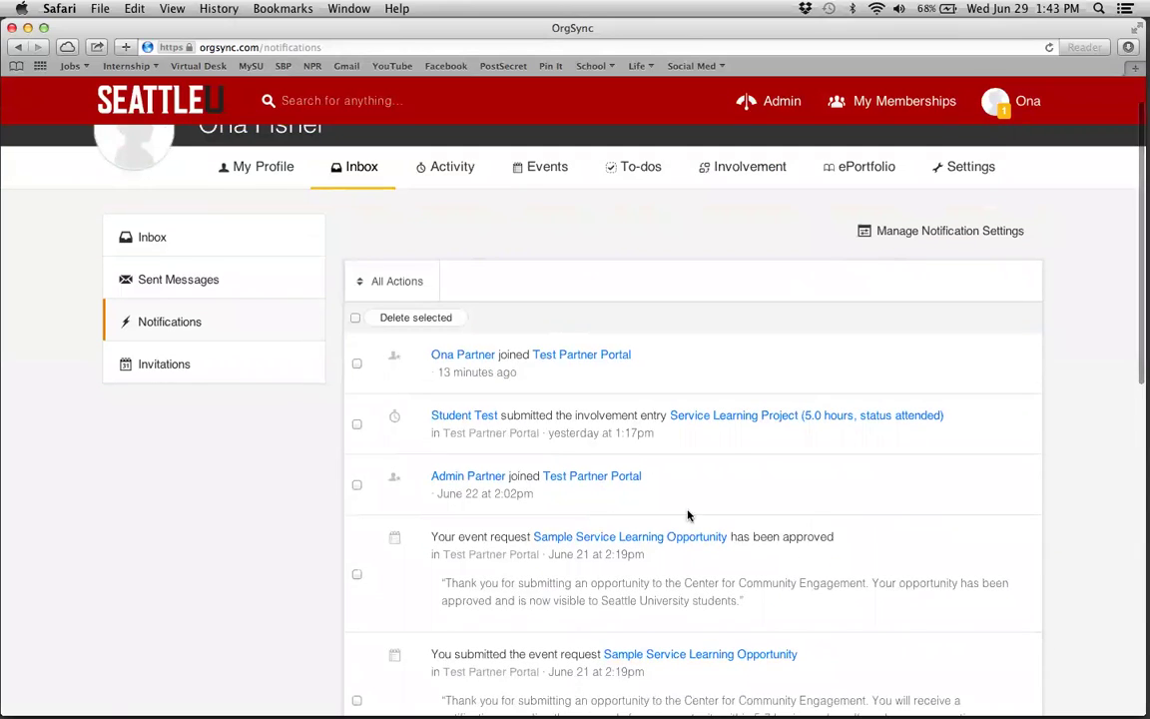
triple_click(789, 532)
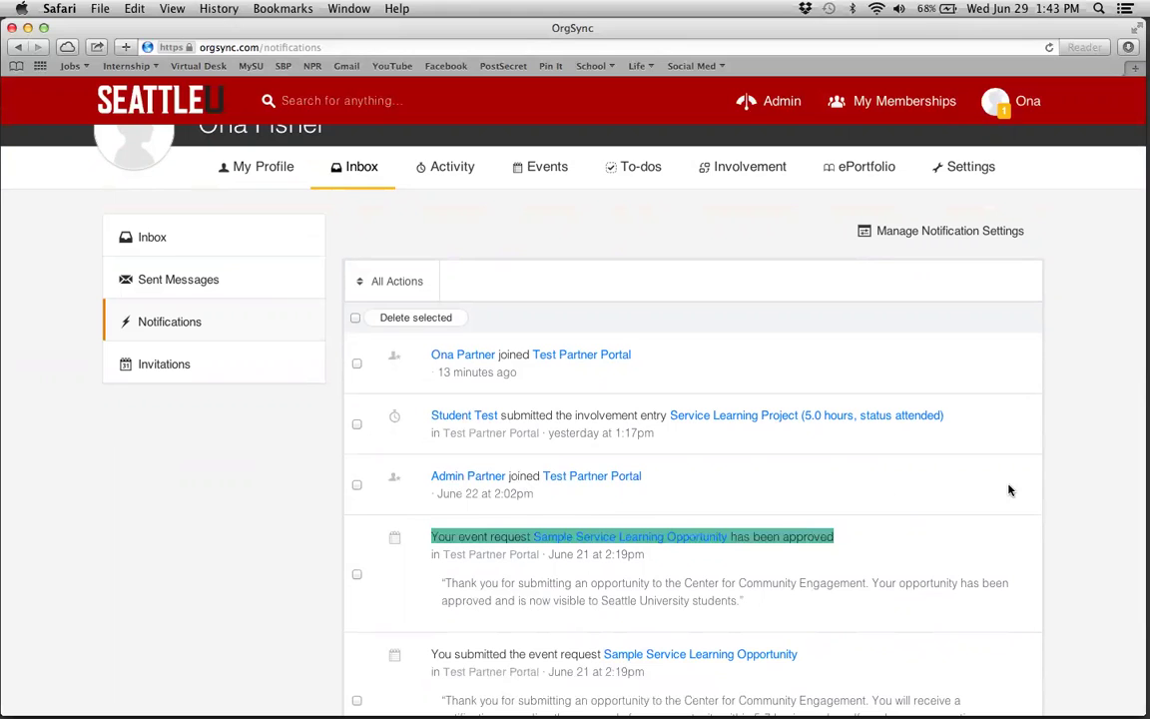
click(924, 315)
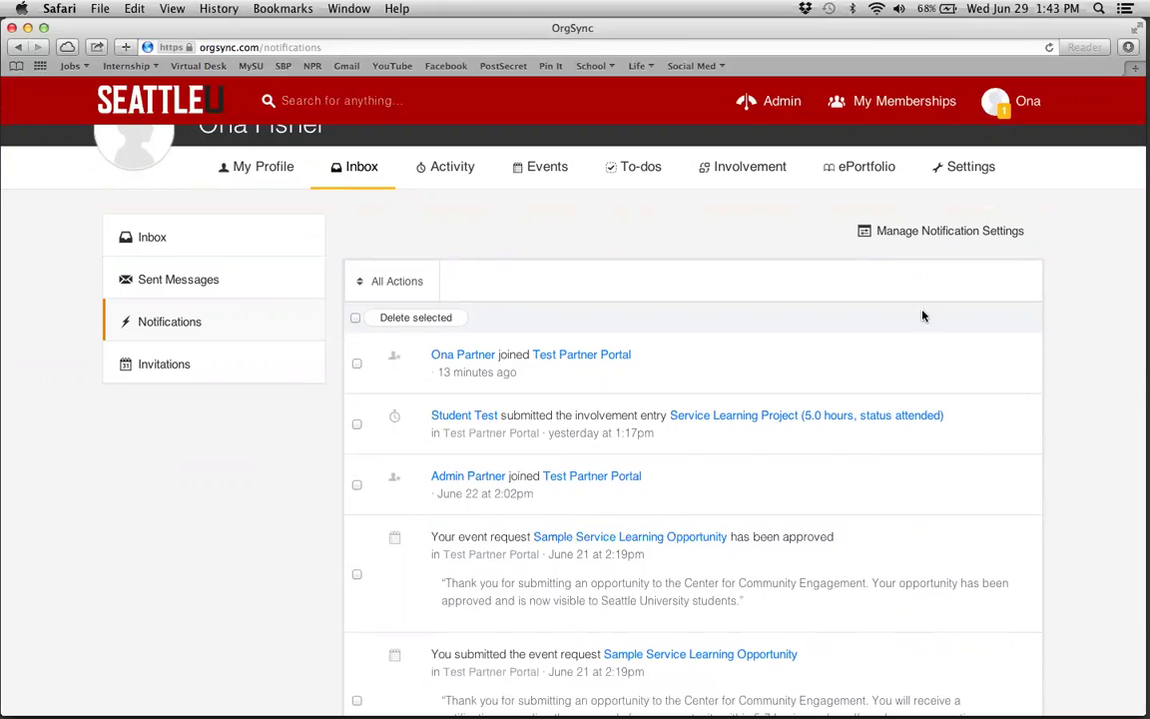
click(859, 110)
click(886, 171)
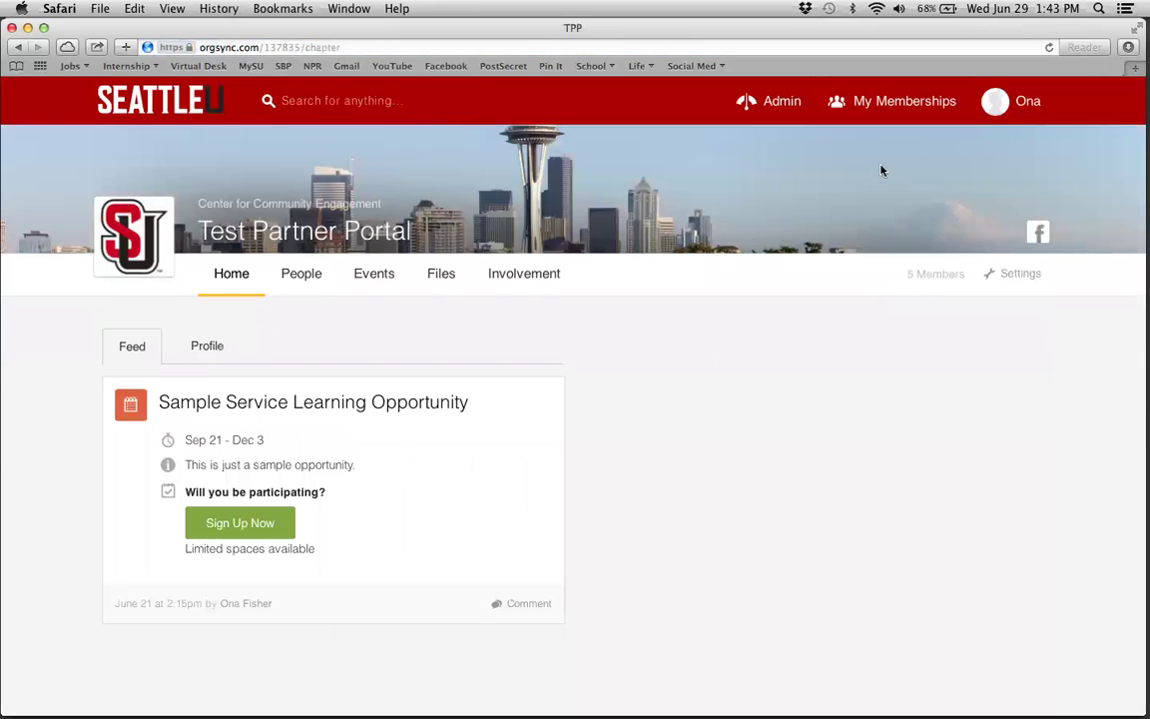
click(358, 278)
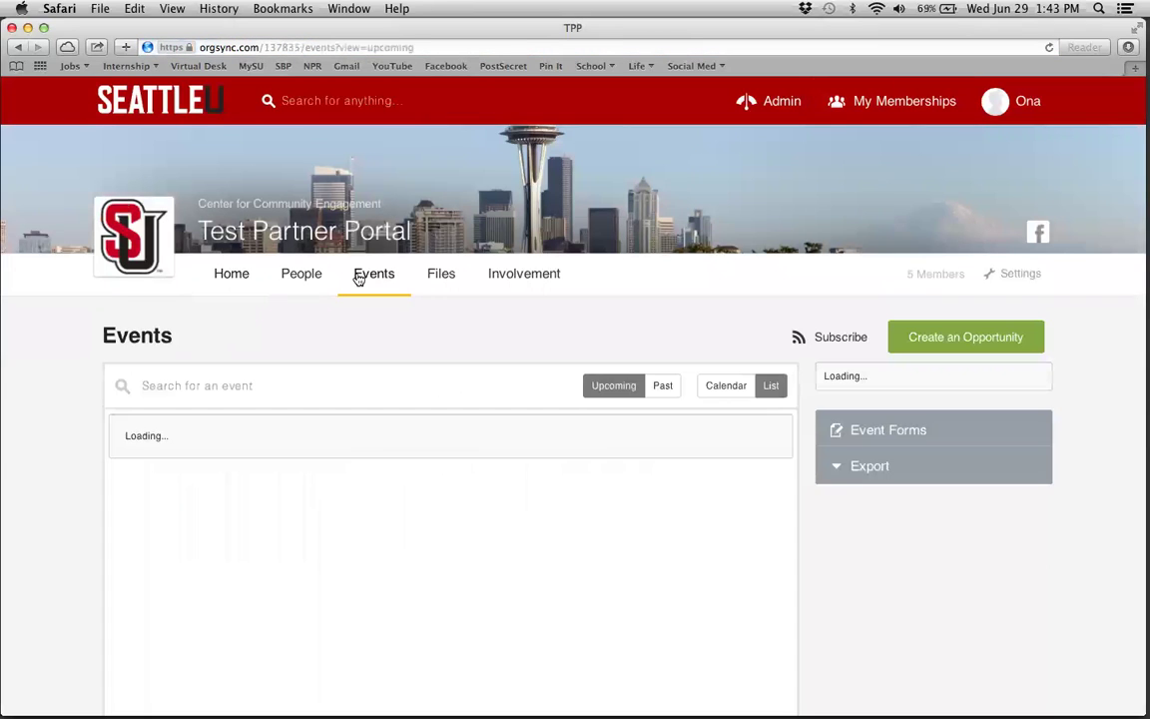
click(220, 462)
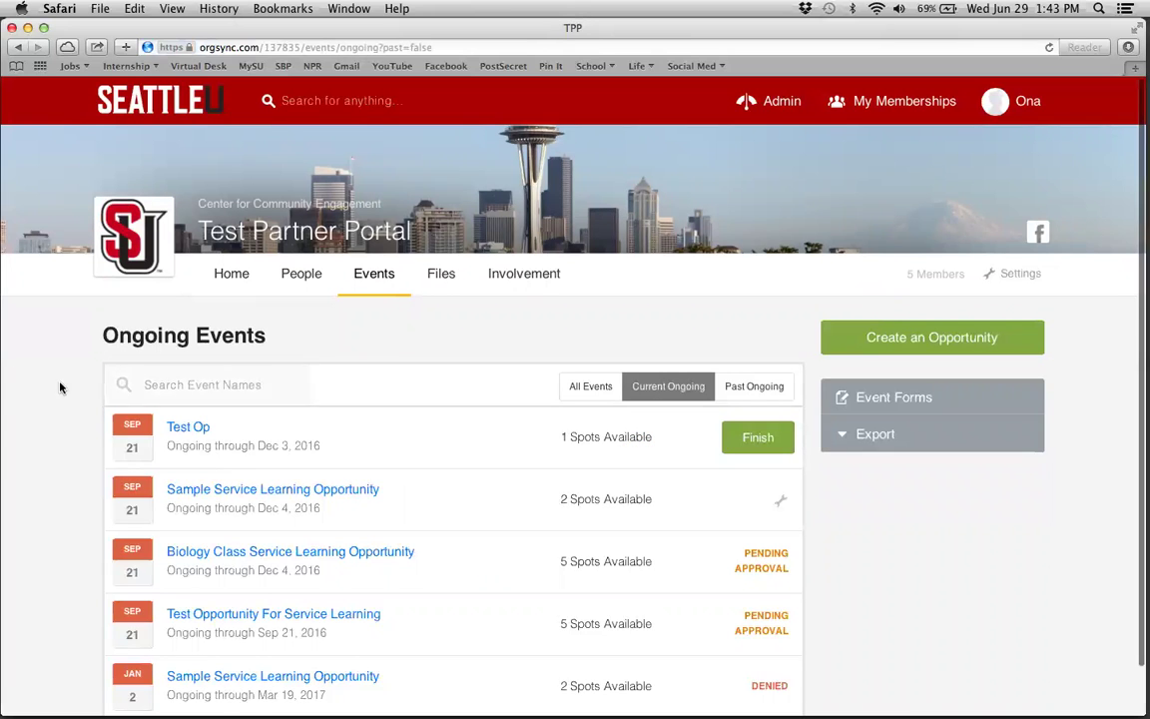
scroll(36, 385, left, 5)
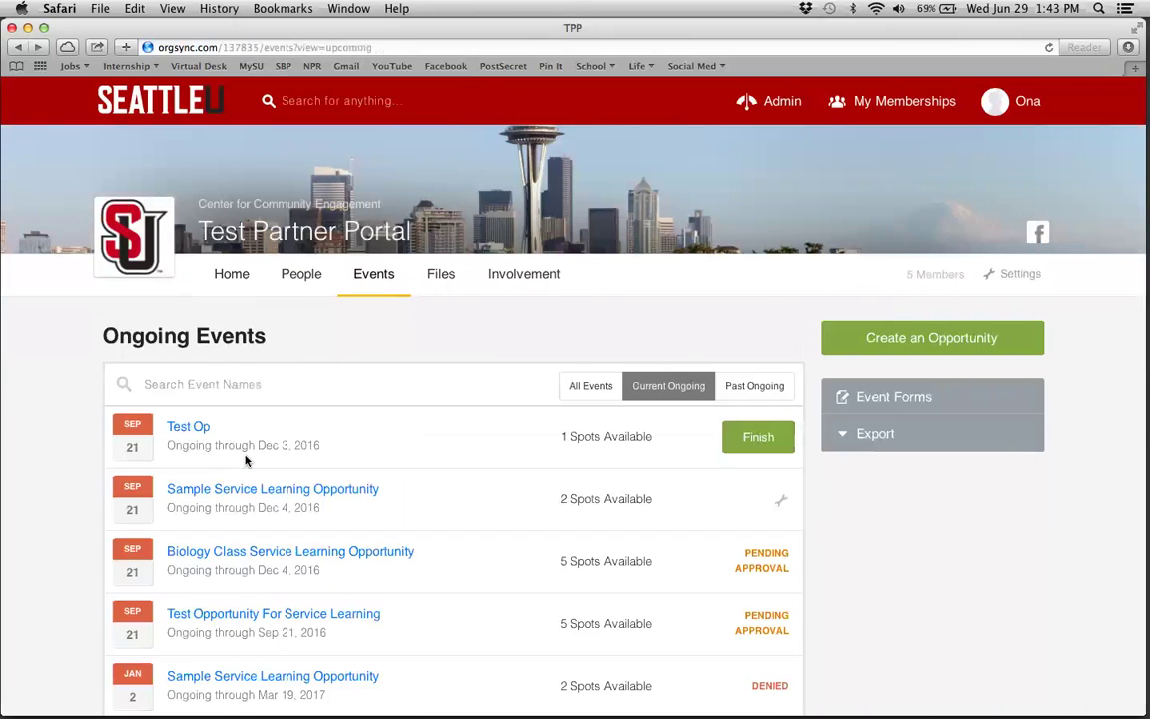
scroll(327, 439, left, 5)
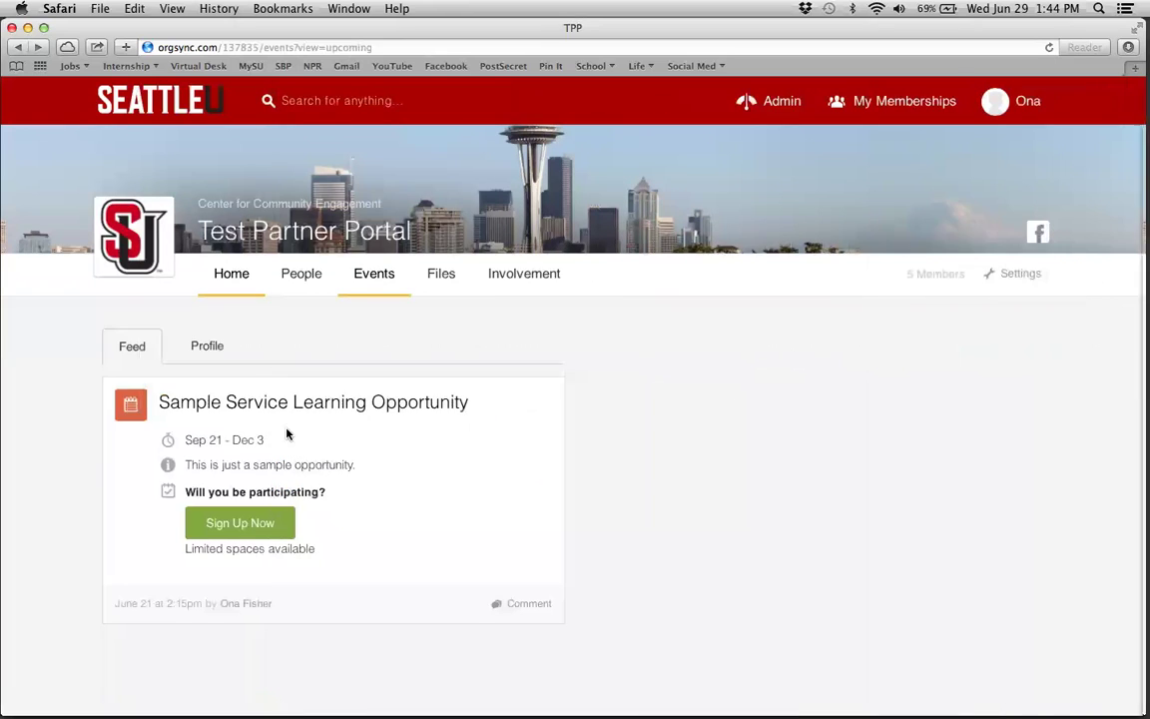
click(385, 287)
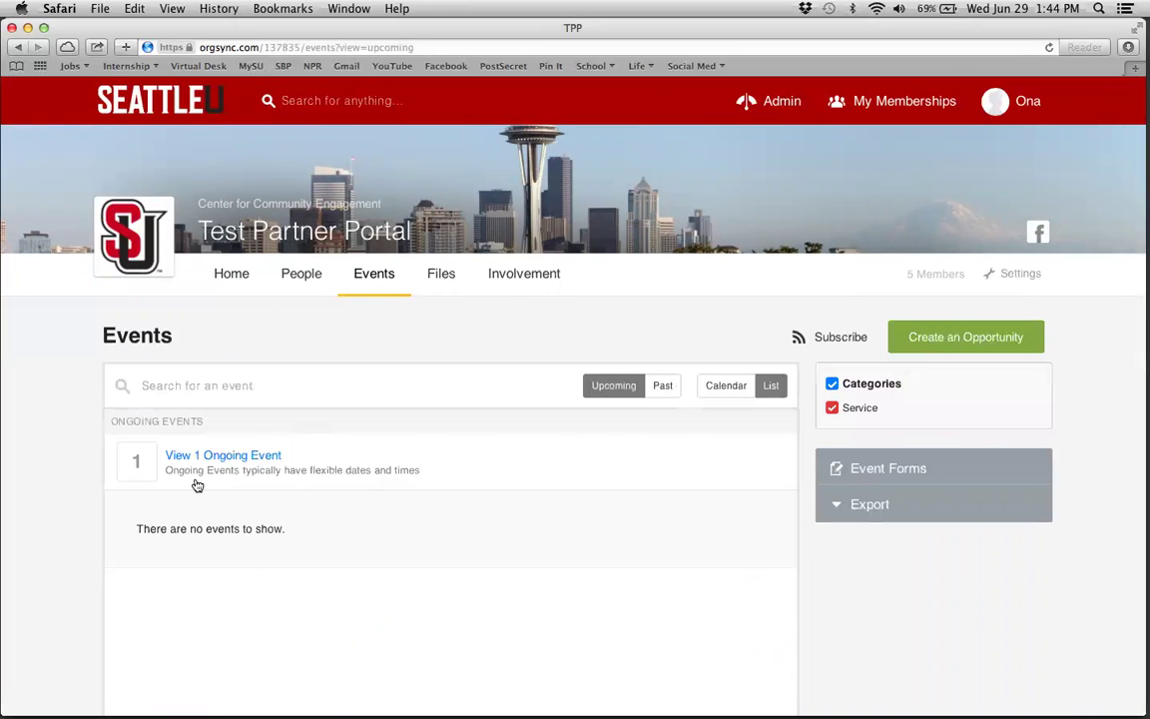
click(226, 459)
scroll(446, 504, down, 2)
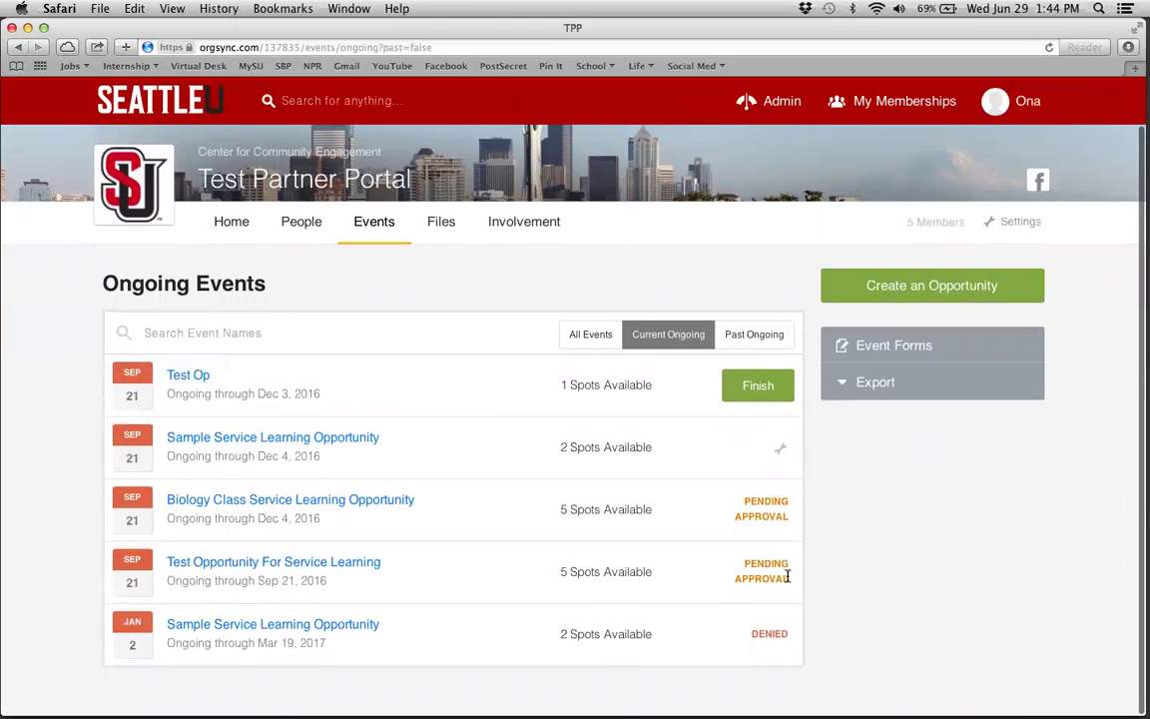
drag(791, 576, 59, 500)
click(41, 485)
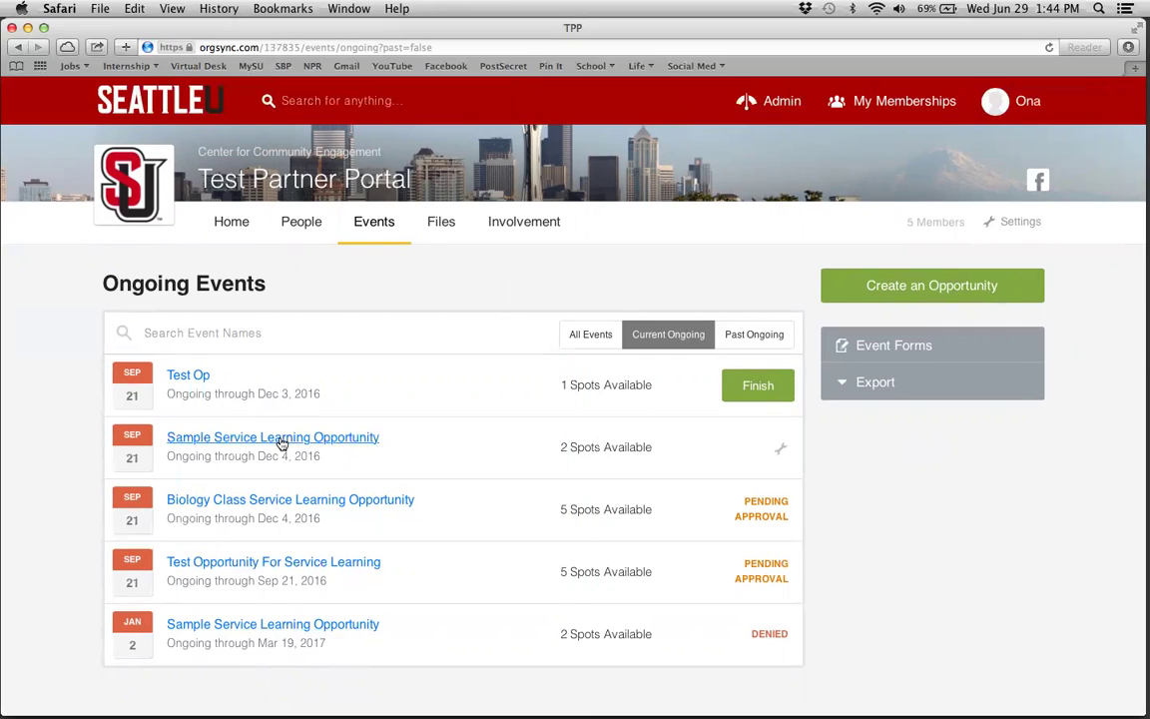
- Review the Sample Service Learning Opportunity (Sep 21–Dec 3, 2016) and make a copy of it
click(281, 442)
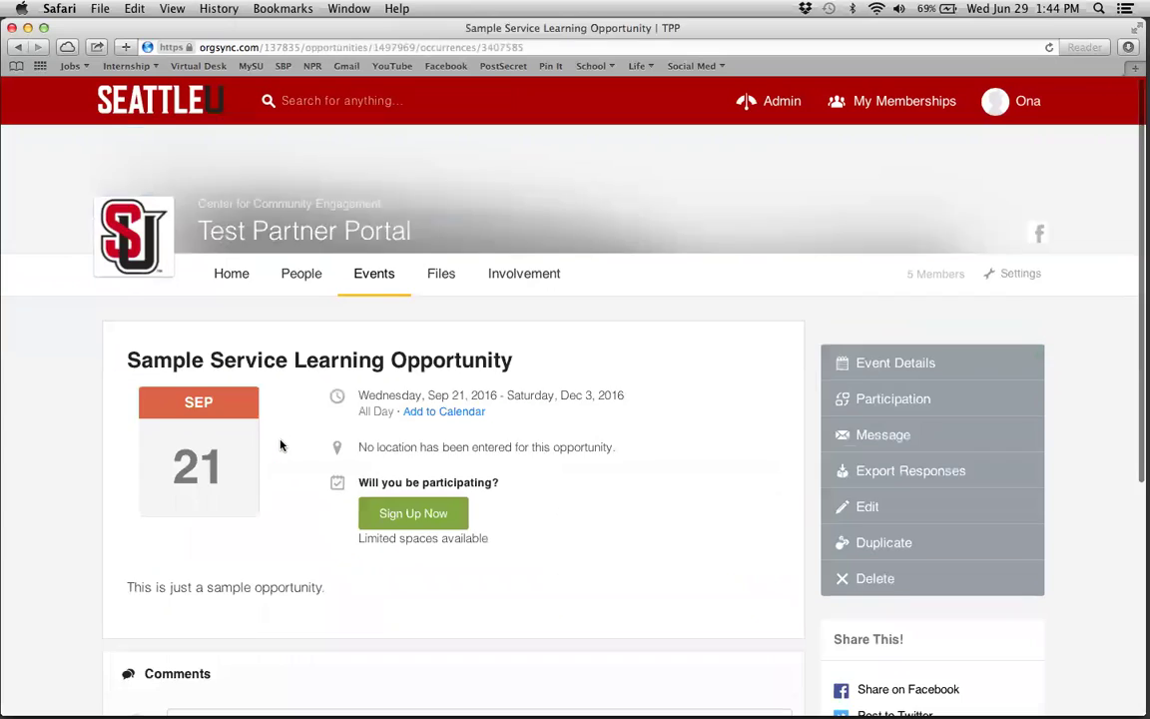
scroll(693, 503, down, 5)
scroll(695, 504, up, 3)
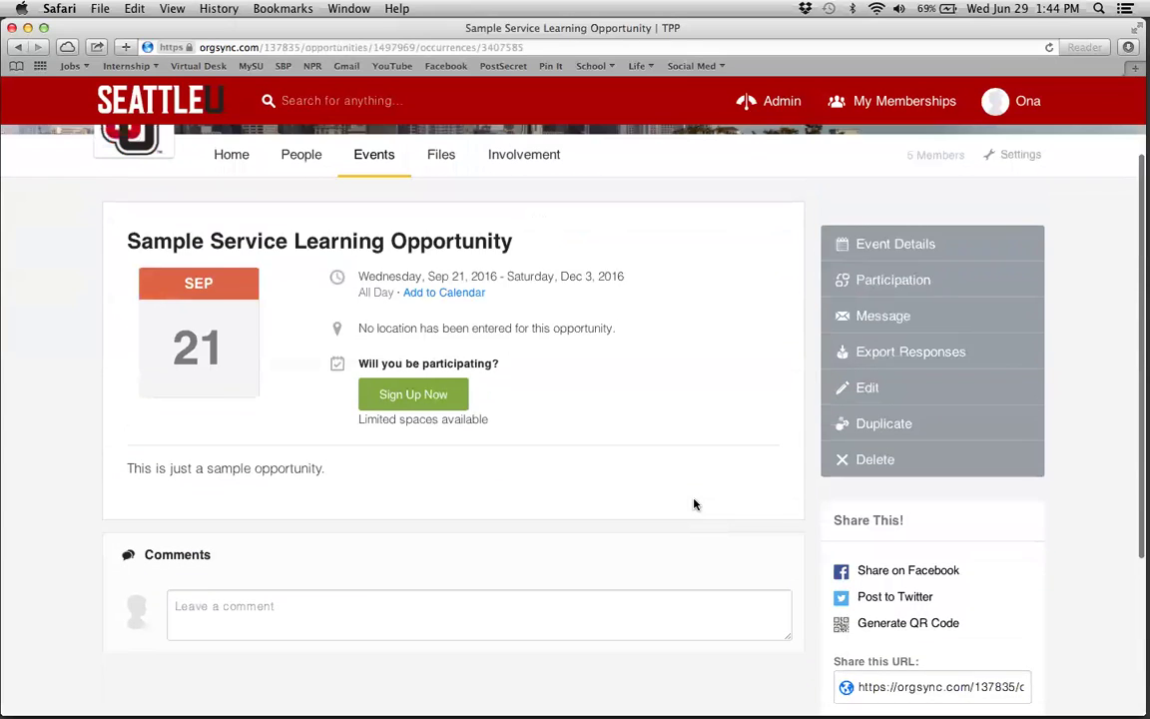
scroll(695, 504, up, 3)
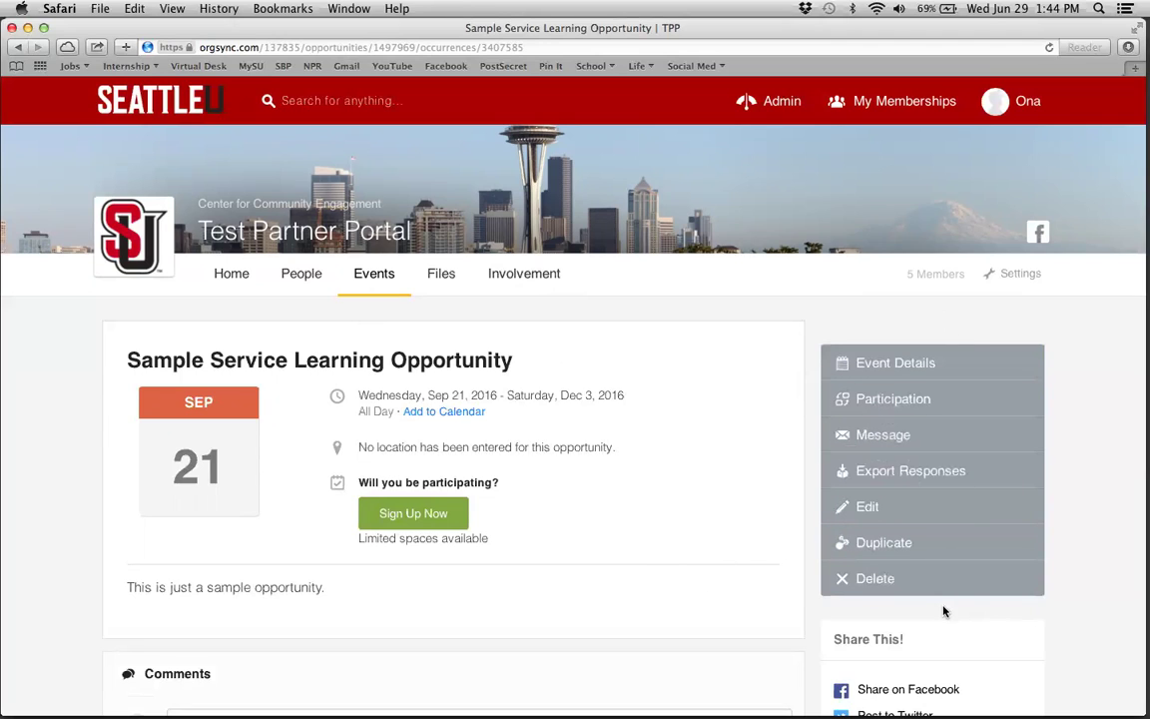
scroll(899, 416, down, 3)
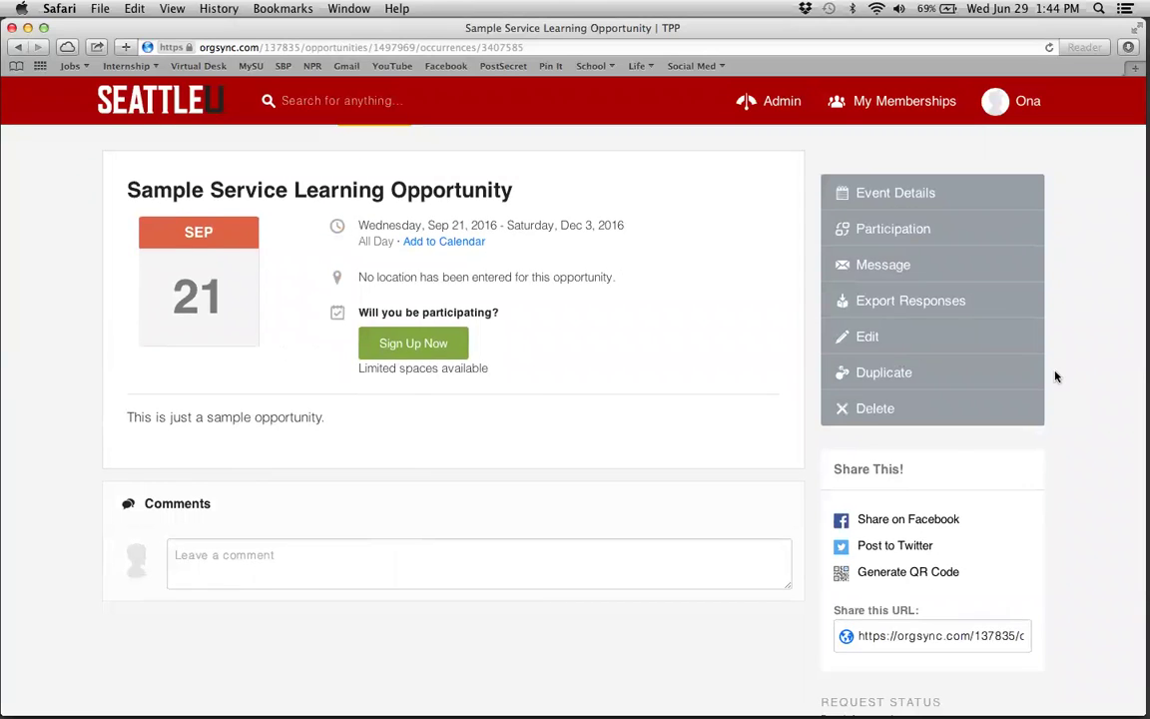
scroll(1055, 374, up, 1)
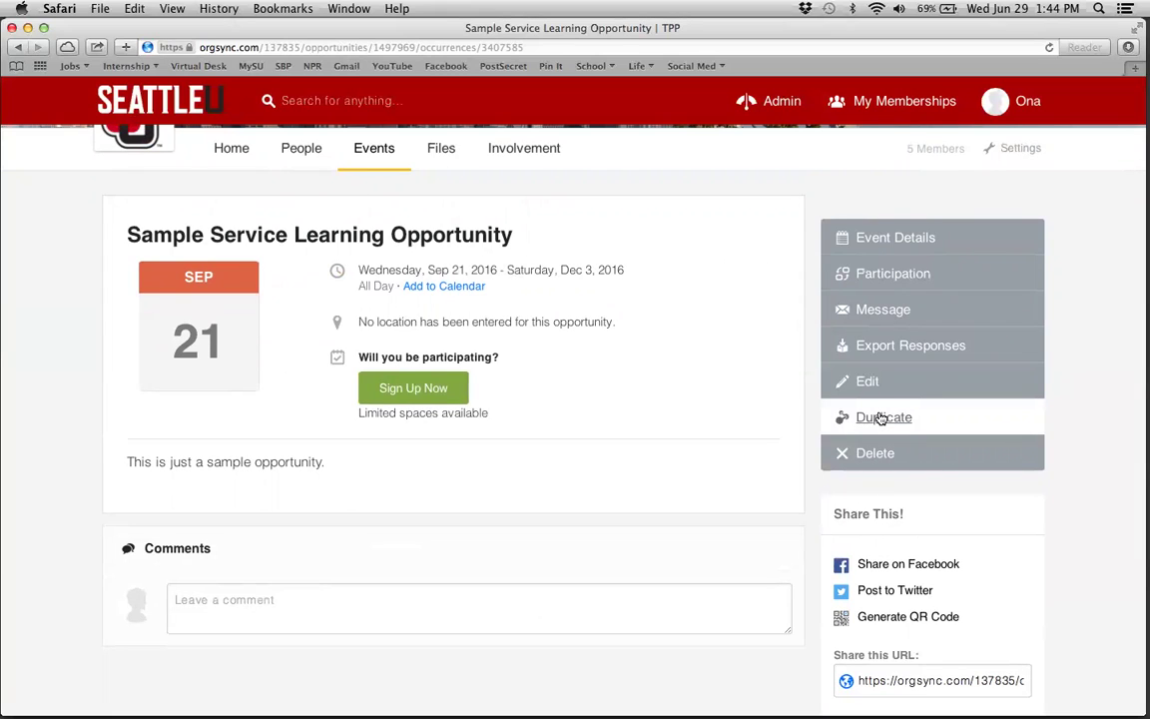
click(880, 418)
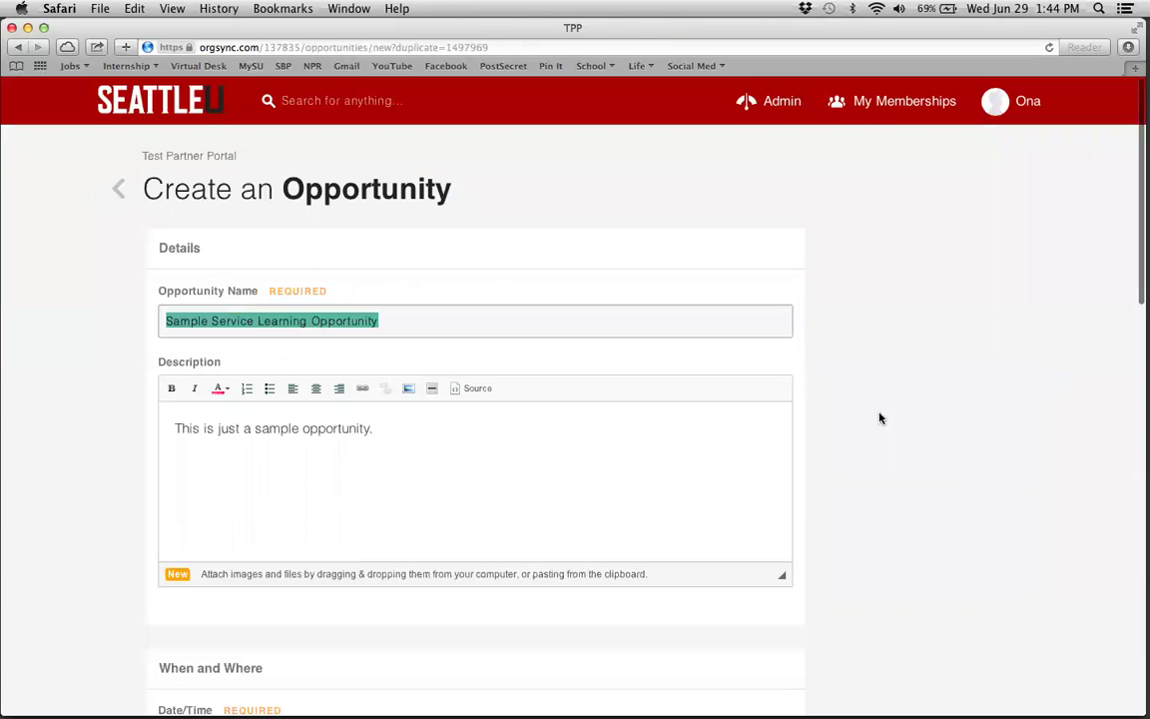
- Set the copied opportunity to run from Jan 02, 2017 to Mar 28, 2017
scroll(455, 433, down, 10)
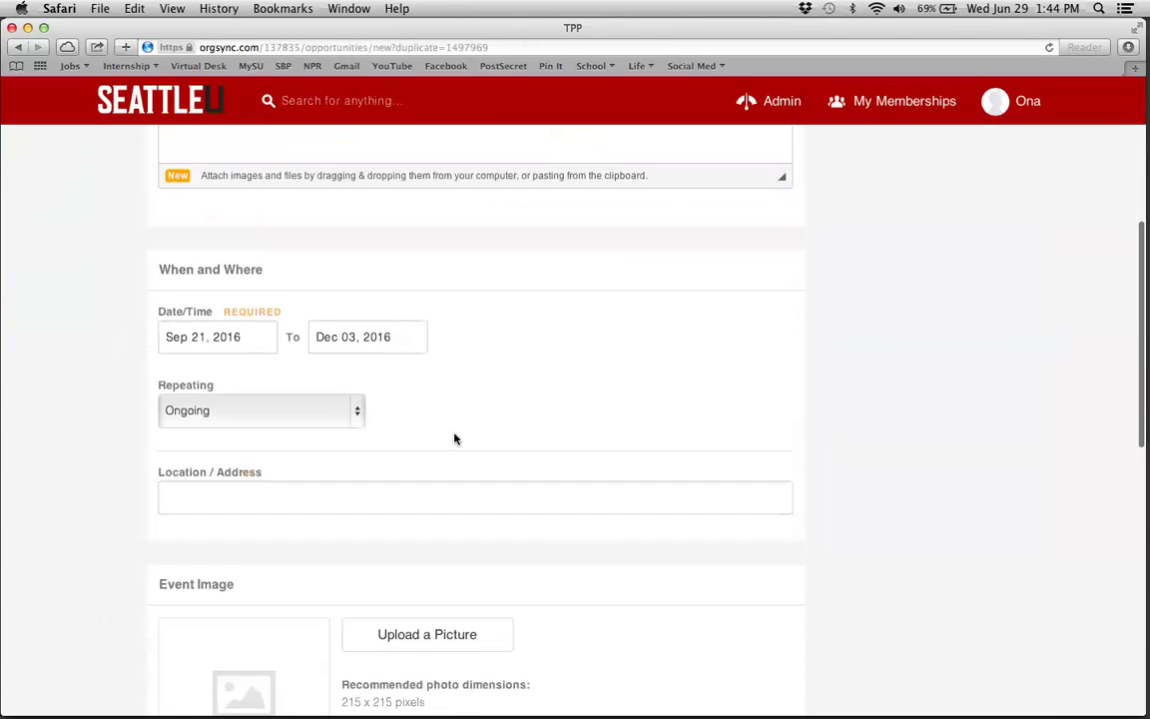
scroll(455, 433, up, 10)
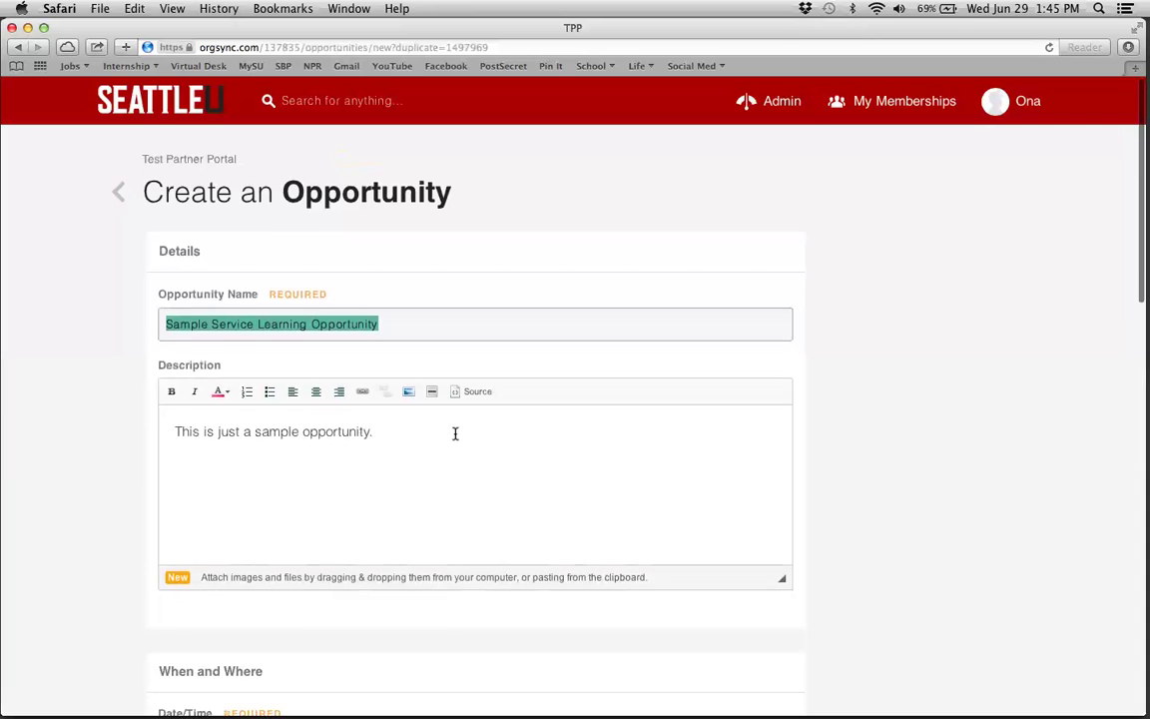
click(312, 465)
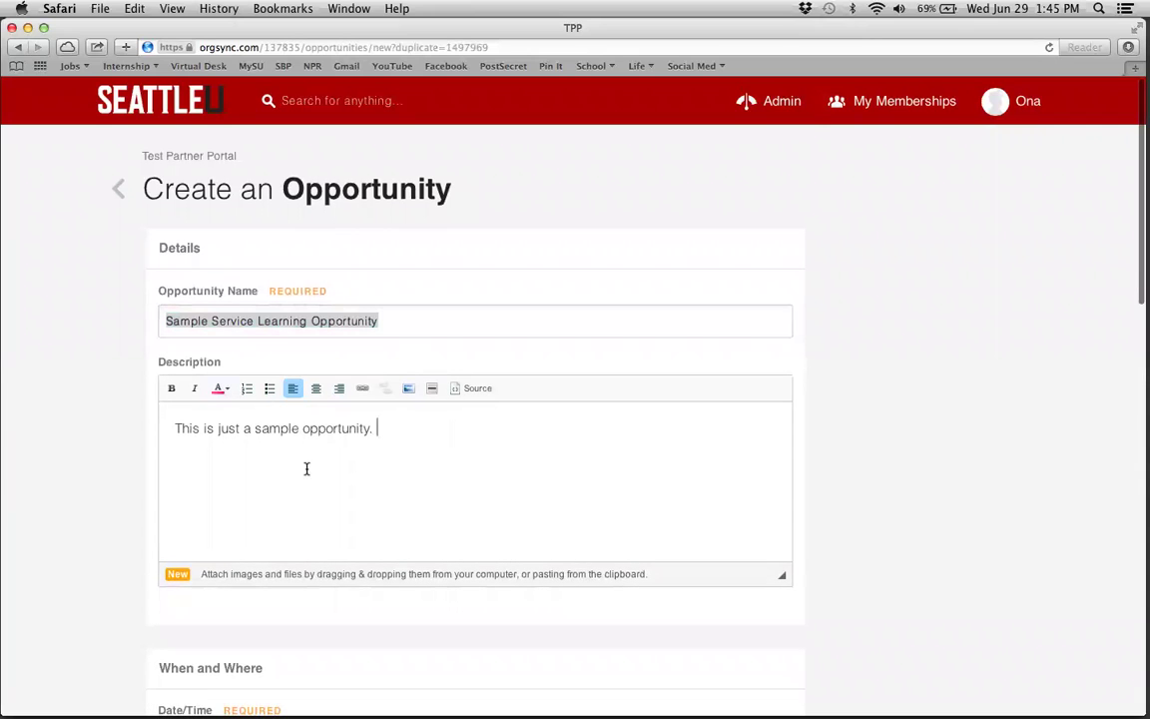
click(59, 451)
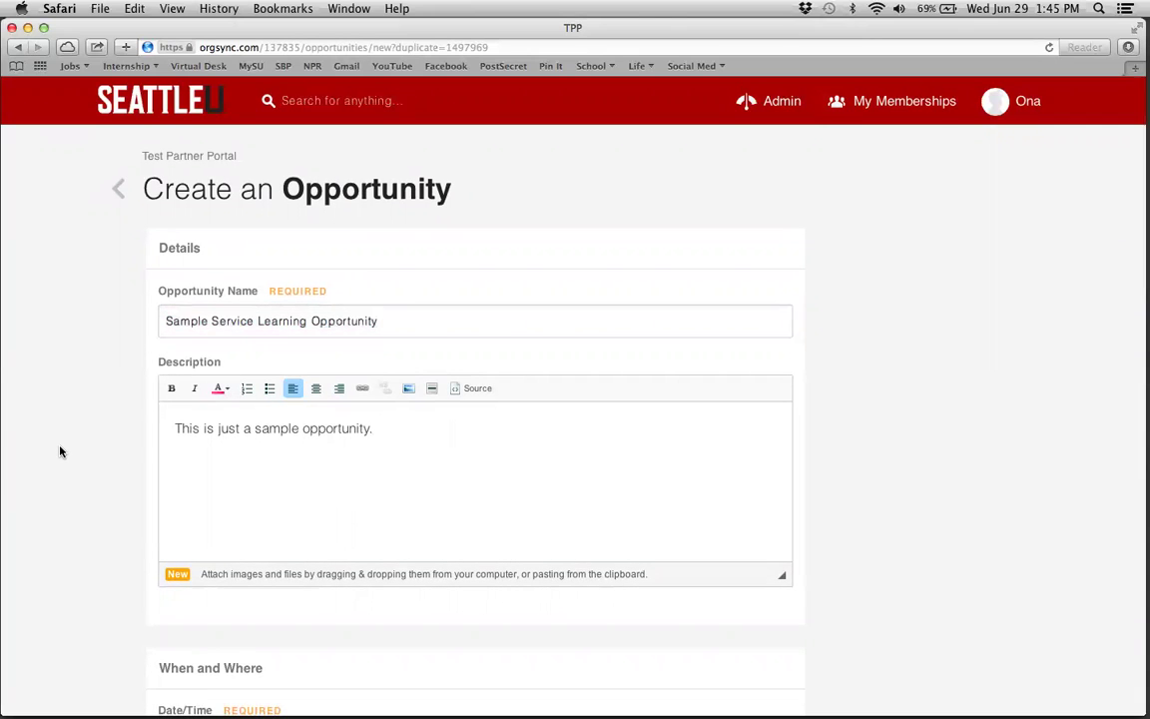
scroll(60, 452, down, 3)
scroll(60, 452, down, 10)
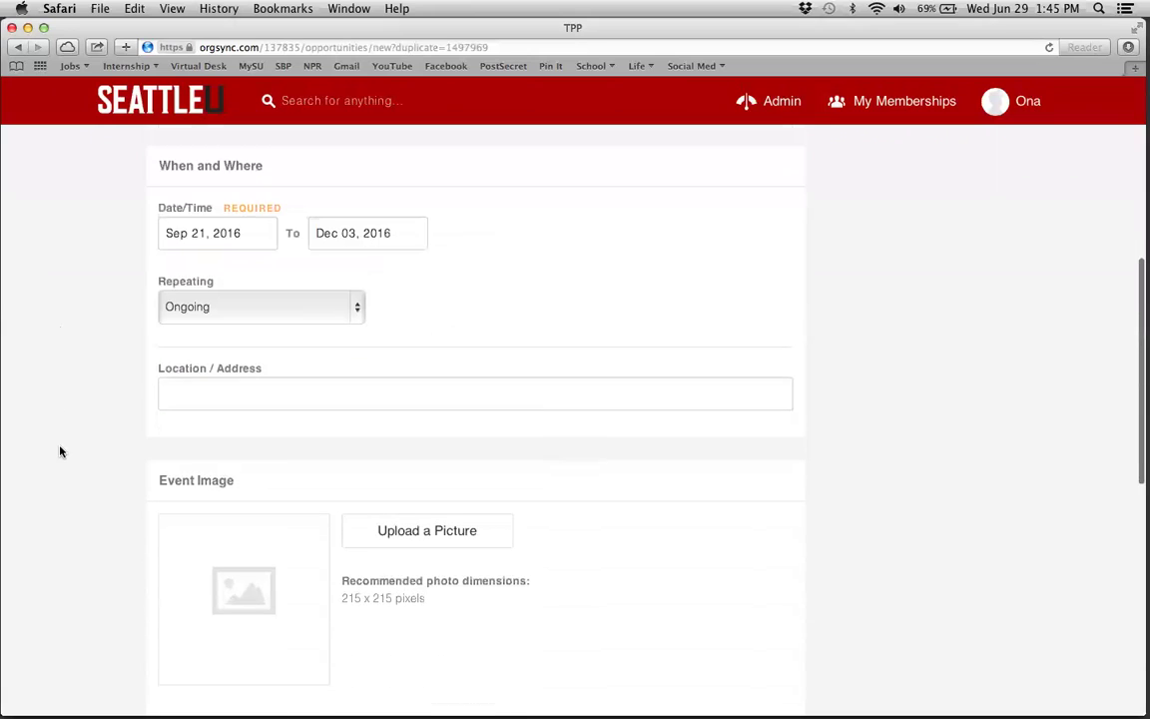
click(251, 228)
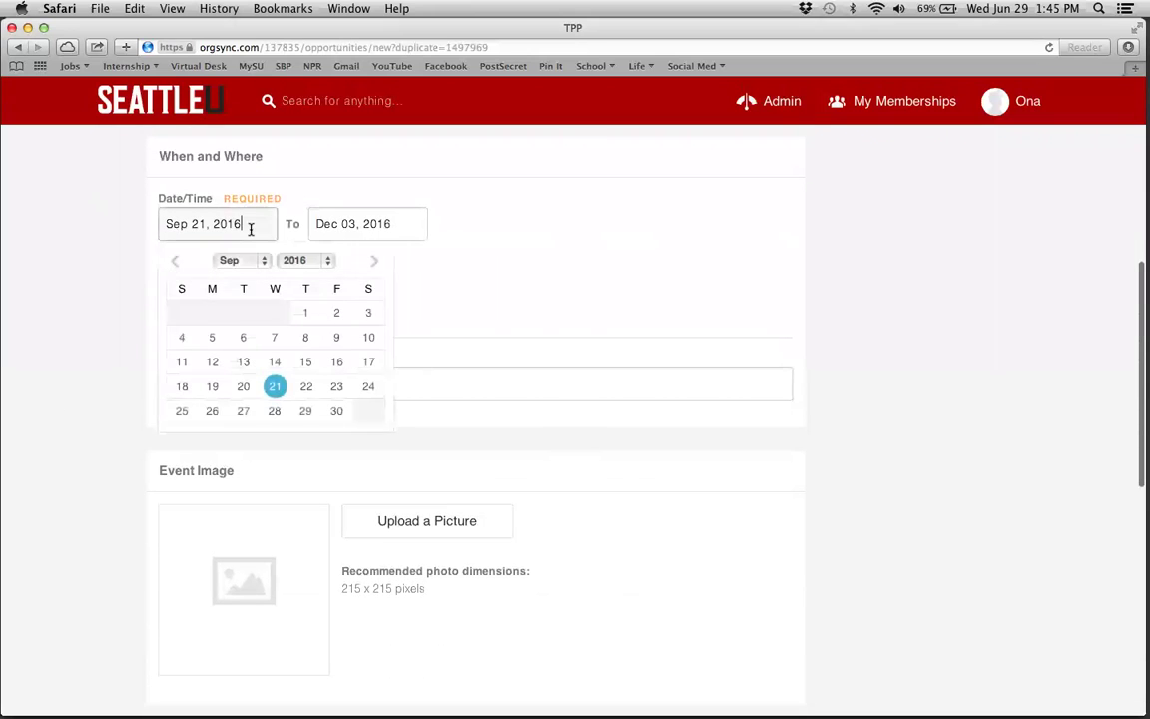
click(371, 262)
click(372, 263)
click(372, 264)
click(372, 263)
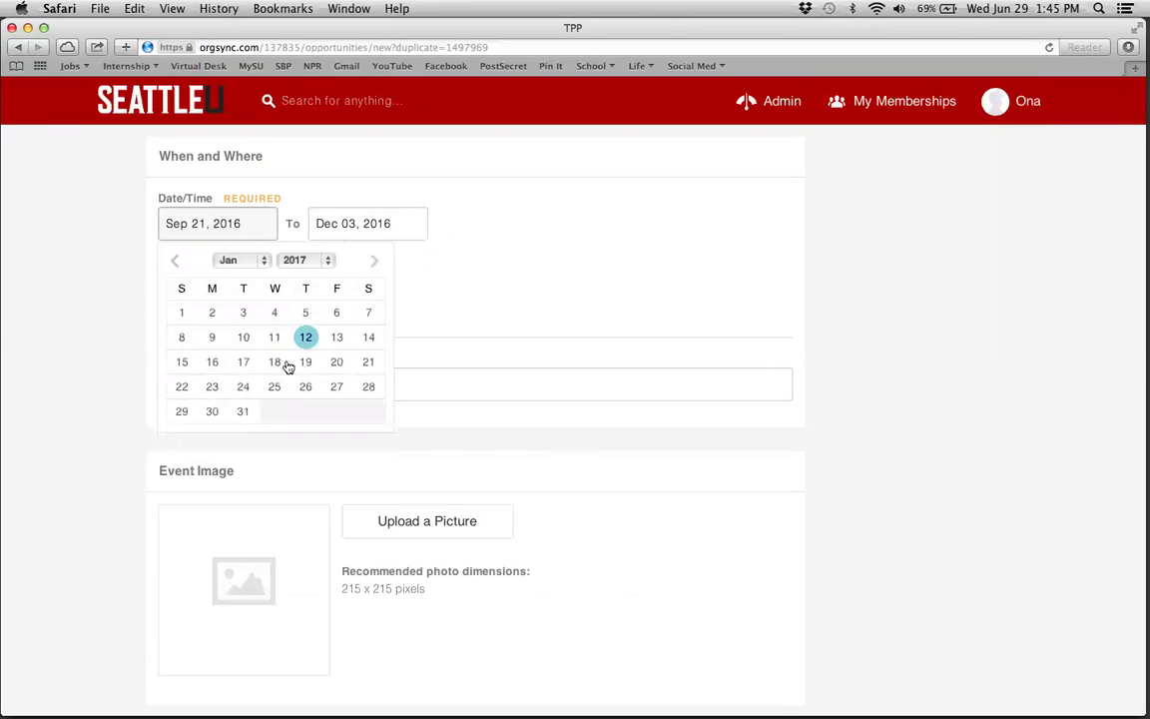
click(211, 313)
click(371, 222)
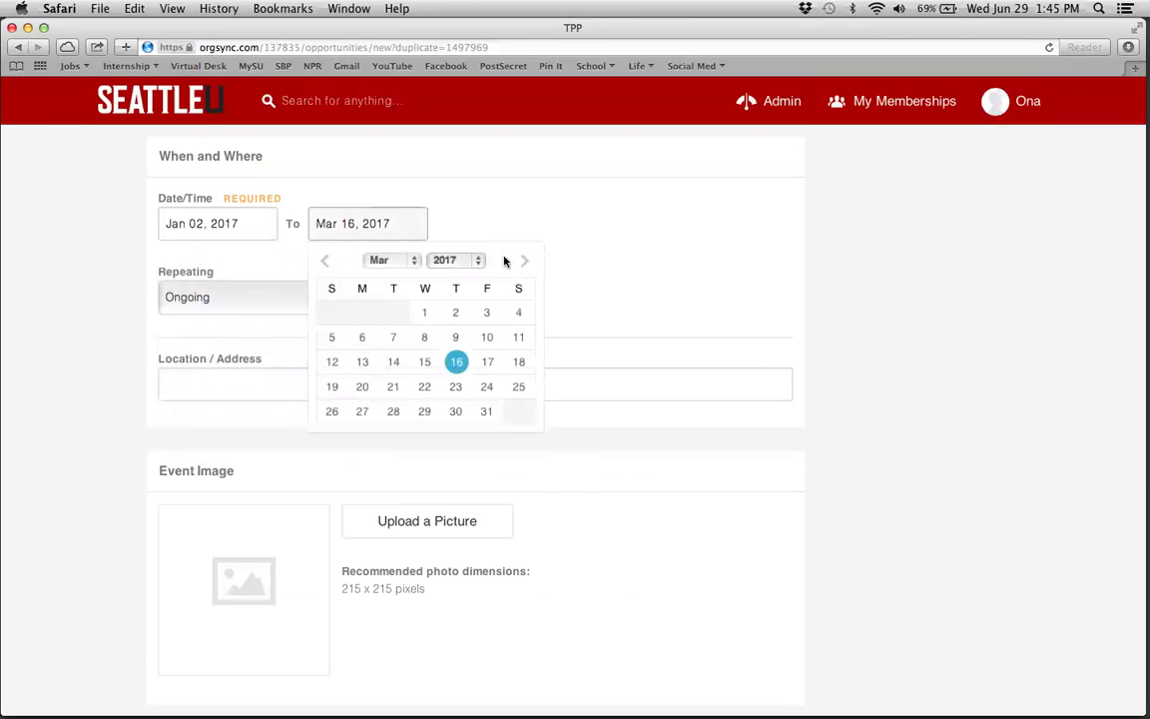
click(394, 412)
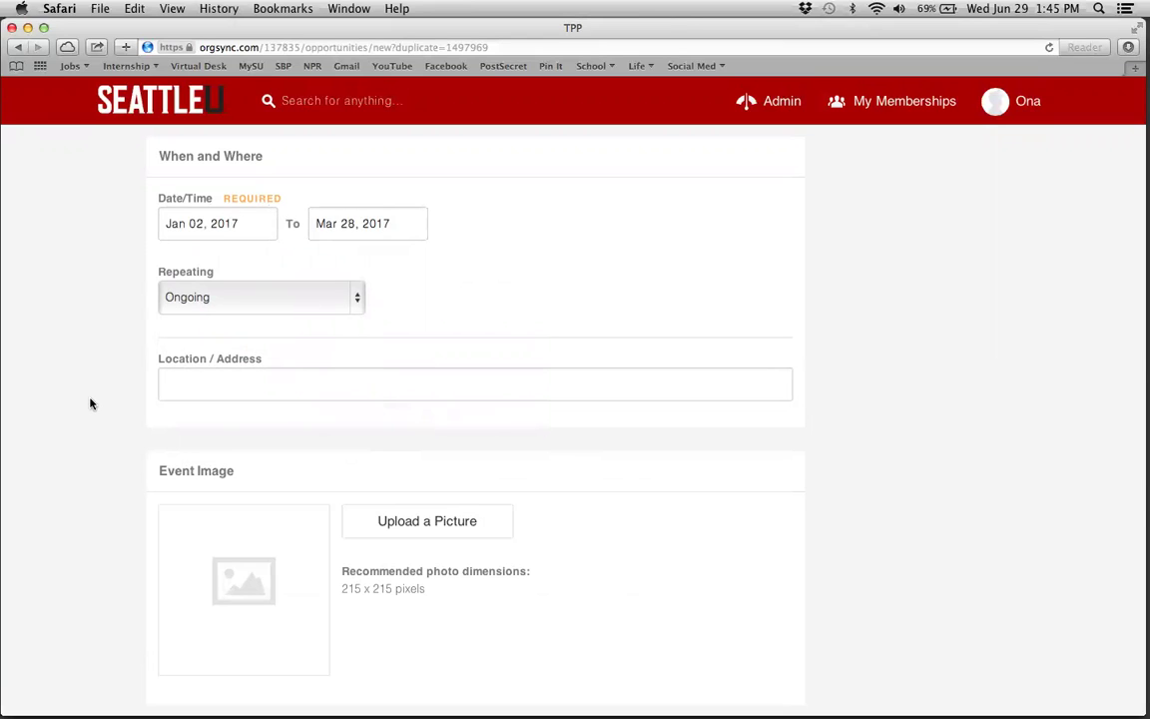
- Change the volunteer limit from 2 to 4 and create the opportunity
scroll(89, 403, down, 10)
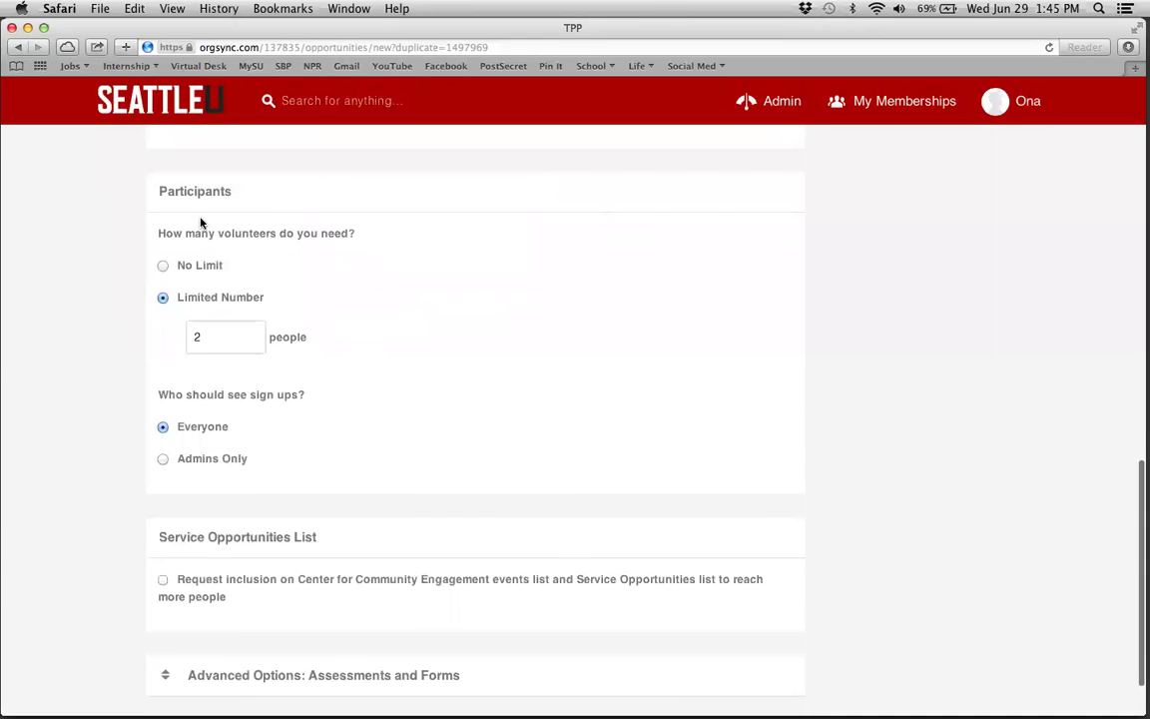
drag(241, 333, 184, 331)
text(4)
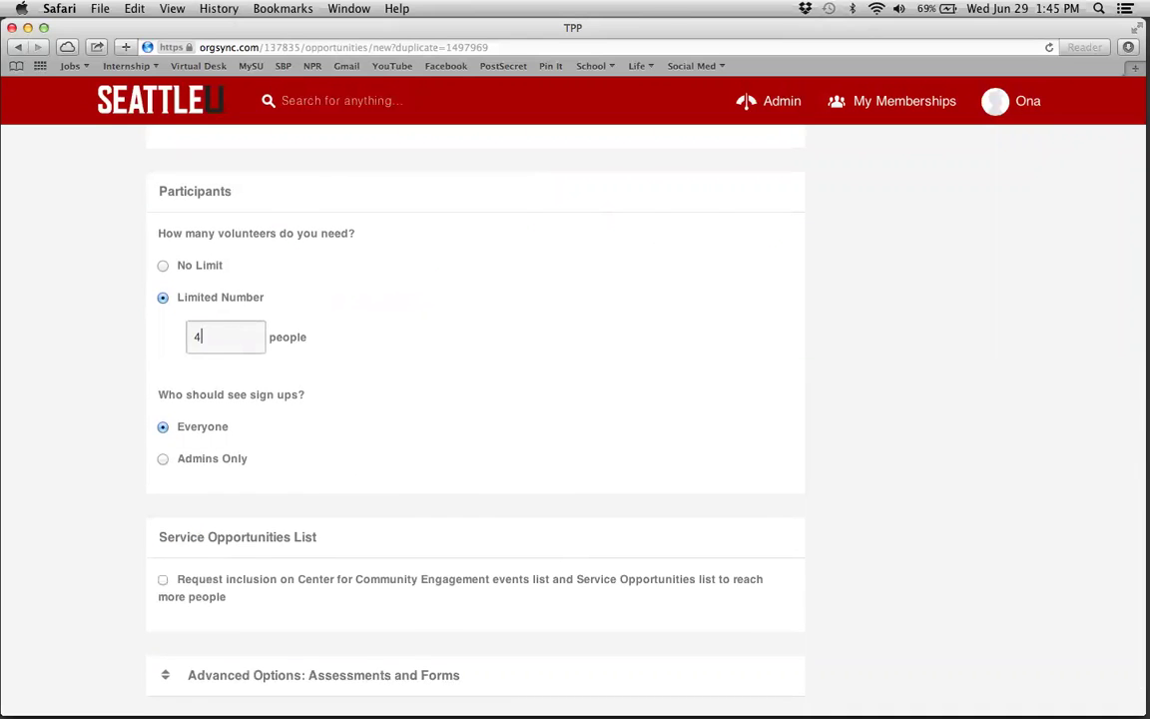
scroll(85, 451, down, 2)
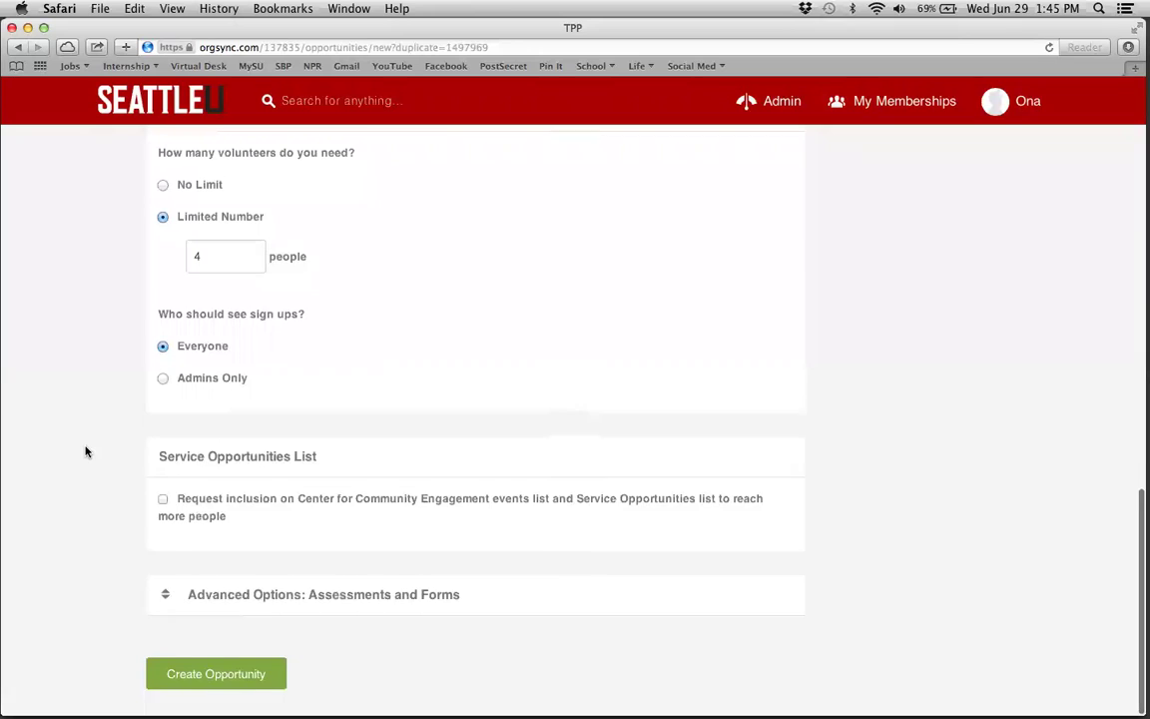
click(223, 685)
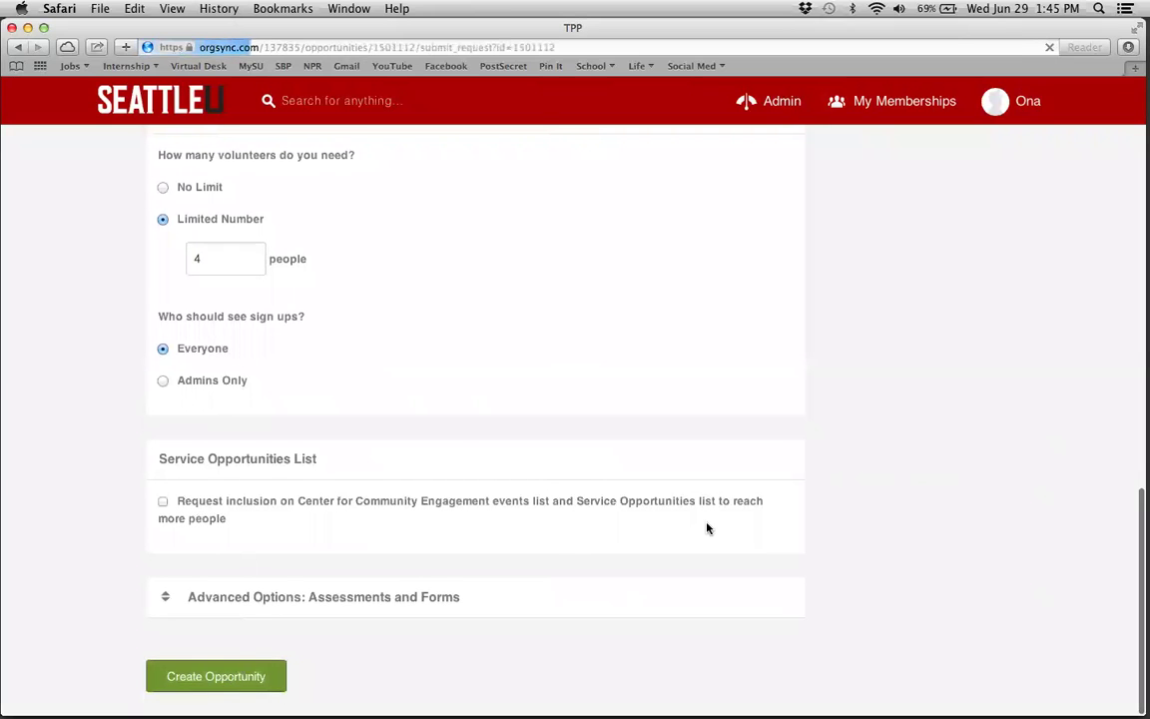
- Continue to 'You're Almost Done' and finish submitting the copy for Center for Community Engagement approval
click(803, 572)
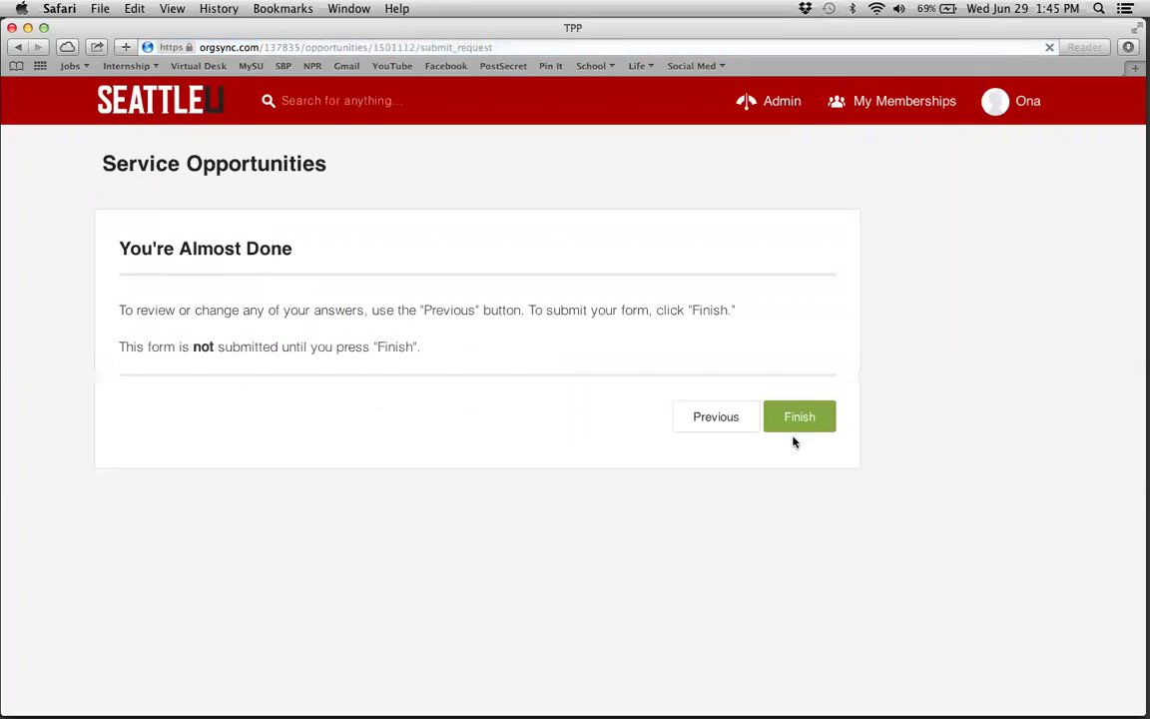
click(802, 426)
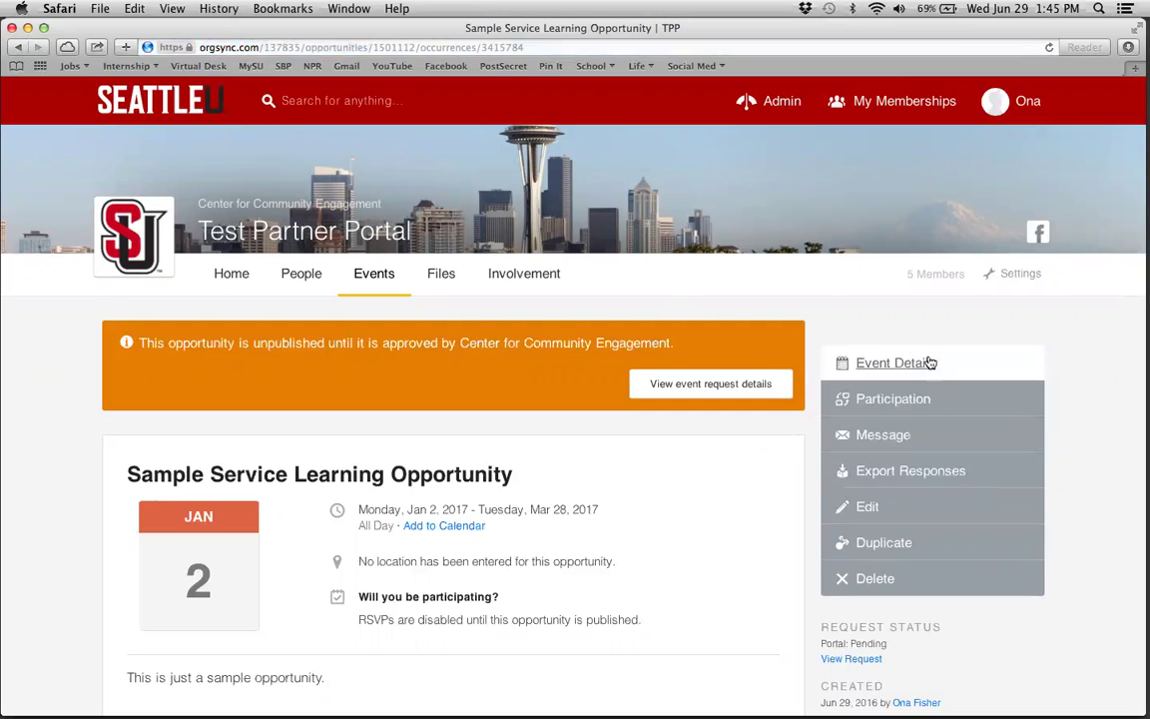
- Check the portal's empty Files page, then switch to members' Involvement hours
click(436, 285)
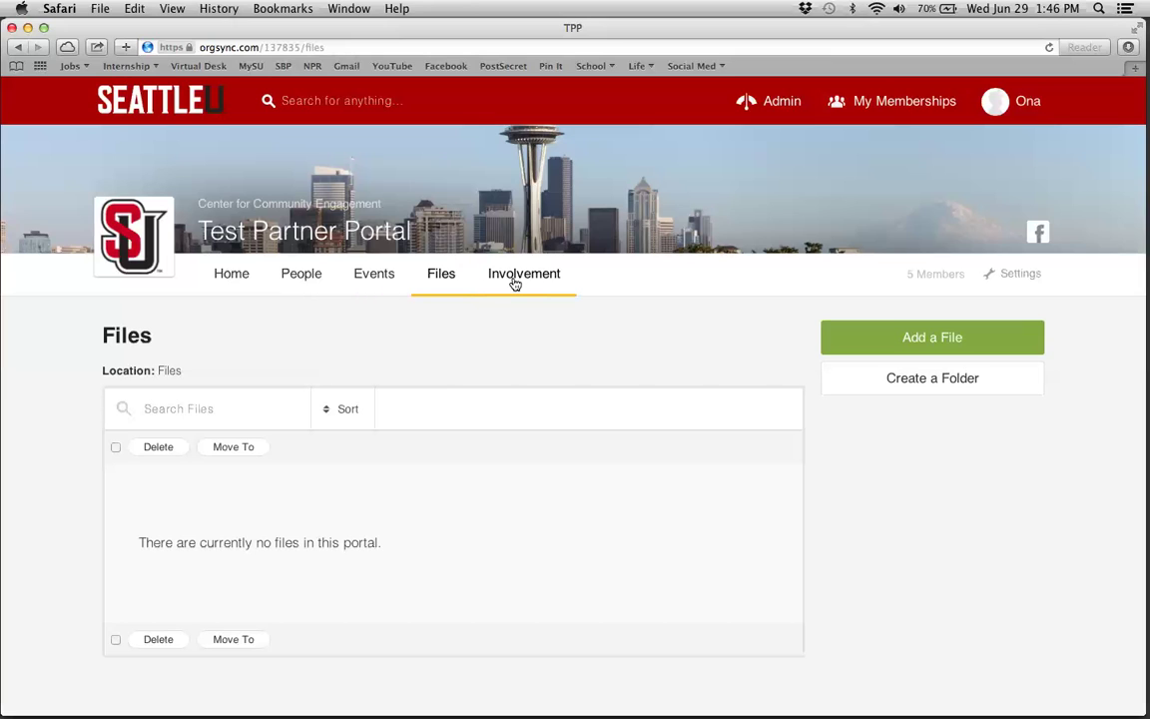
click(514, 284)
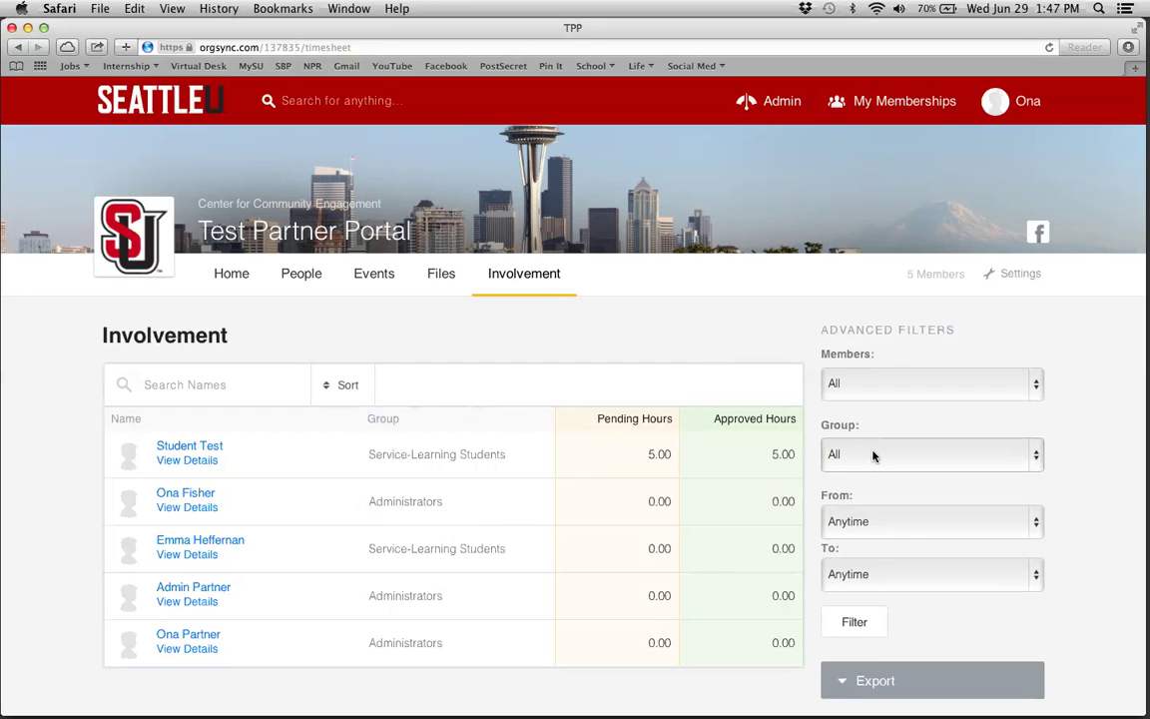
- Filter the Involvement hours list to Service-Learning Students and open the test student's hours details
click(873, 456)
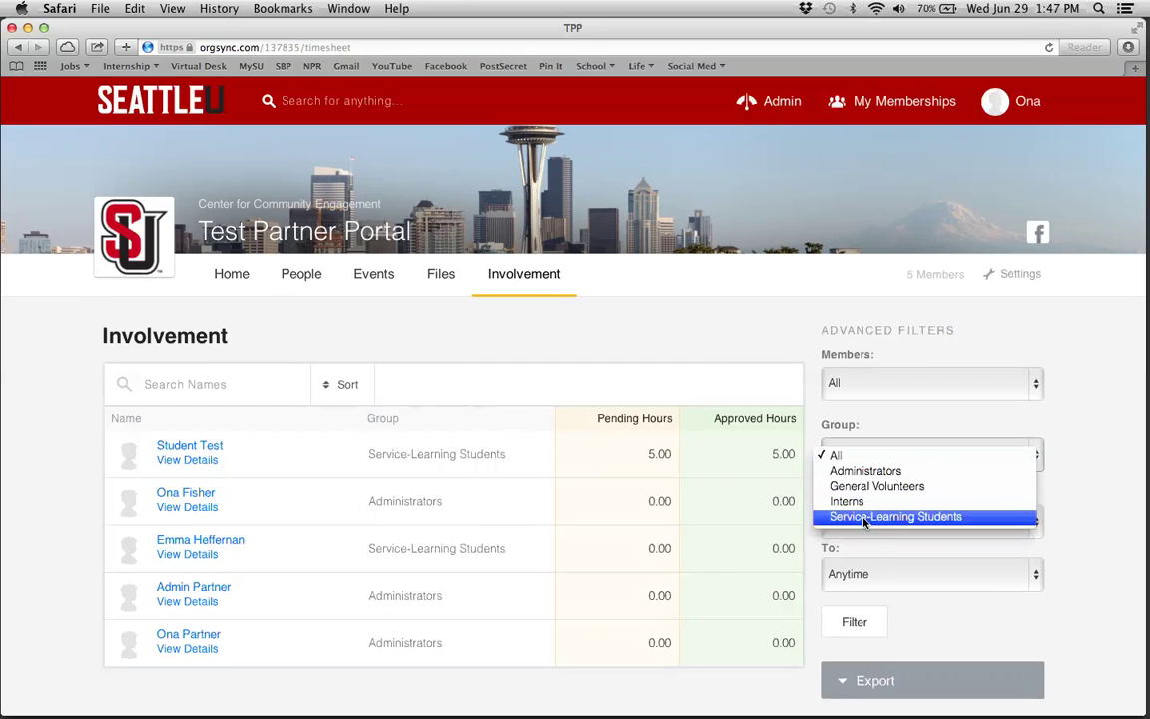
click(870, 424)
click(876, 460)
click(851, 522)
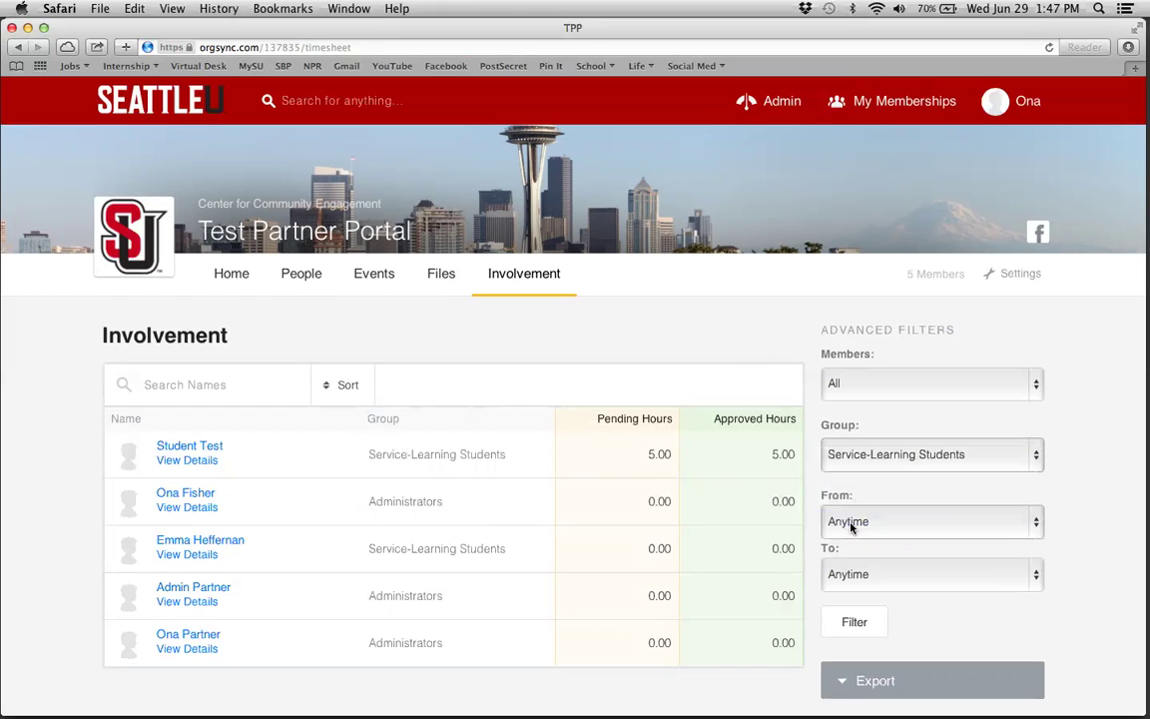
click(855, 621)
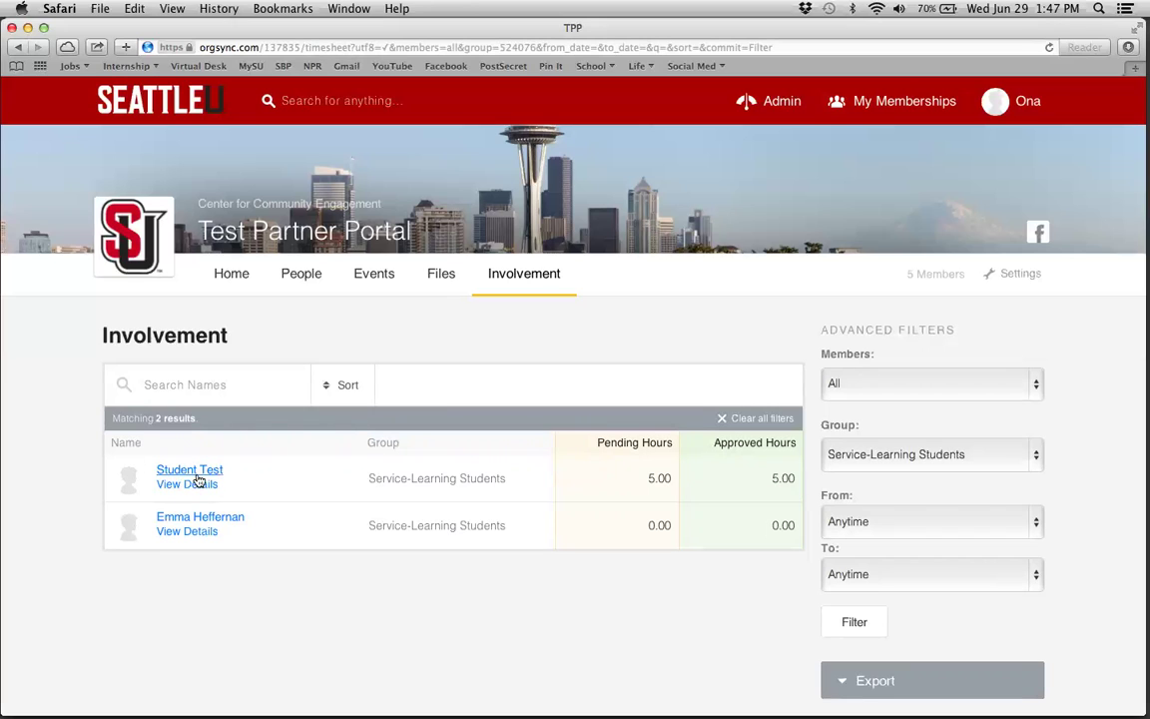
click(168, 485)
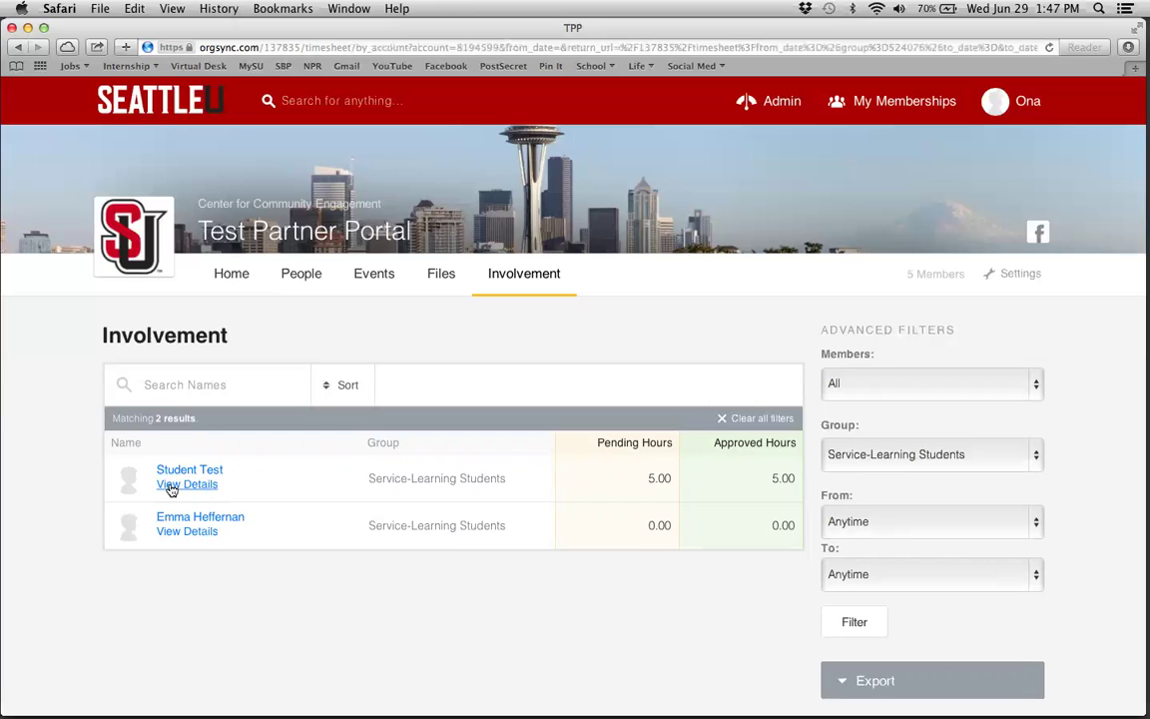
- Approve the test student's pending 5.0-hour Service Learning Project entry
scroll(462, 491, down, 2)
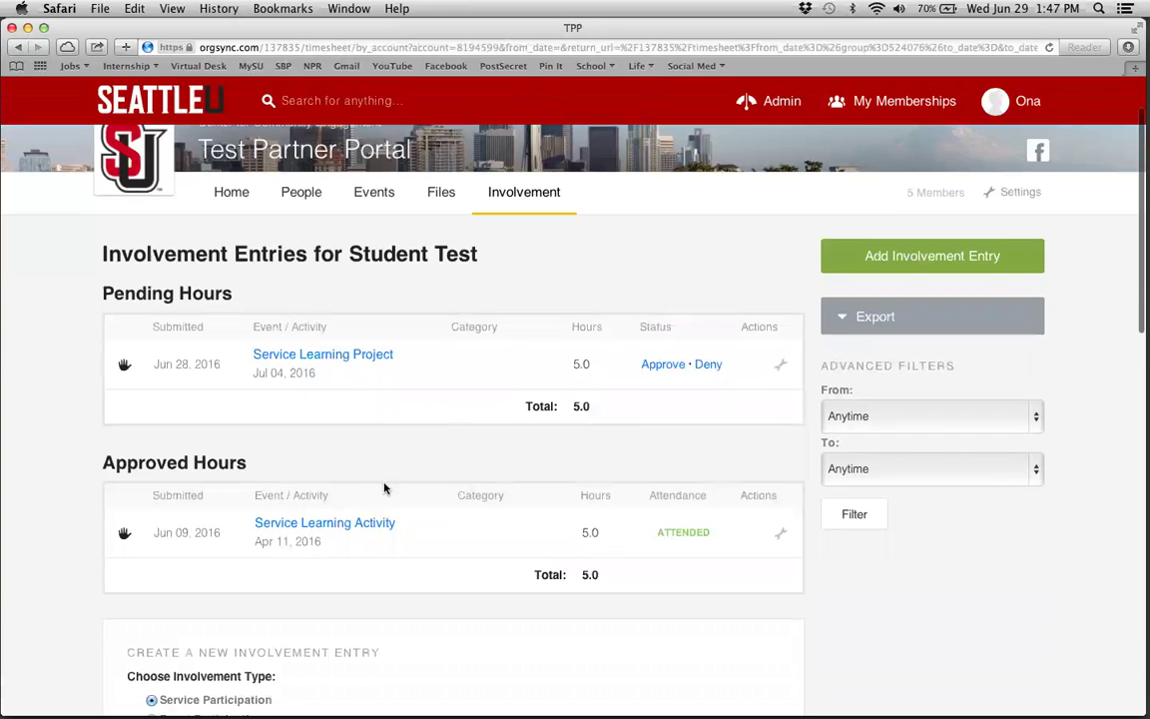
drag(88, 532, 804, 584)
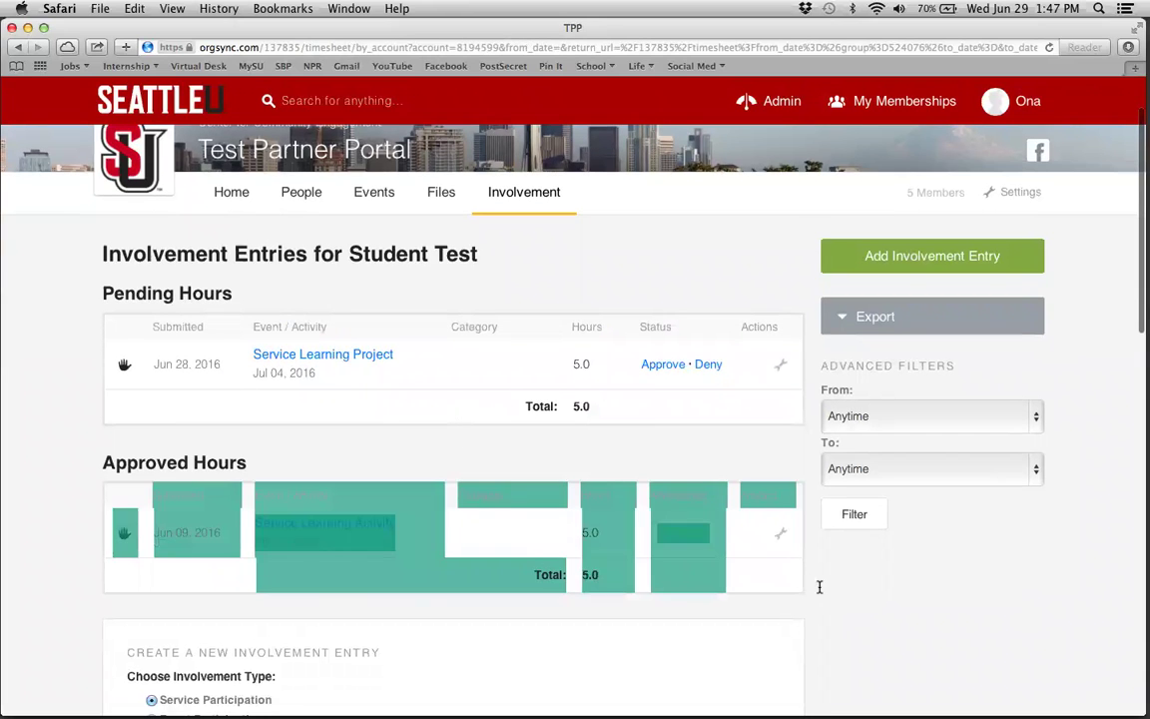
click(819, 586)
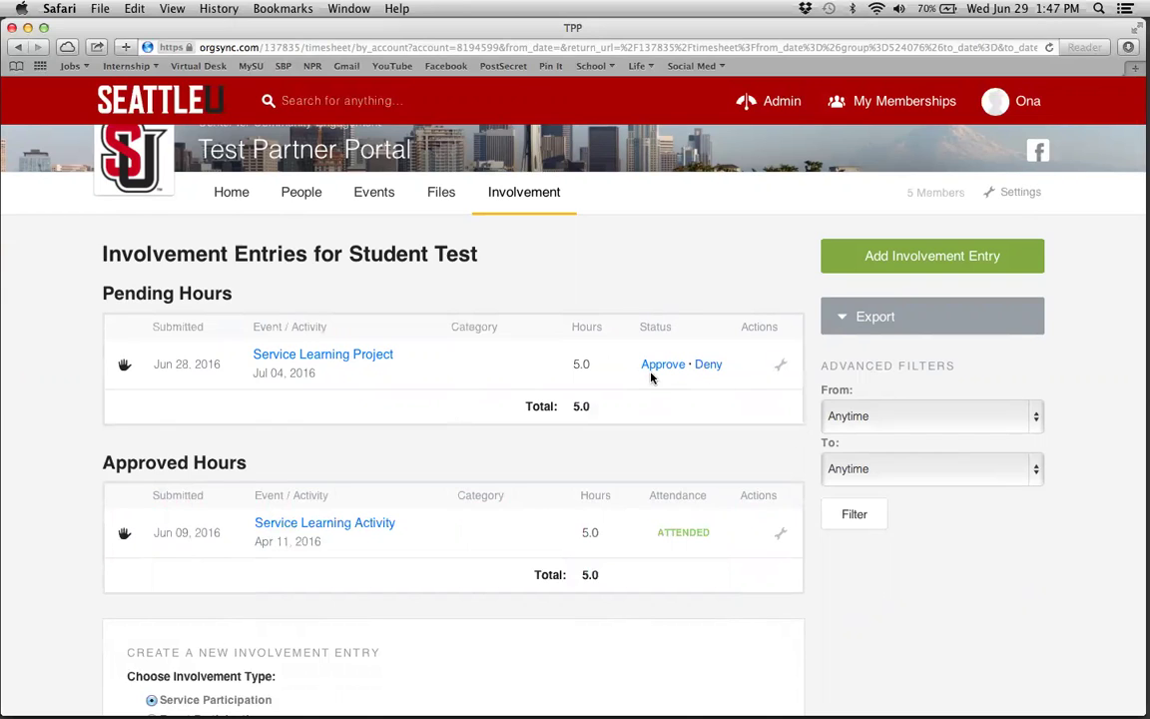
click(652, 367)
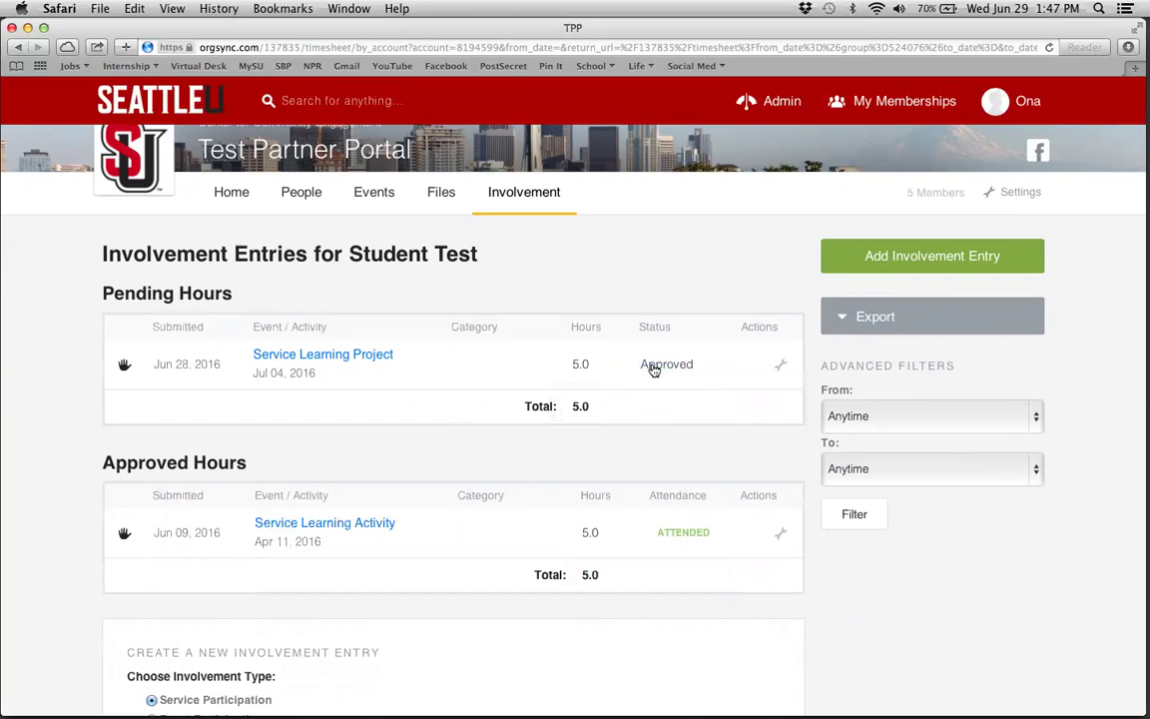
mouse_move(777, 367)
- Return to the Test Partner Portal home feed and open the account's Notifications inbox
click(228, 204)
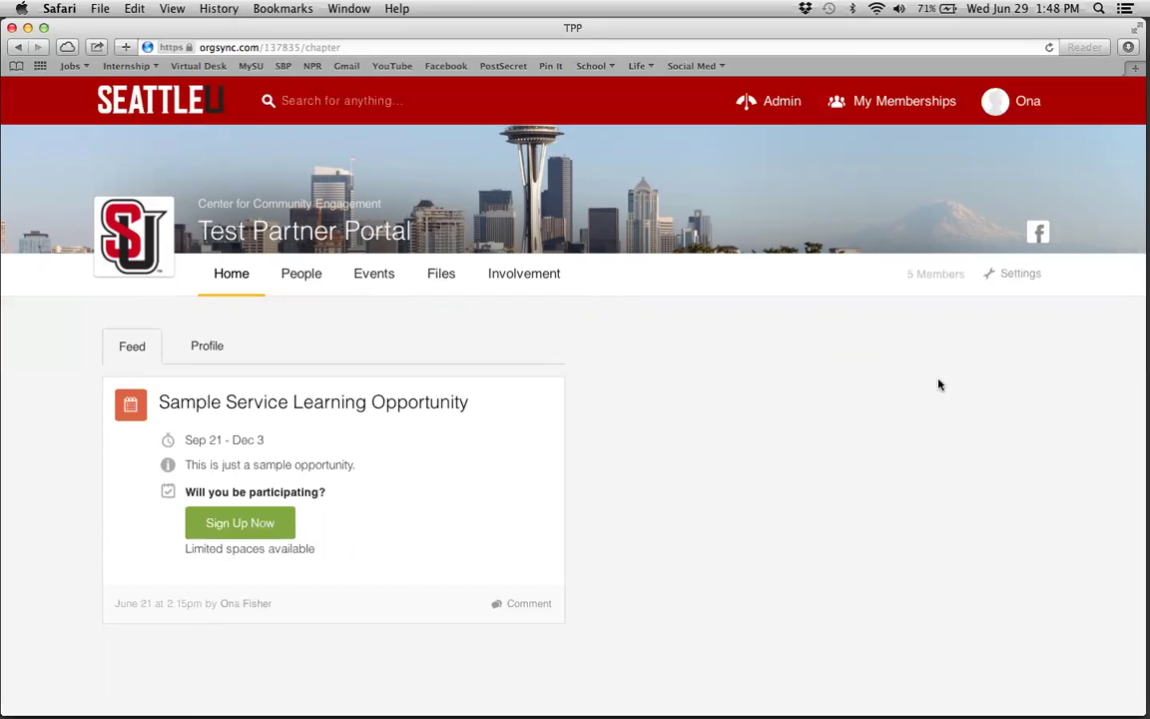
click(1022, 110)
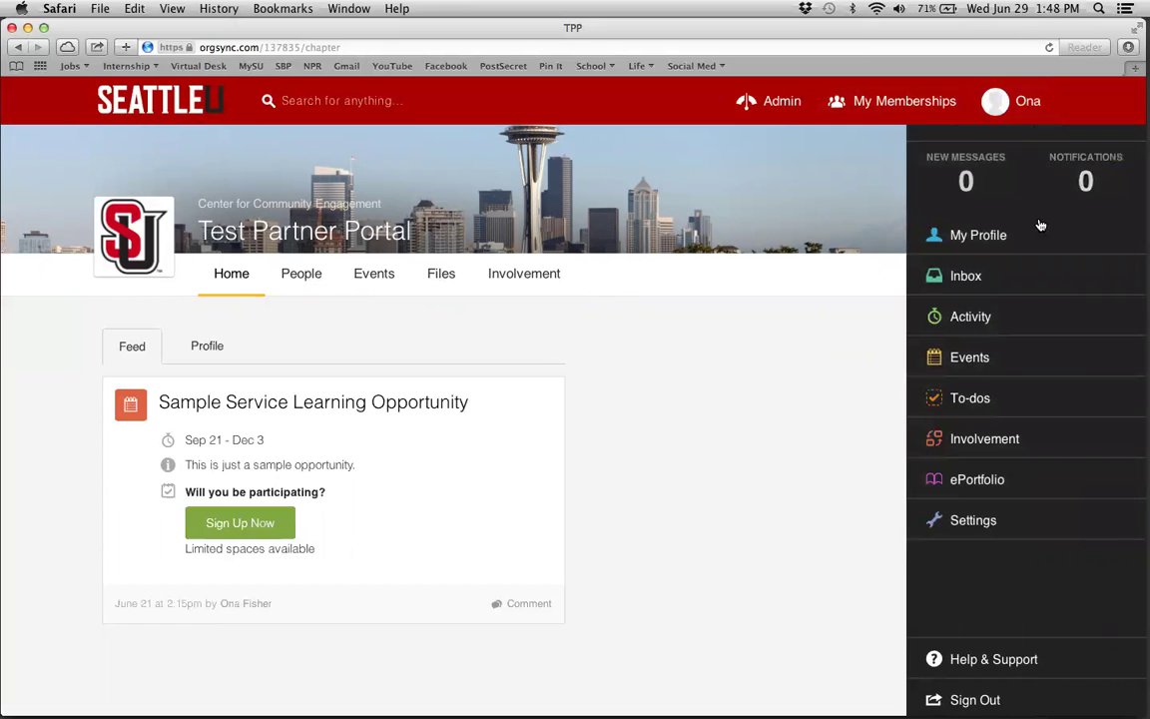
click(1076, 176)
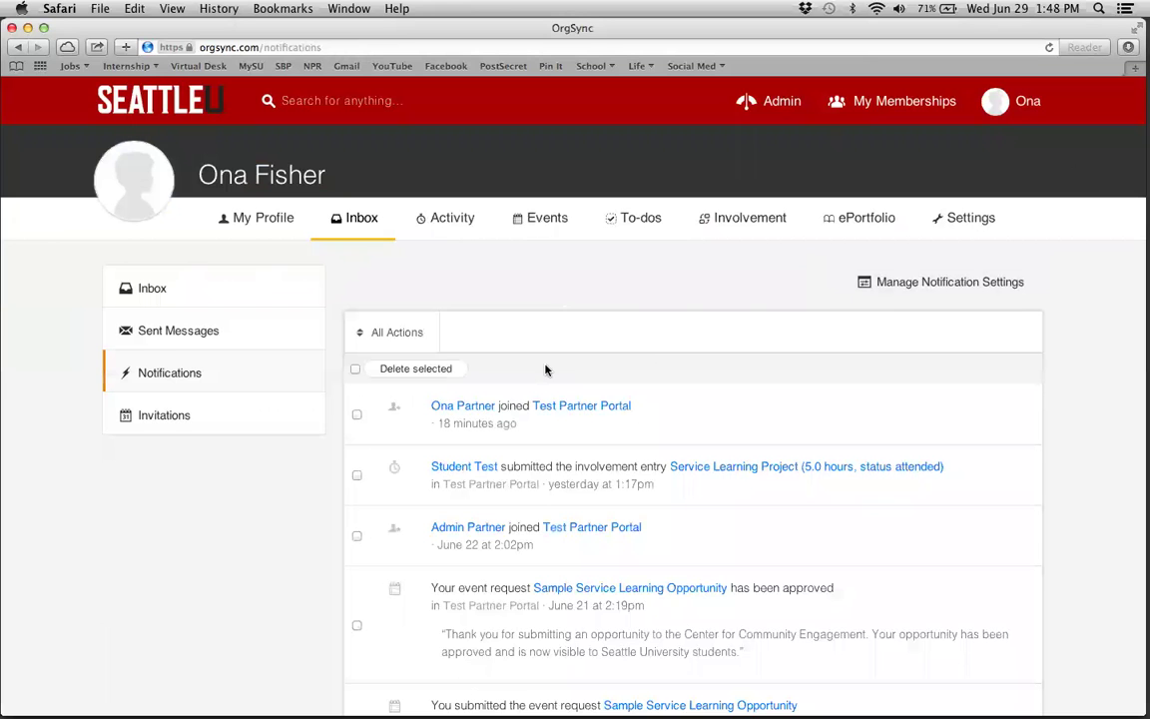
- Open Notification Settings from the Inbox and scroll through the portal notification choices
scroll(545, 371, down, 5)
scroll(545, 370, up, 5)
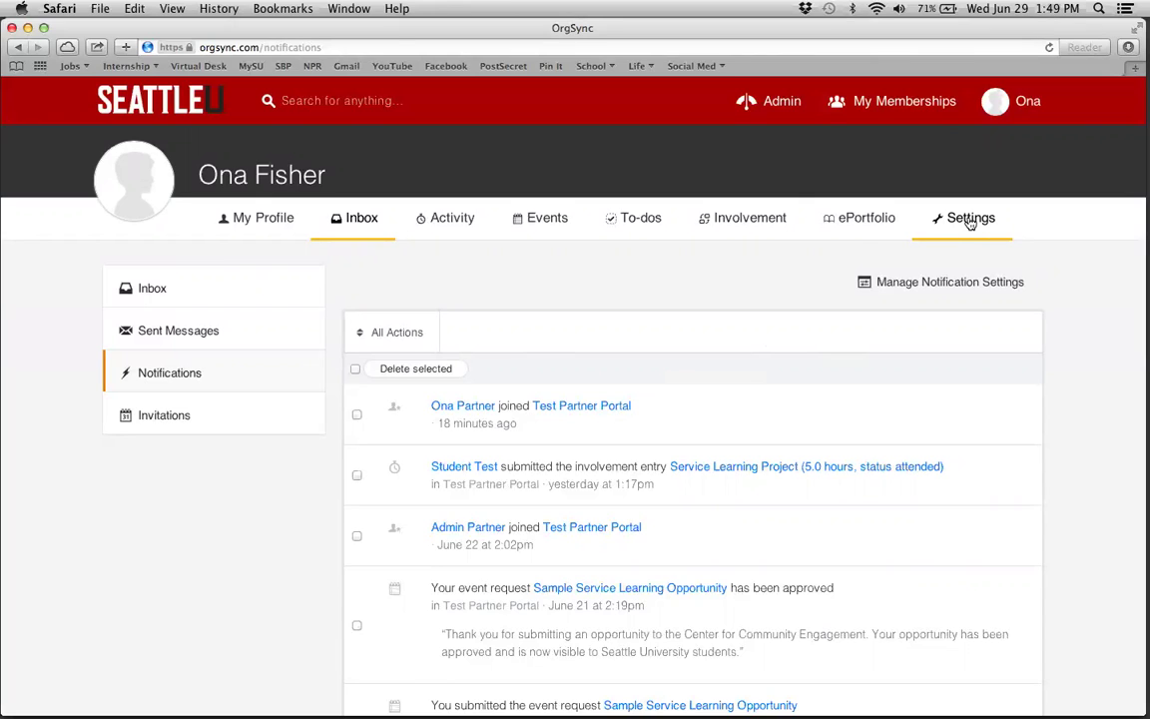
click(969, 222)
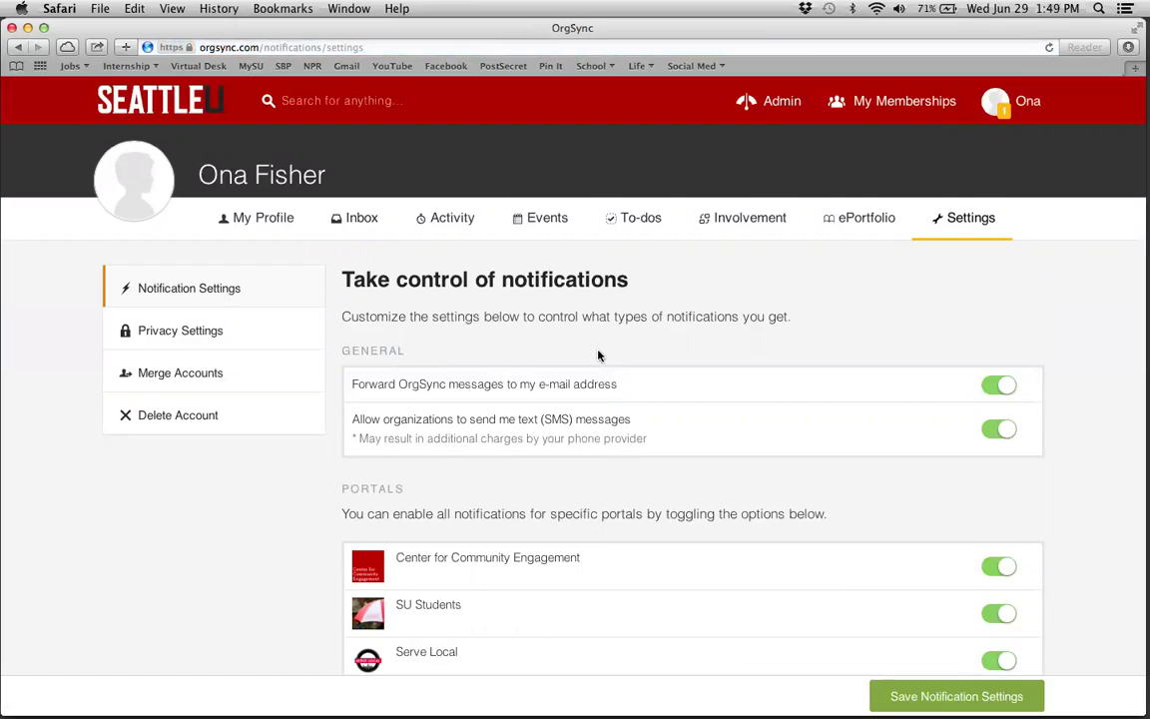
scroll(603, 360, down, 4)
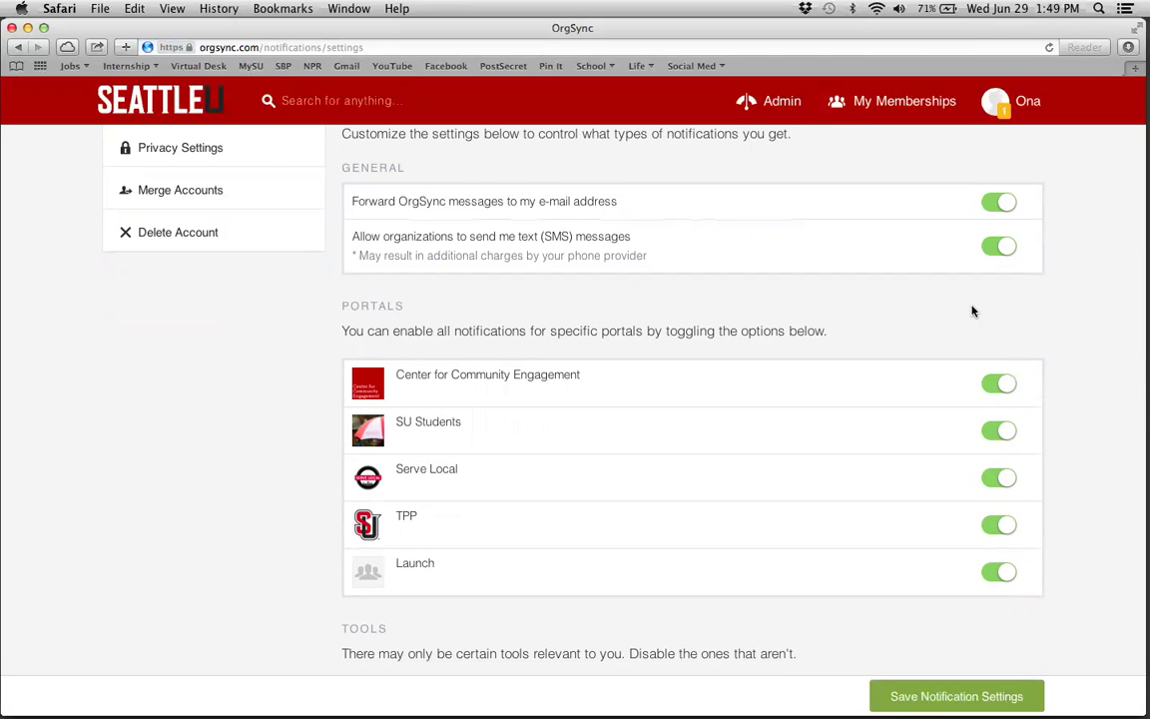
scroll(974, 311, down, 10)
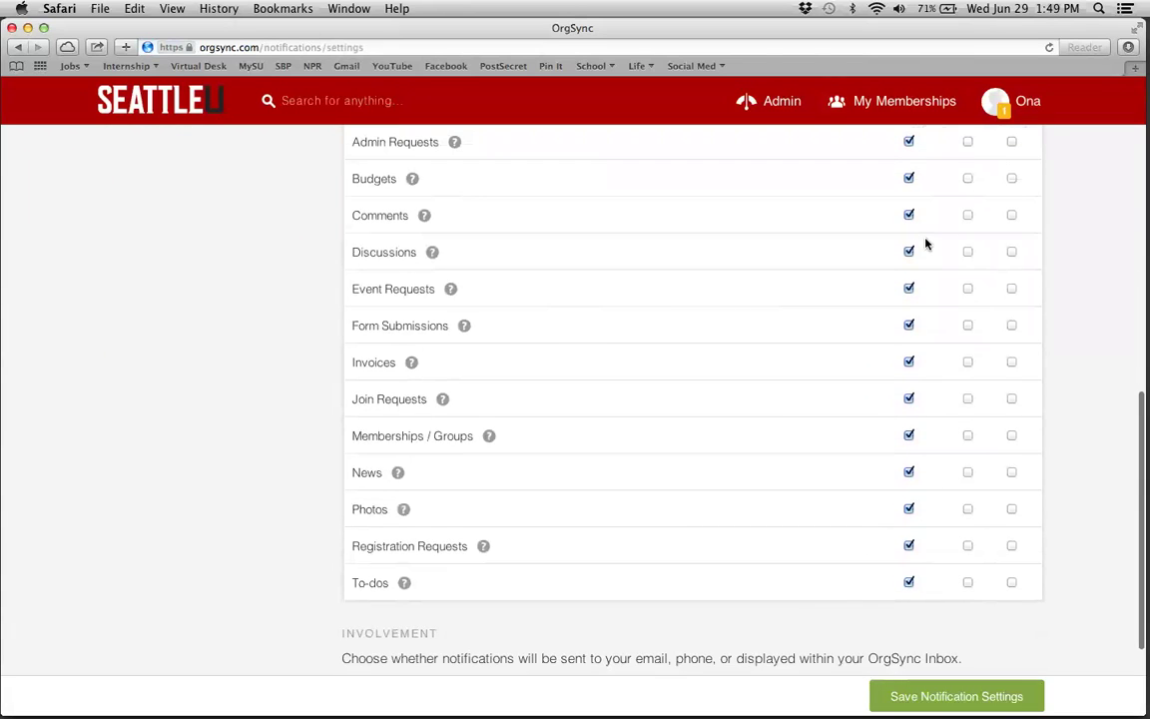
scroll(925, 244, up, 5)
scroll(925, 243, down, 2)
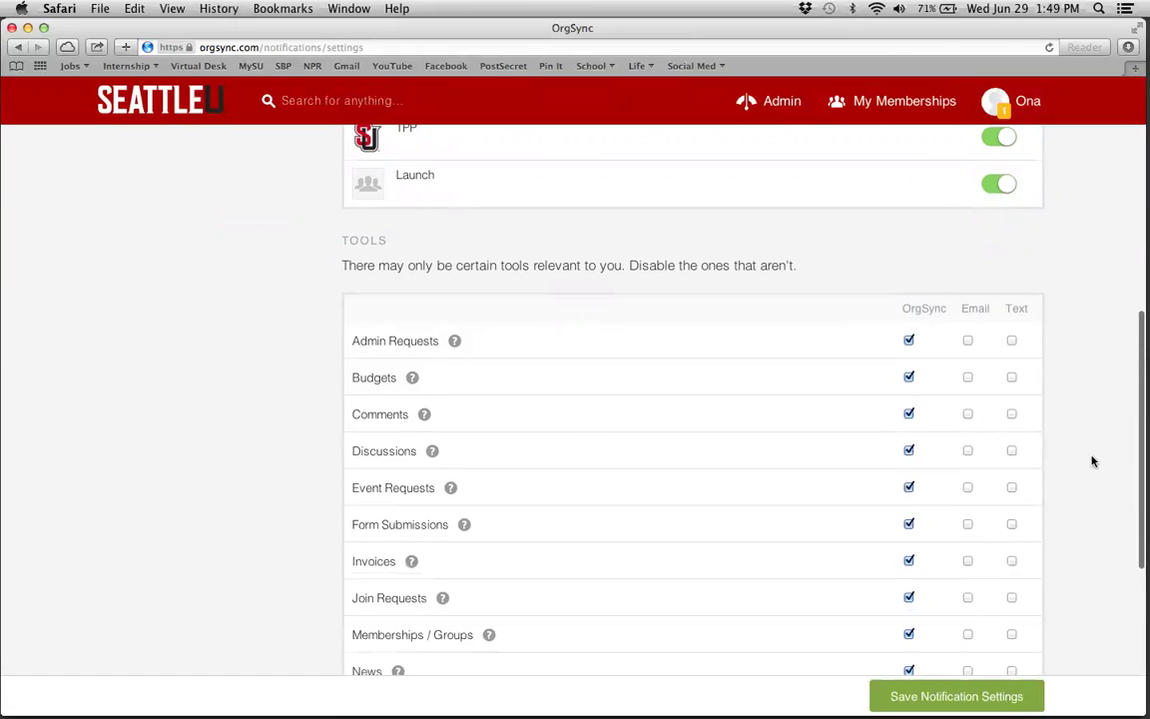
- Look over the tool notification options without changing them, then return to My Profile
scroll(1092, 462, down, 5)
scroll(1092, 461, up, 7)
scroll(1092, 461, down, 5)
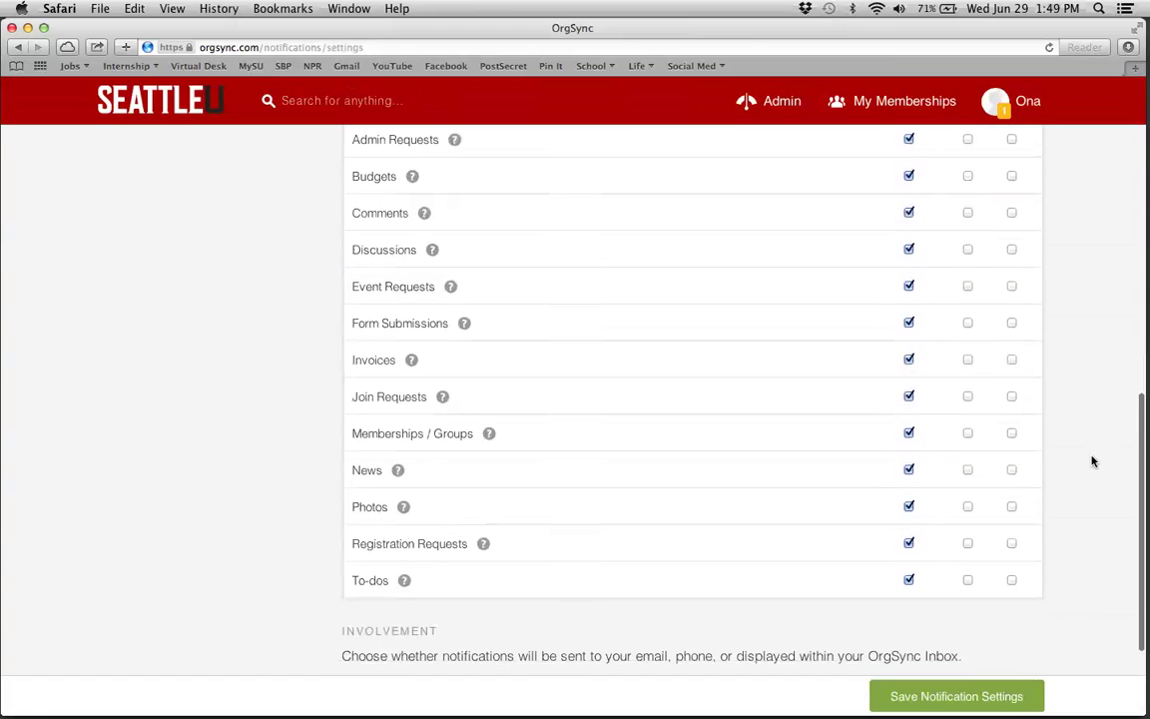
scroll(826, 301, up, 3)
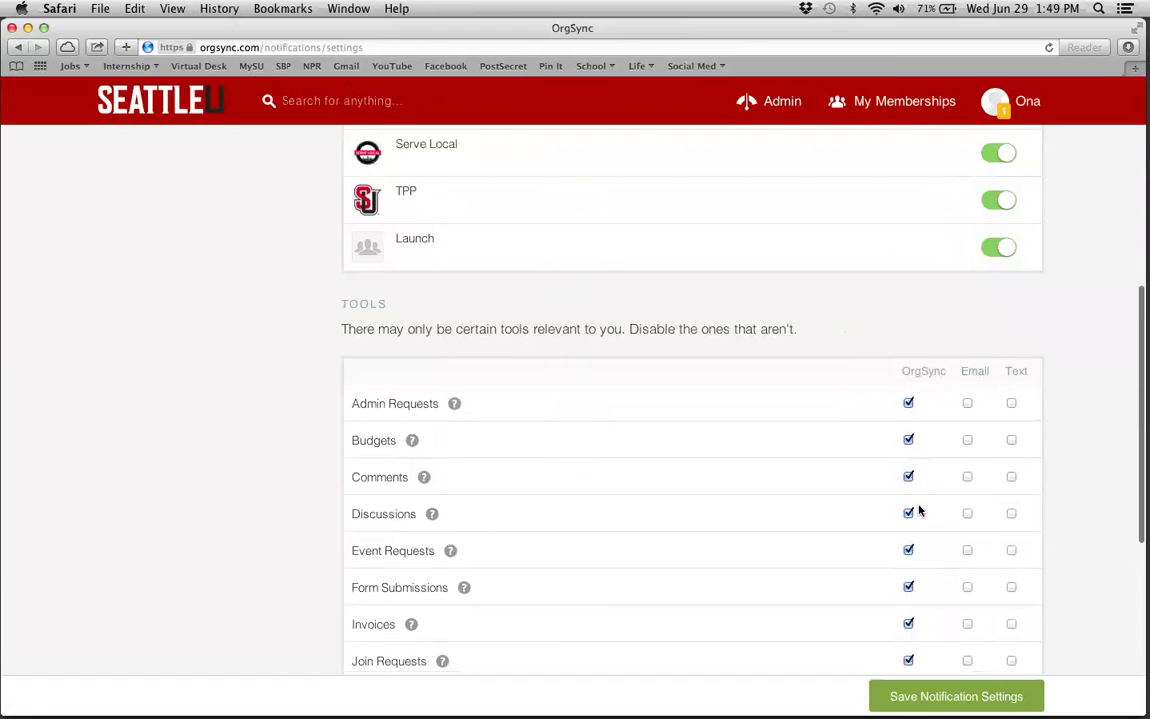
scroll(919, 511, up, 3)
scroll(919, 512, down, 7)
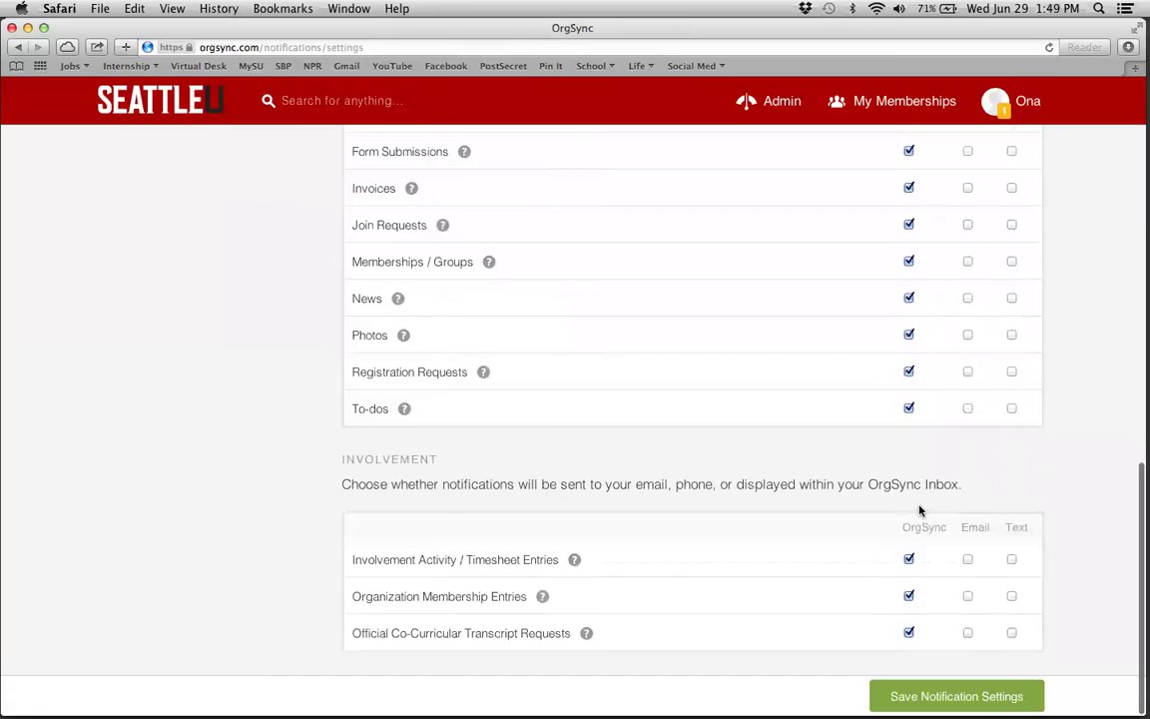
scroll(919, 511, up, 10)
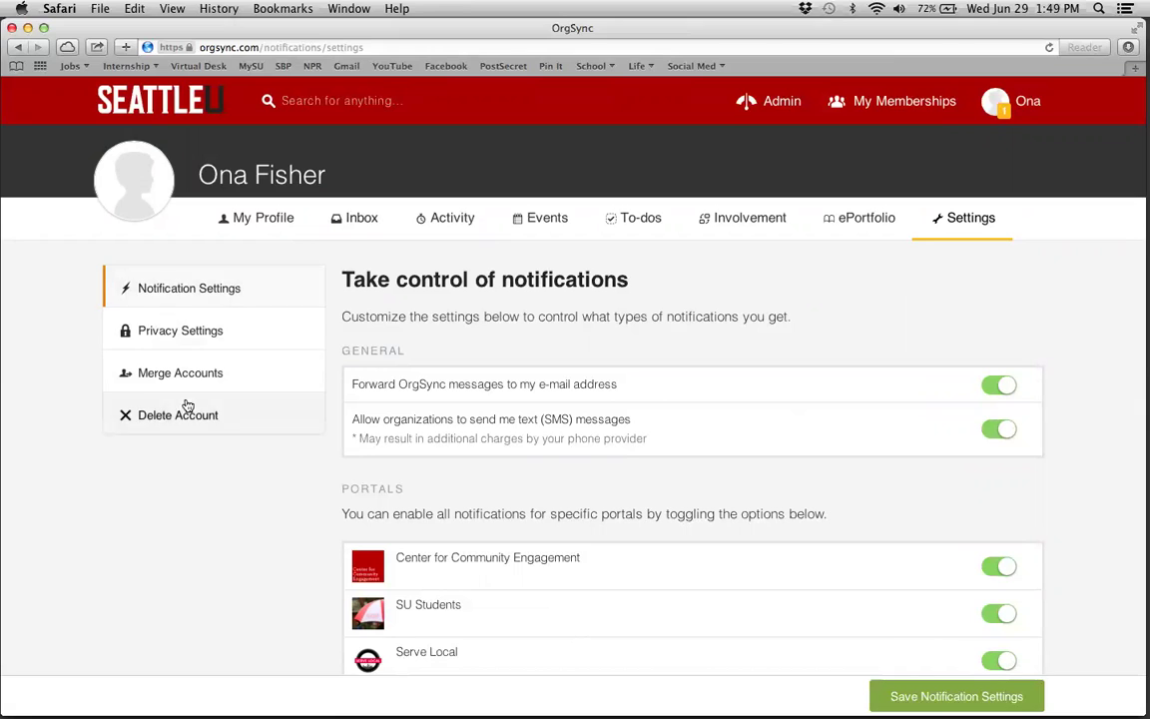
click(257, 226)
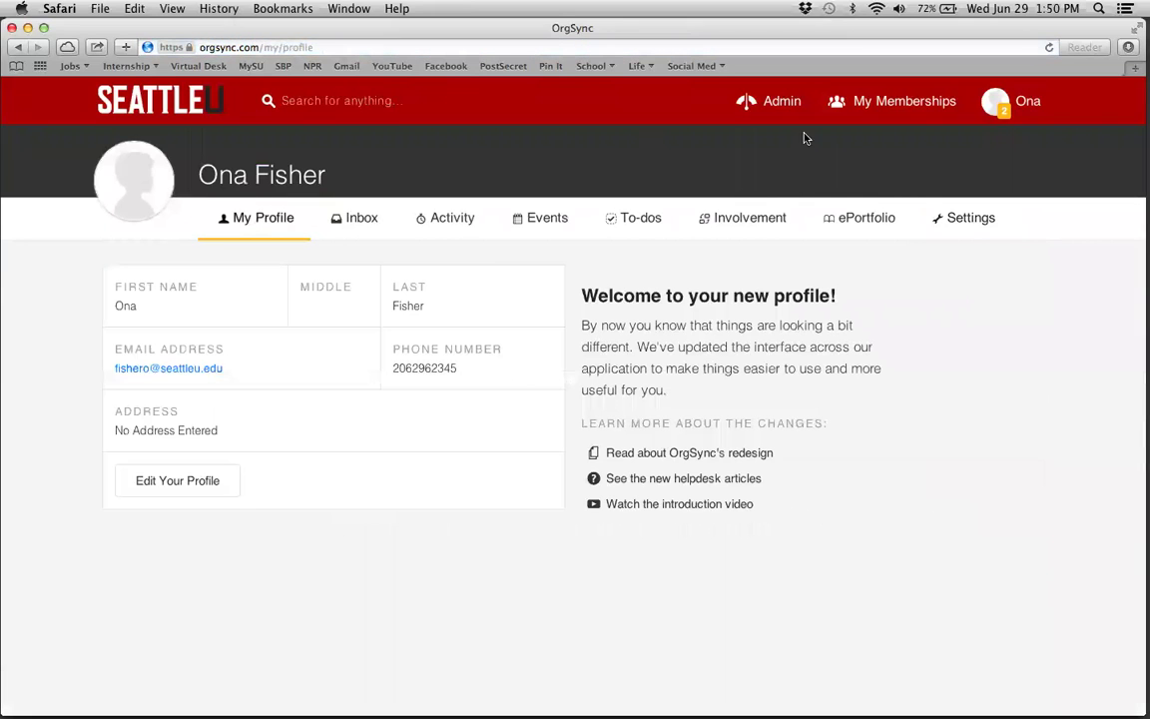
- Switch to Test Partner Portal from My Memberships and open its Organization settings
click(903, 103)
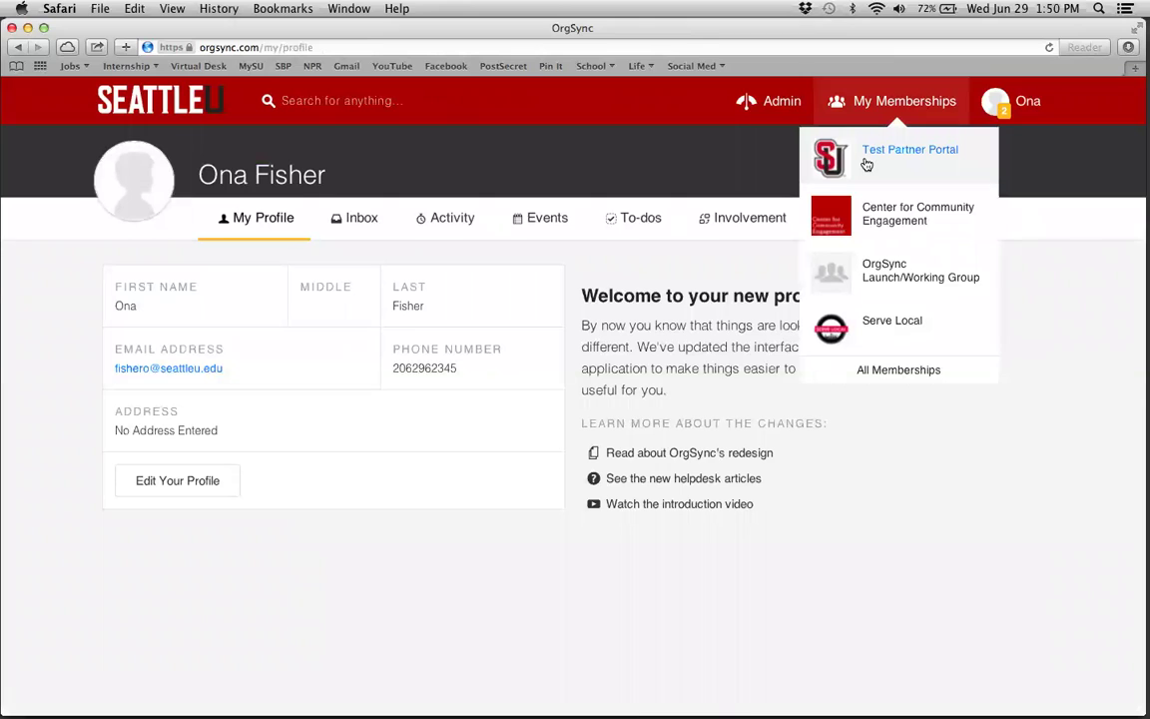
click(866, 163)
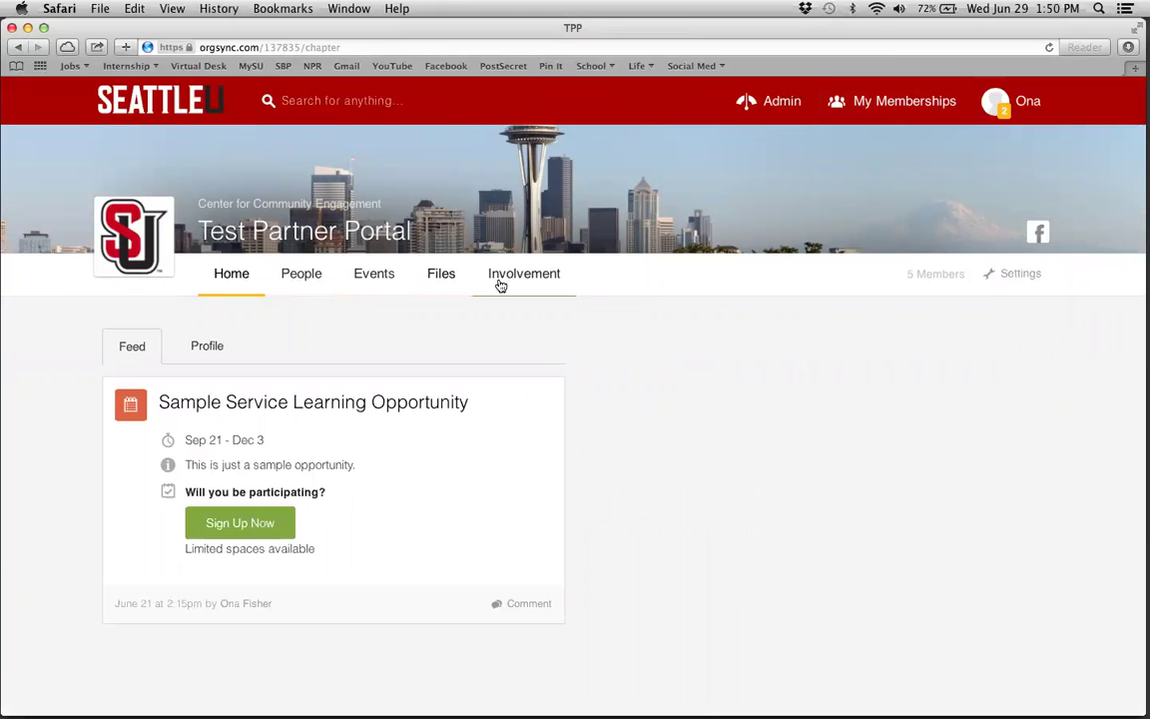
click(1008, 278)
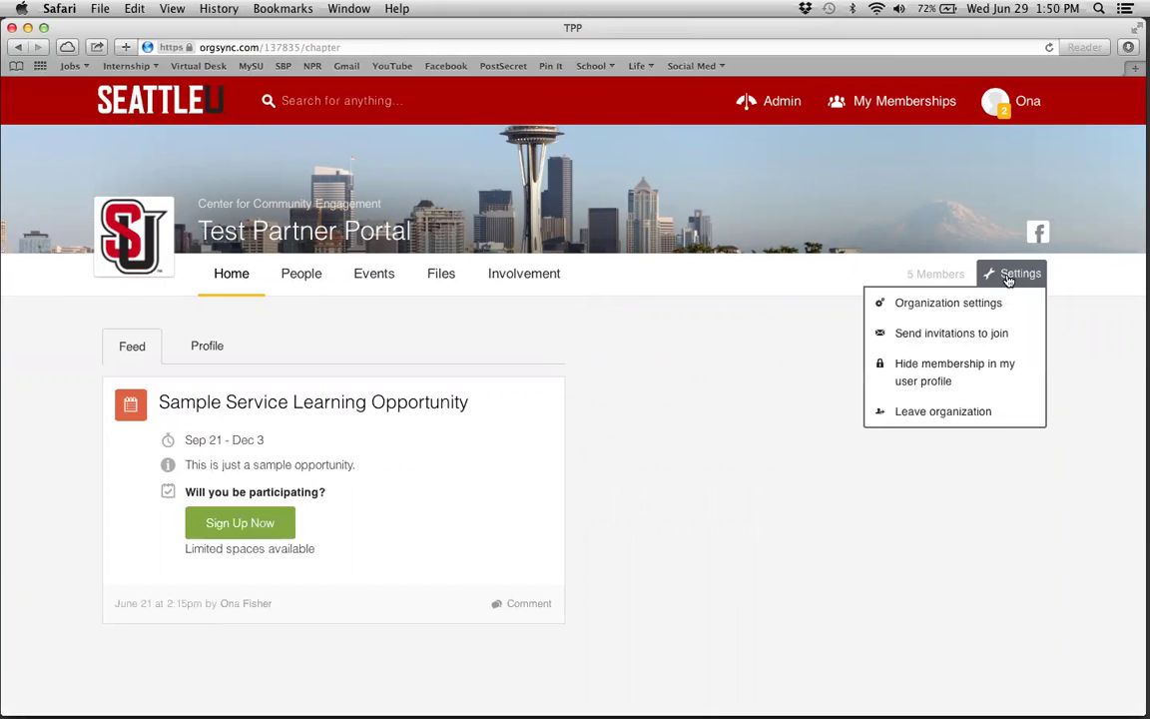
click(1008, 280)
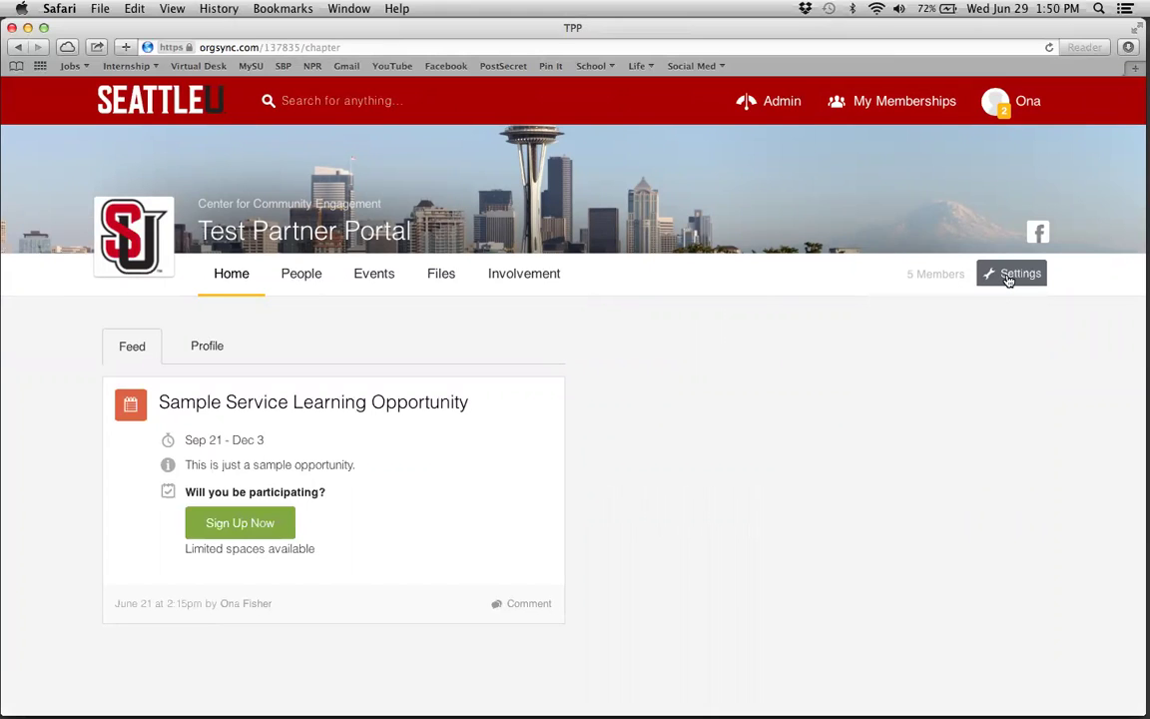
click(1005, 282)
click(1003, 286)
click(1008, 284)
click(996, 304)
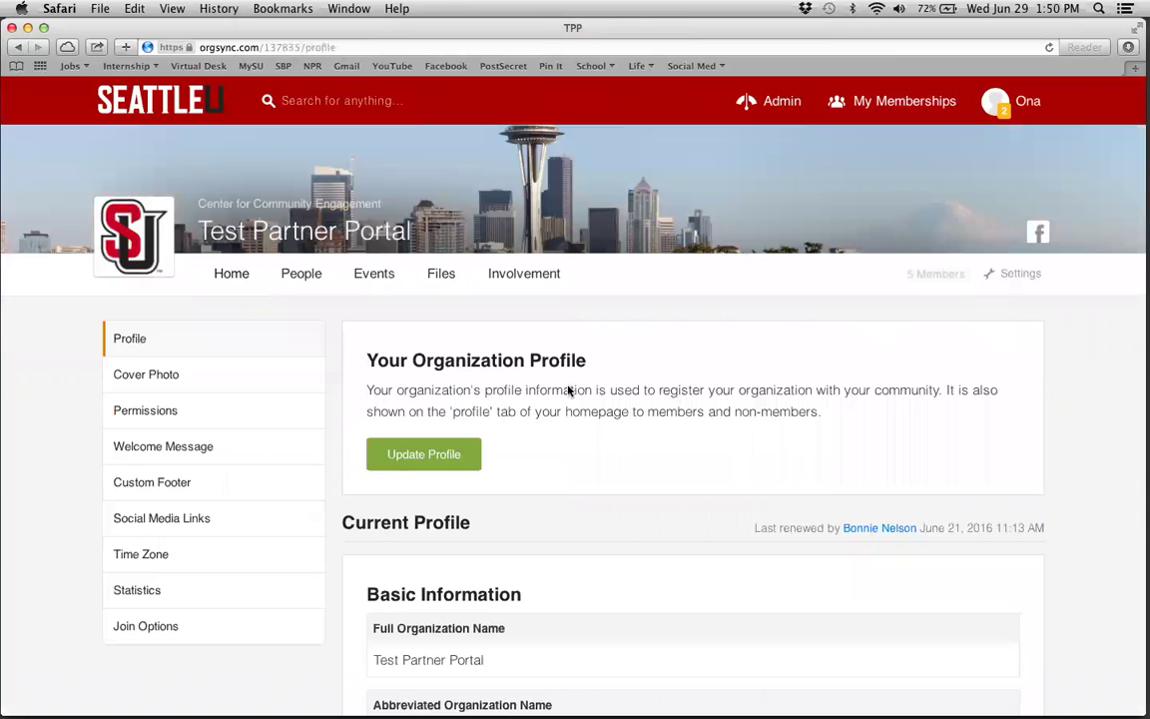
- Review Test Partner Portal's tool permissions, leaving Messaging disabled, then go back to the portal Home
click(130, 420)
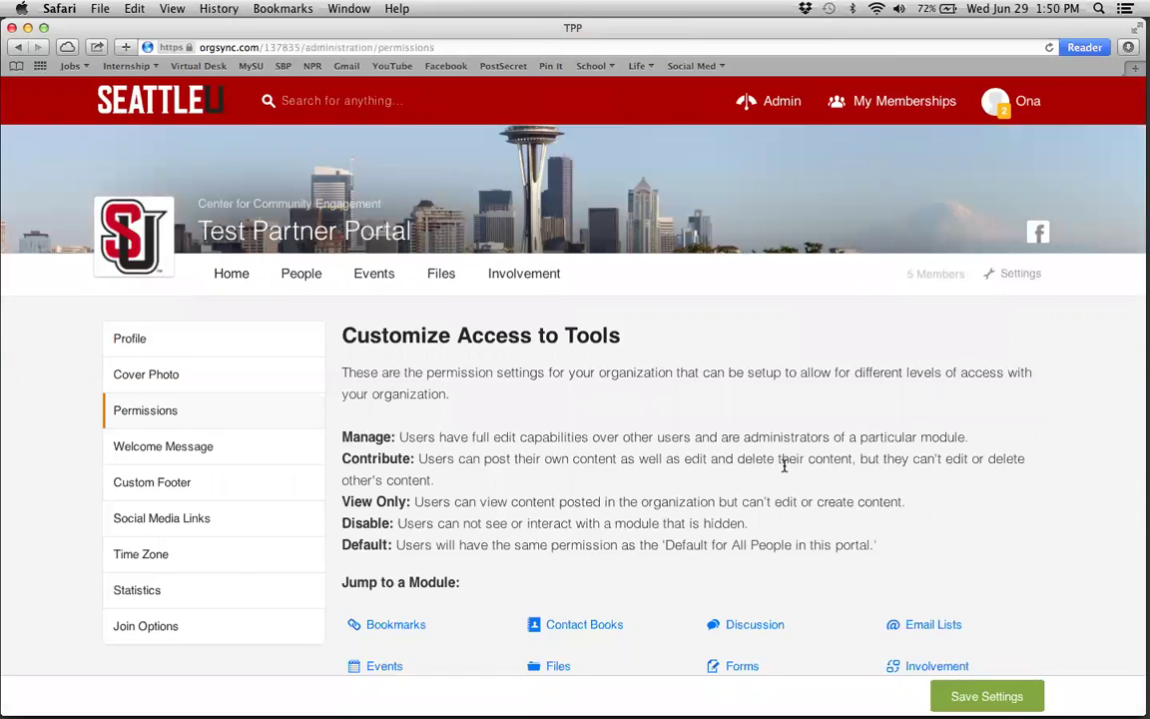
scroll(784, 465, down, 5)
scroll(784, 465, down, 13)
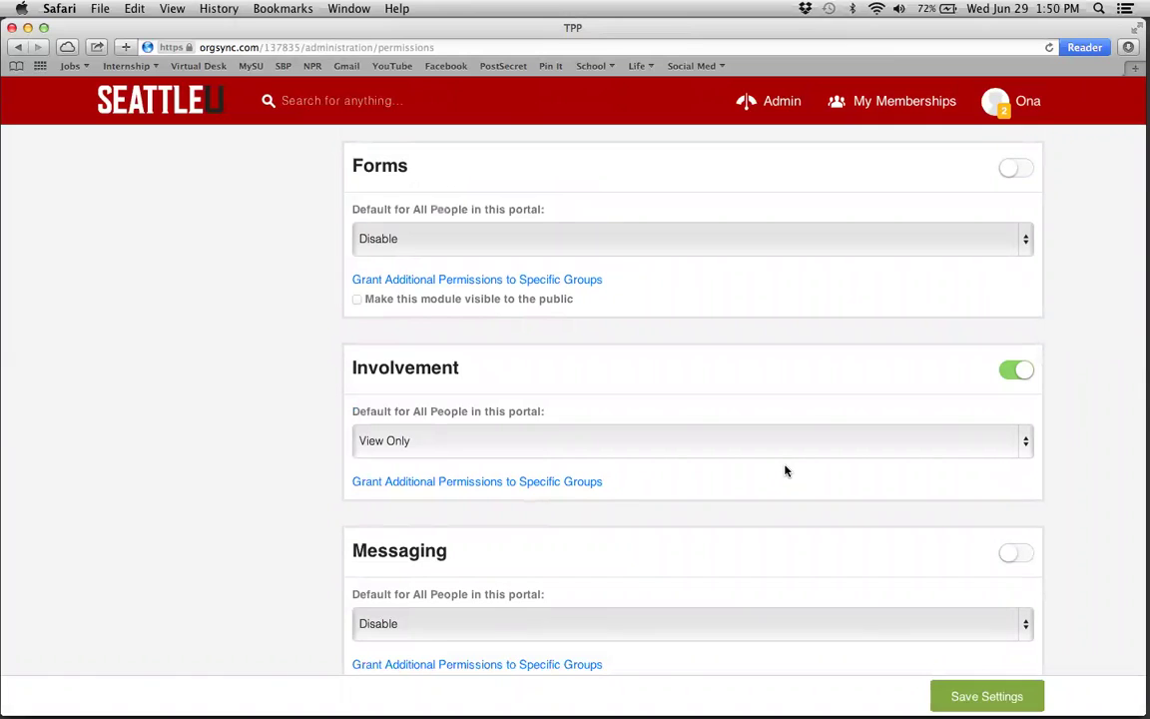
scroll(785, 468, down, 3)
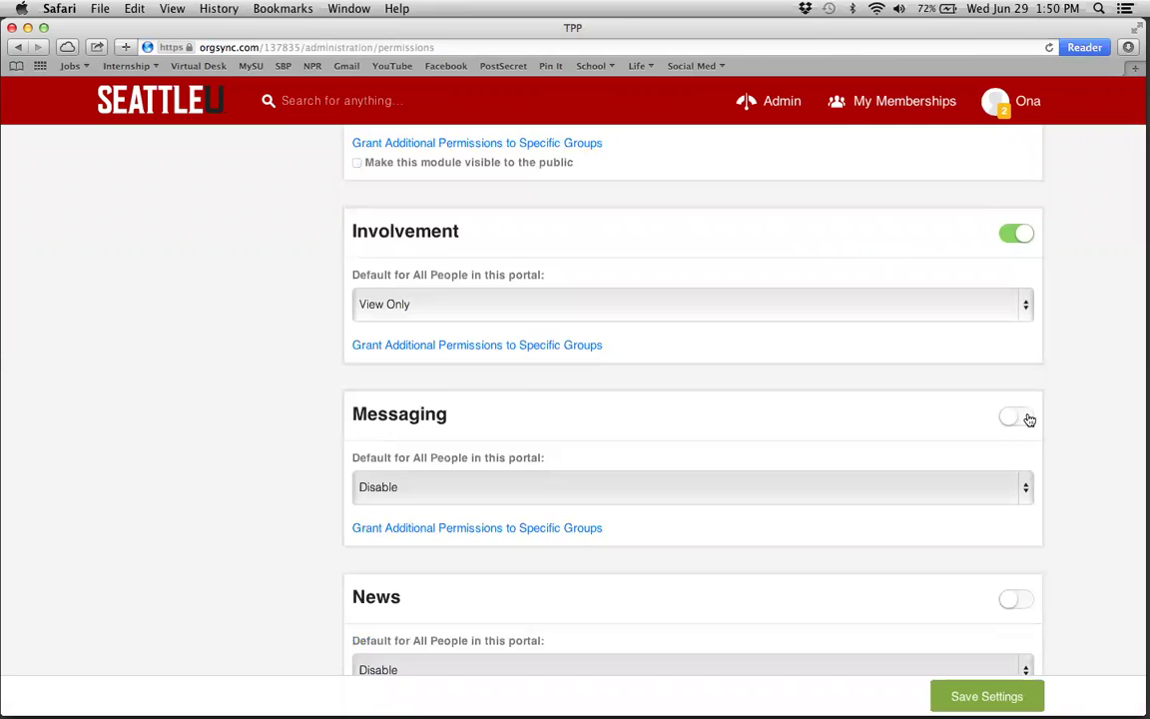
click(1020, 418)
click(1014, 419)
scroll(1074, 423, up, 20)
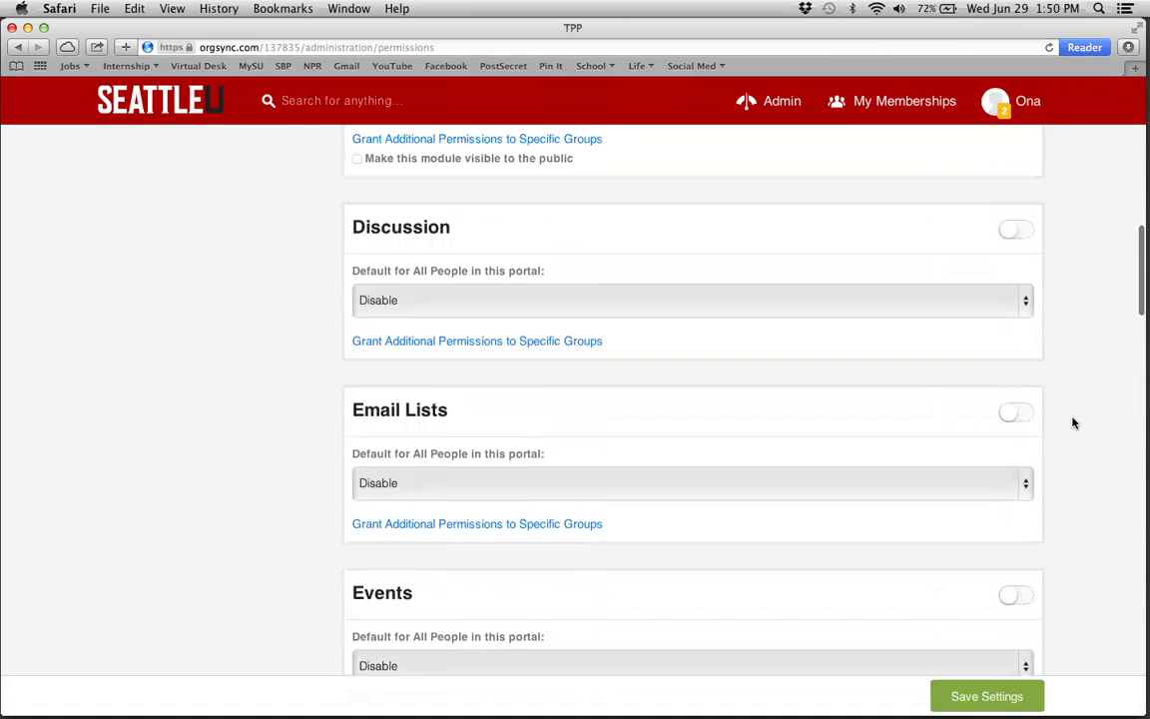
scroll(1073, 423, up, 3)
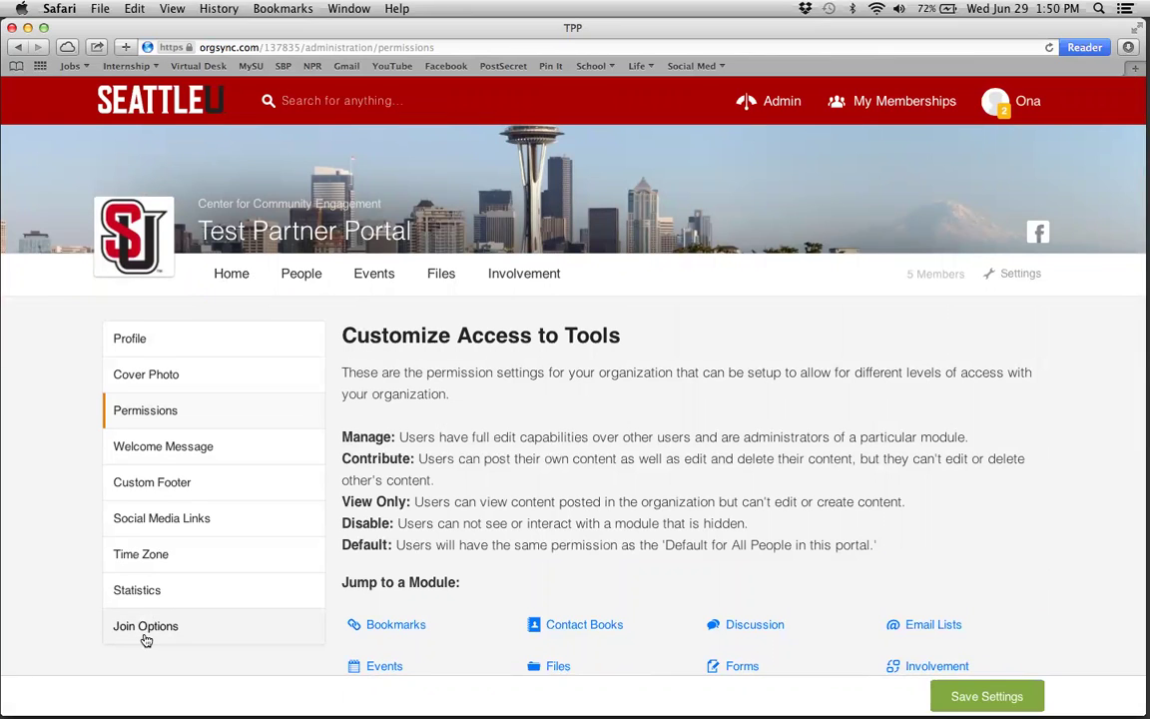
click(231, 282)
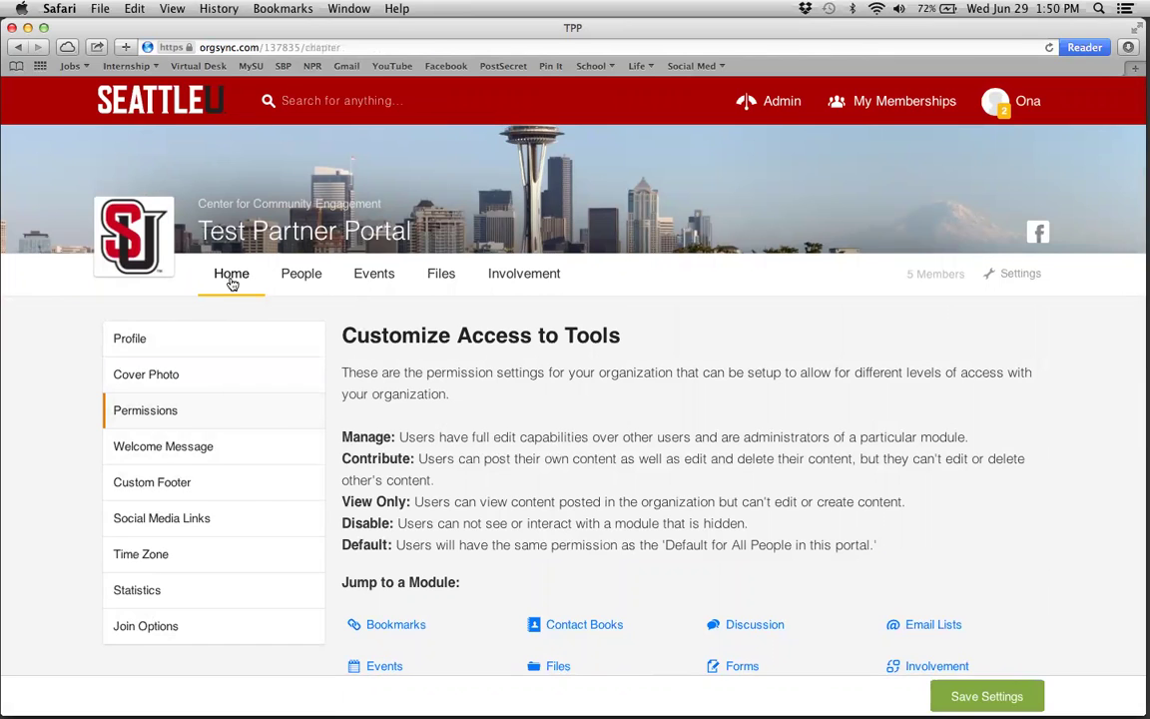